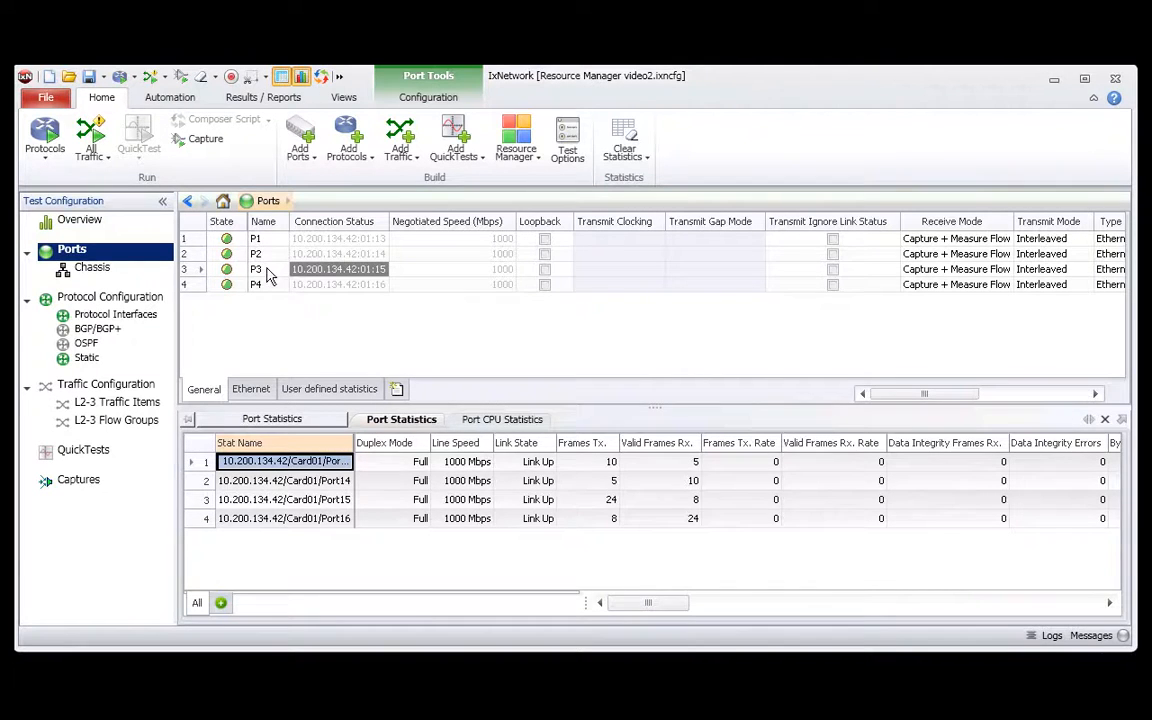
# Review the routing protocols enabled on ports P1 to P4 and the L2-3 flow groups, then return to the port list
pyautogui.click(100, 297)
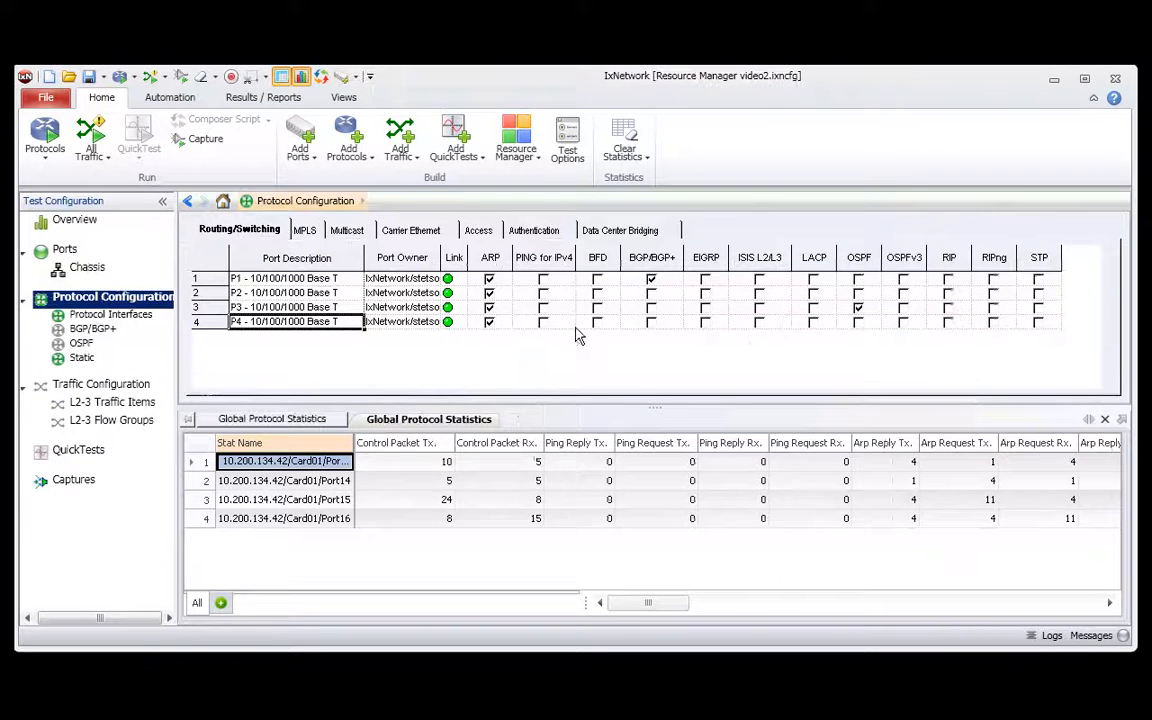
pyautogui.click(651, 280)
pyautogui.click(107, 425)
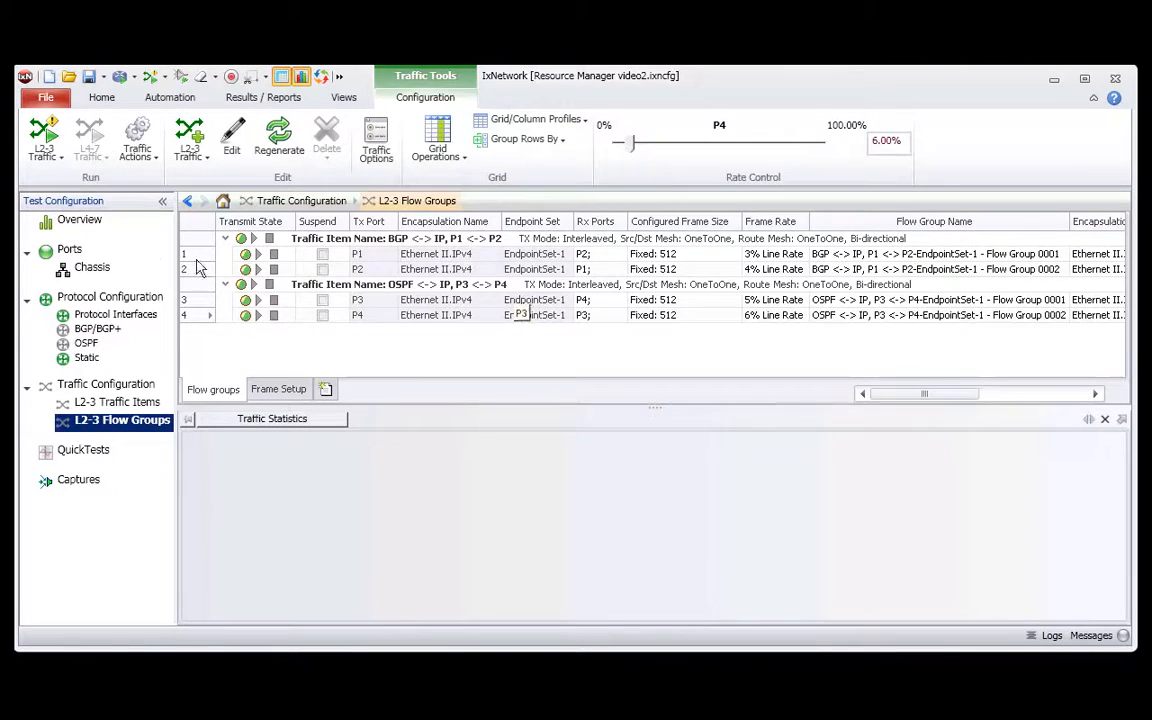
pyautogui.click(85, 250)
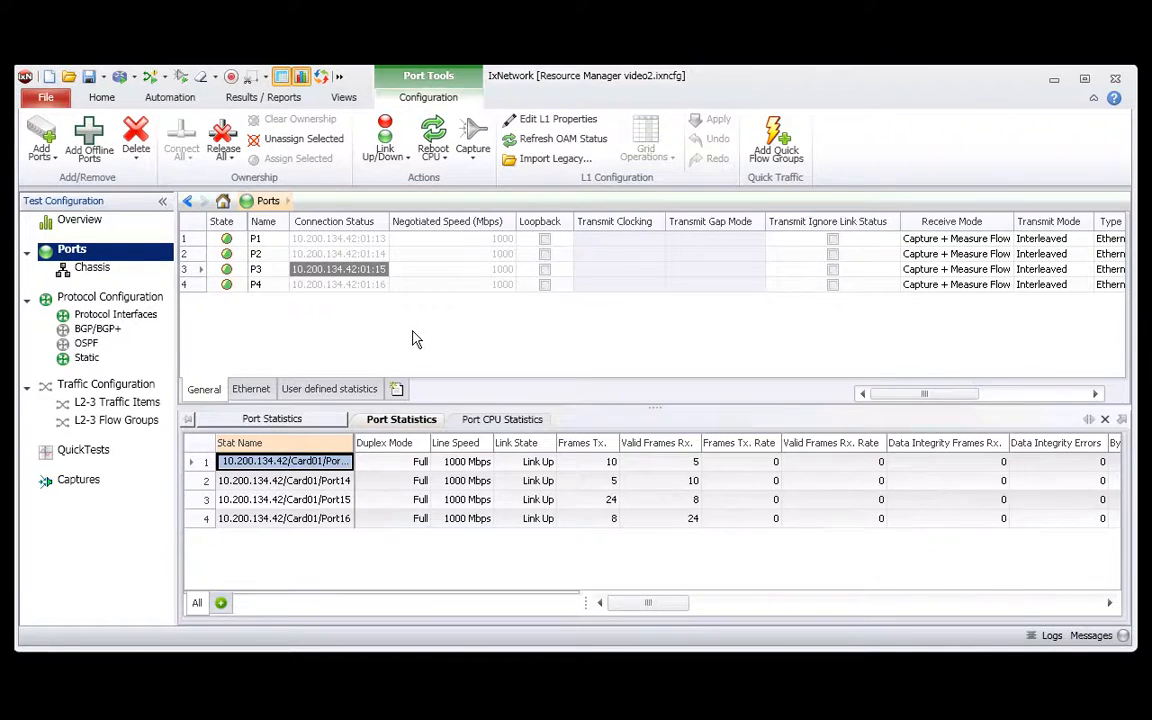
# Start saving a Ports resource that includes all four ports, P1 to P4, and proceed to its user settings
pyautogui.click(104, 100)
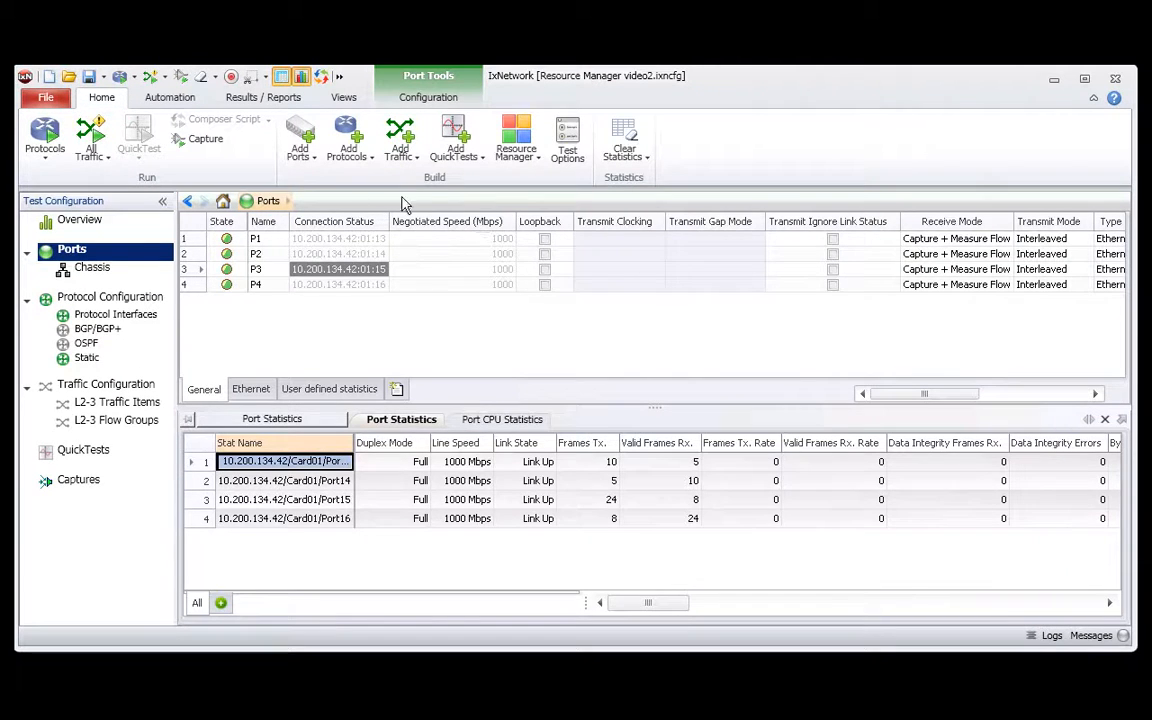
pyautogui.click(537, 160)
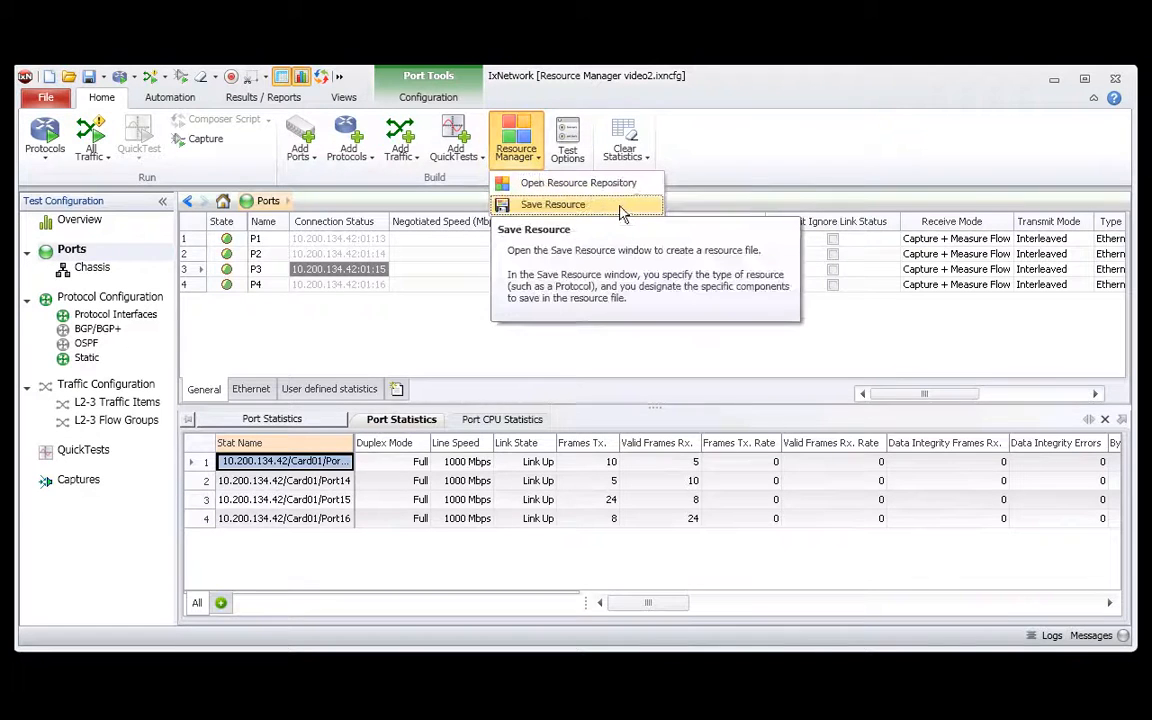
pyautogui.click(553, 205)
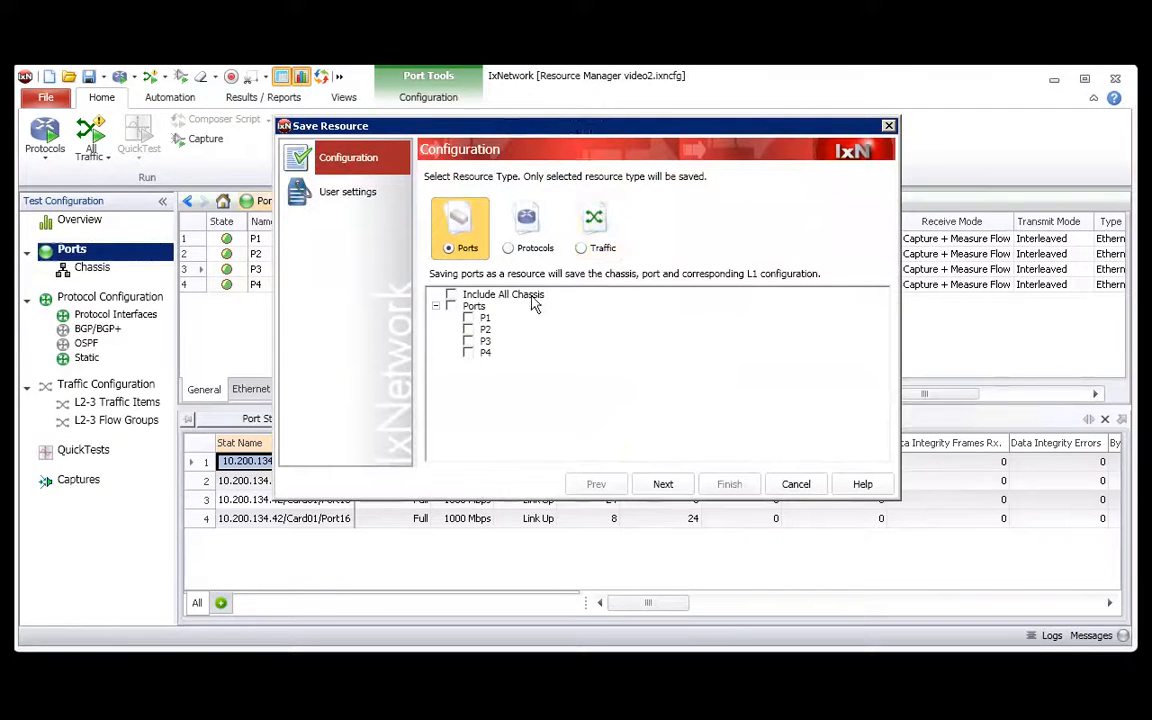
pyautogui.click(451, 306)
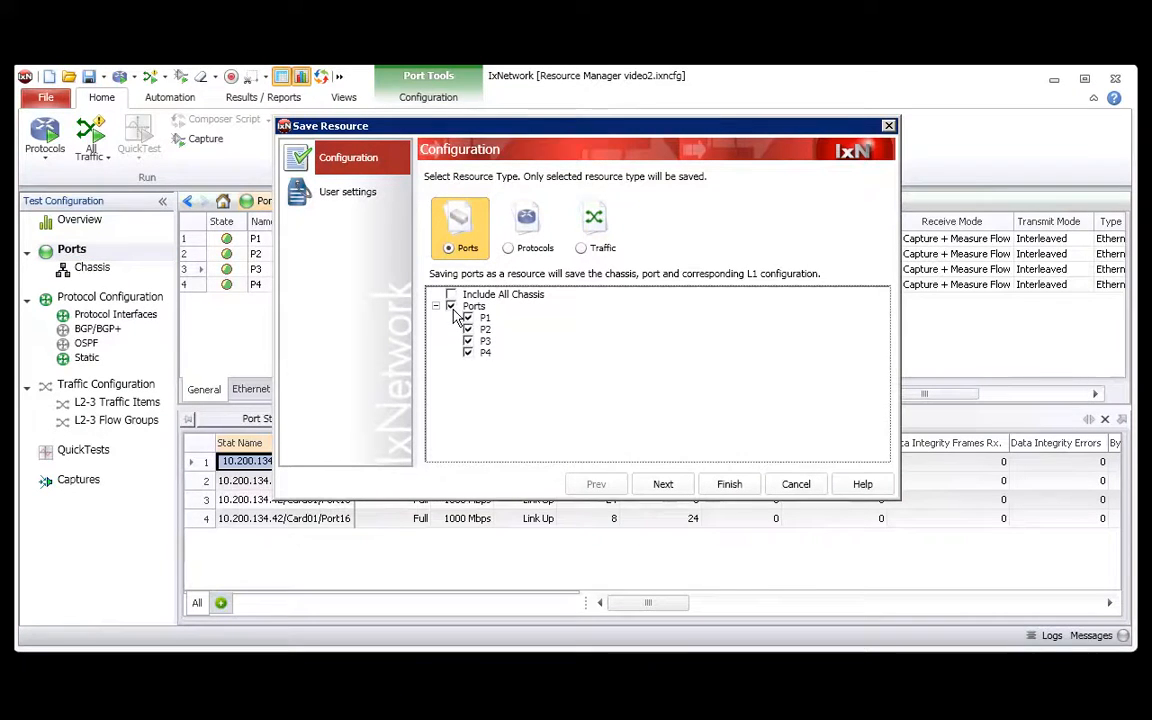
pyautogui.click(665, 487)
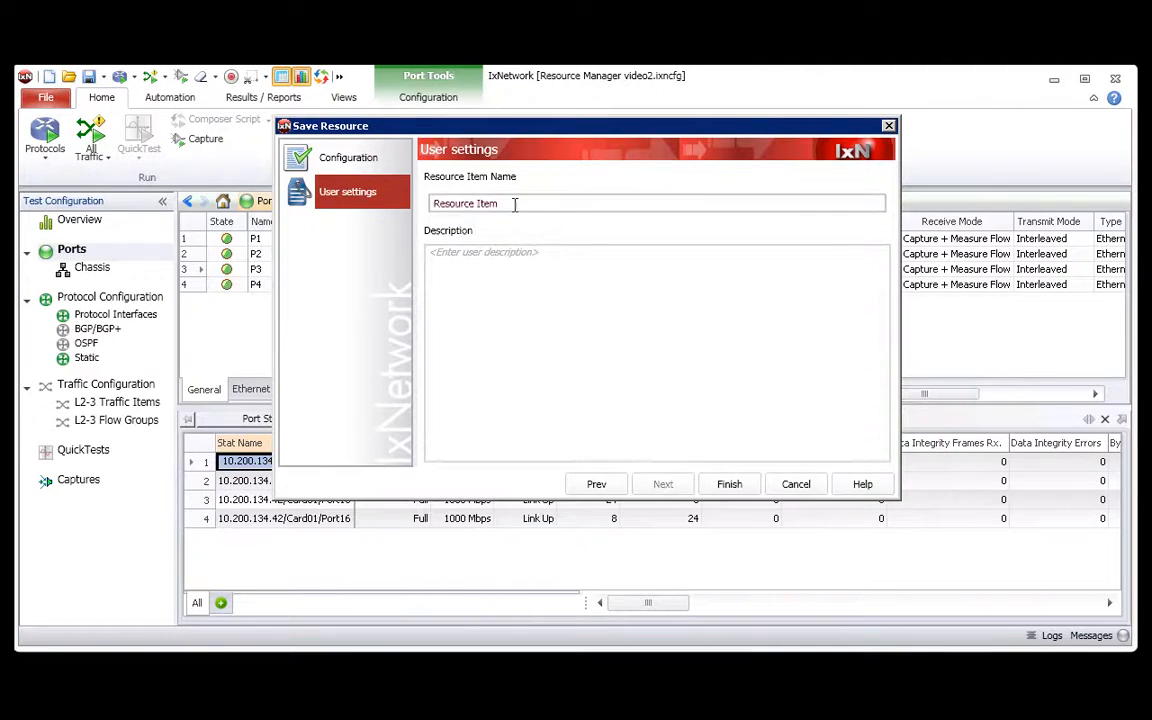
# Name the resource as its owner's ports, describe it as ports assigned to that person only, and save it
pyautogui.moveTo(514, 203); pyautogui.dragTo(272, 203)
pyautogui.write('Jo')
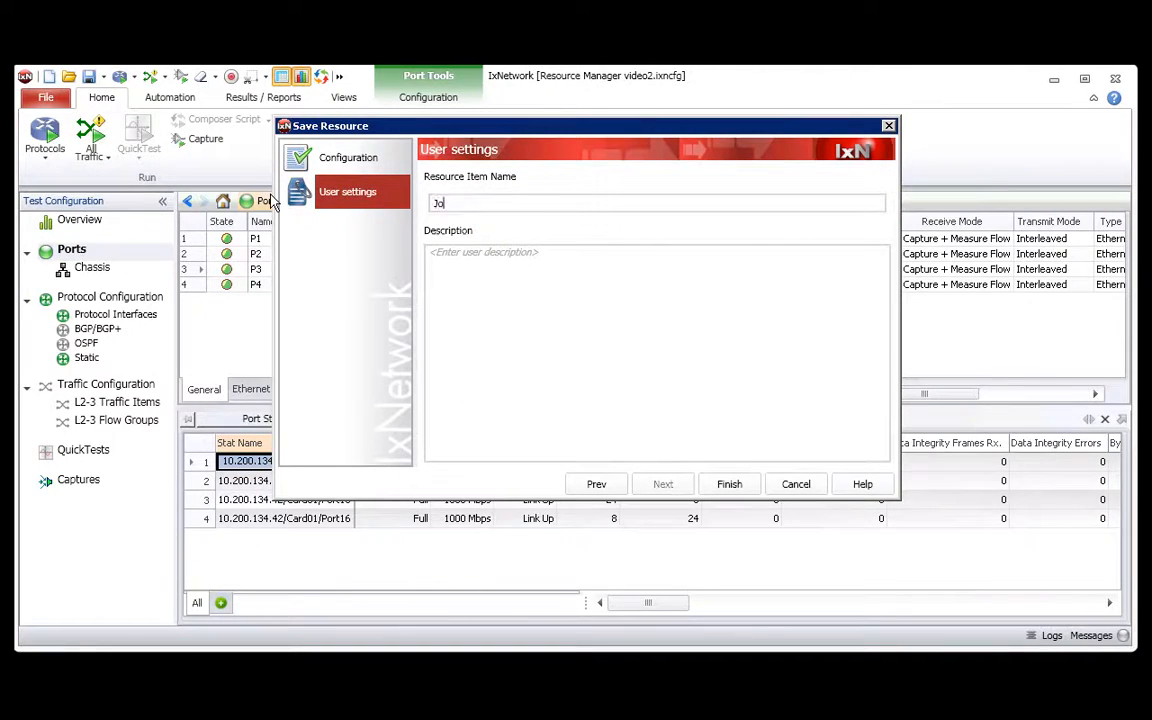
pyautogui.write("hn's Ports")
pyautogui.press('Tab')
pyautogui.write('P')
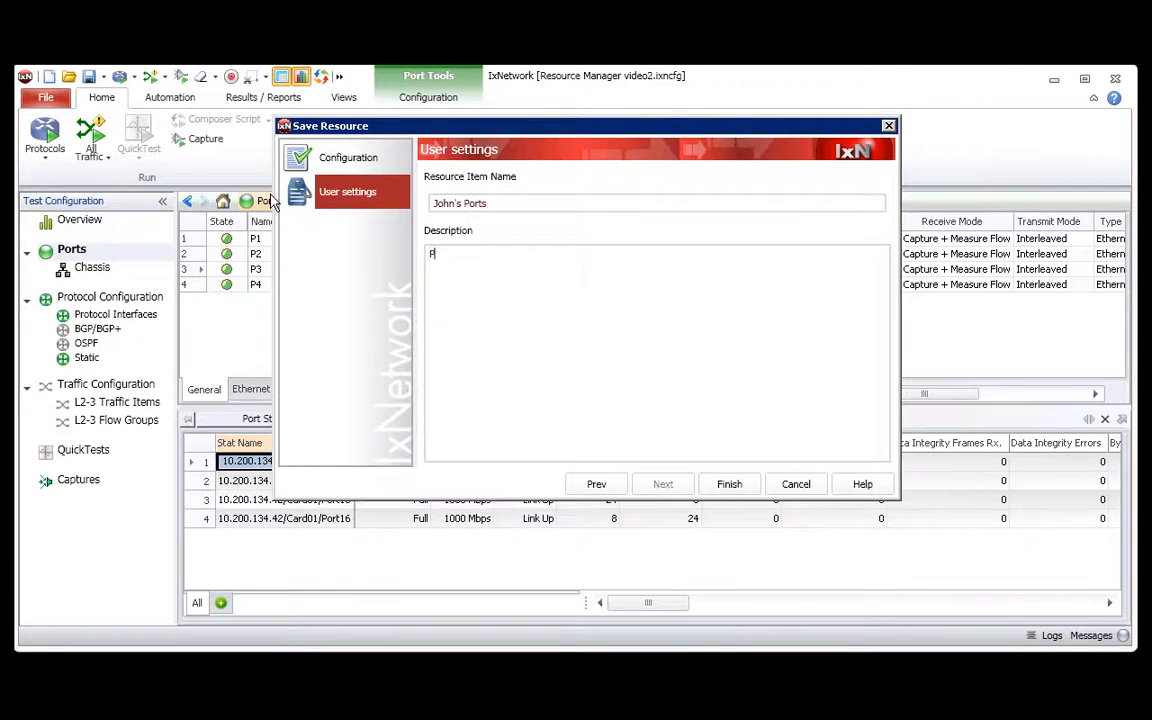
pyautogui.write('orts assigned to John only')
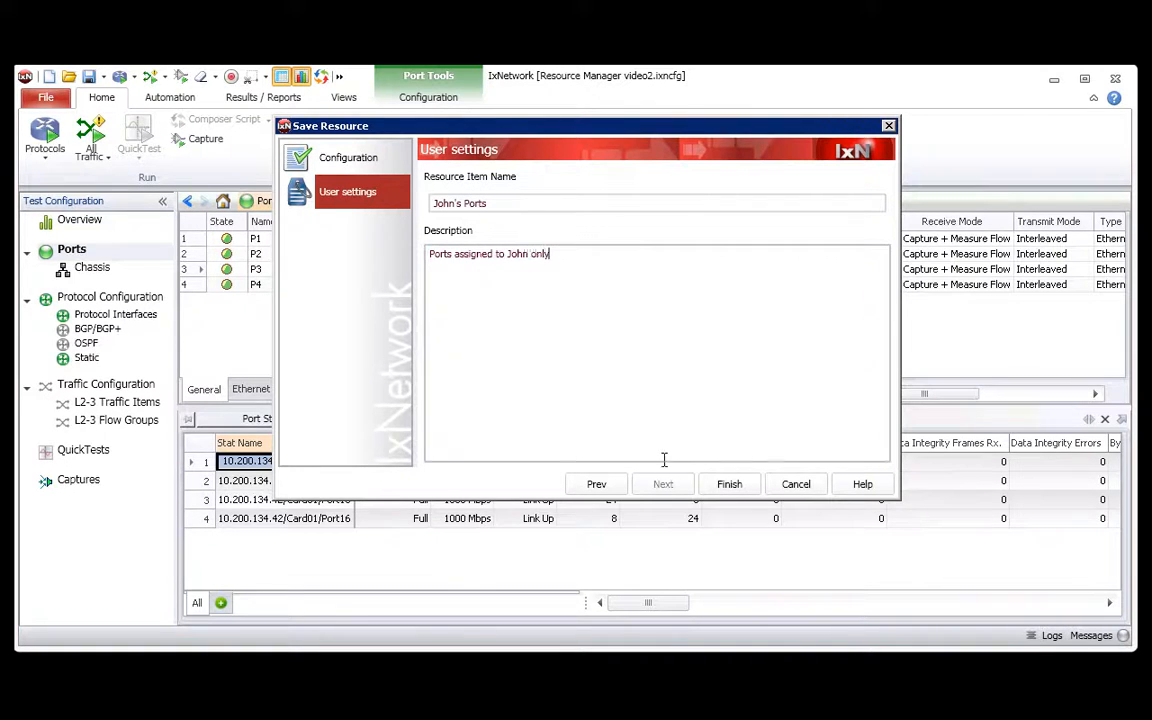
pyautogui.click(729, 485)
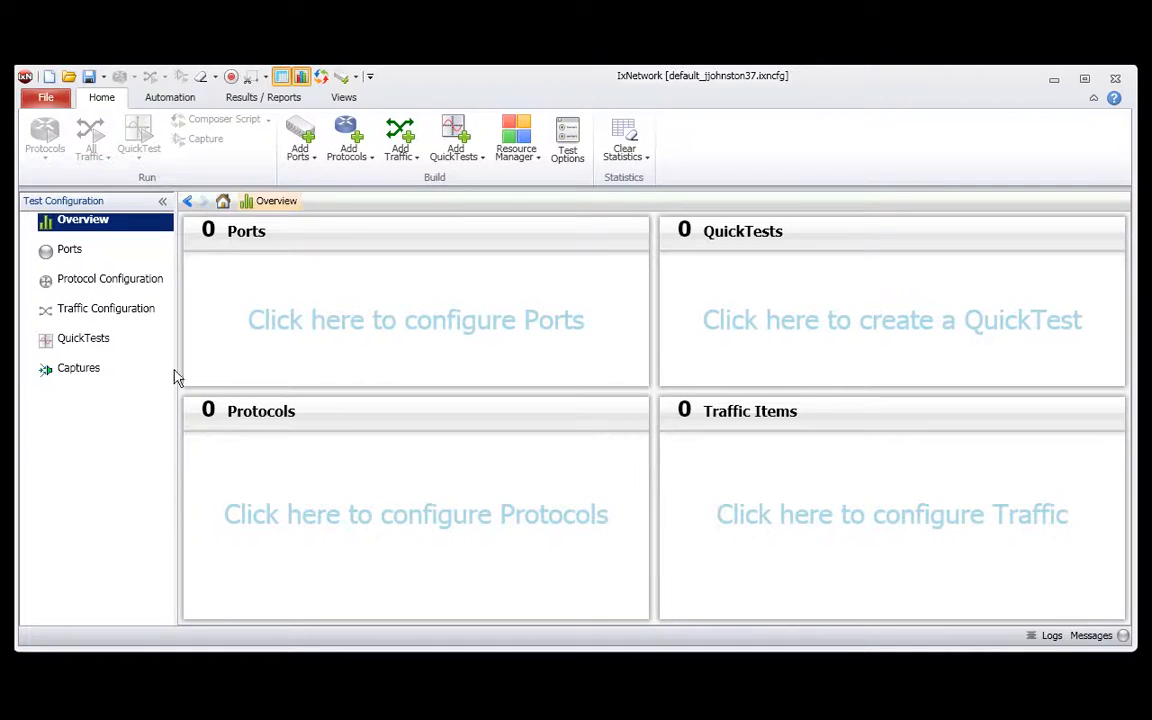
# Load the recently saved port resource into the empty configuration, including chassis 10.200.134.42 and ports P1 to P4
pyautogui.click(72, 253)
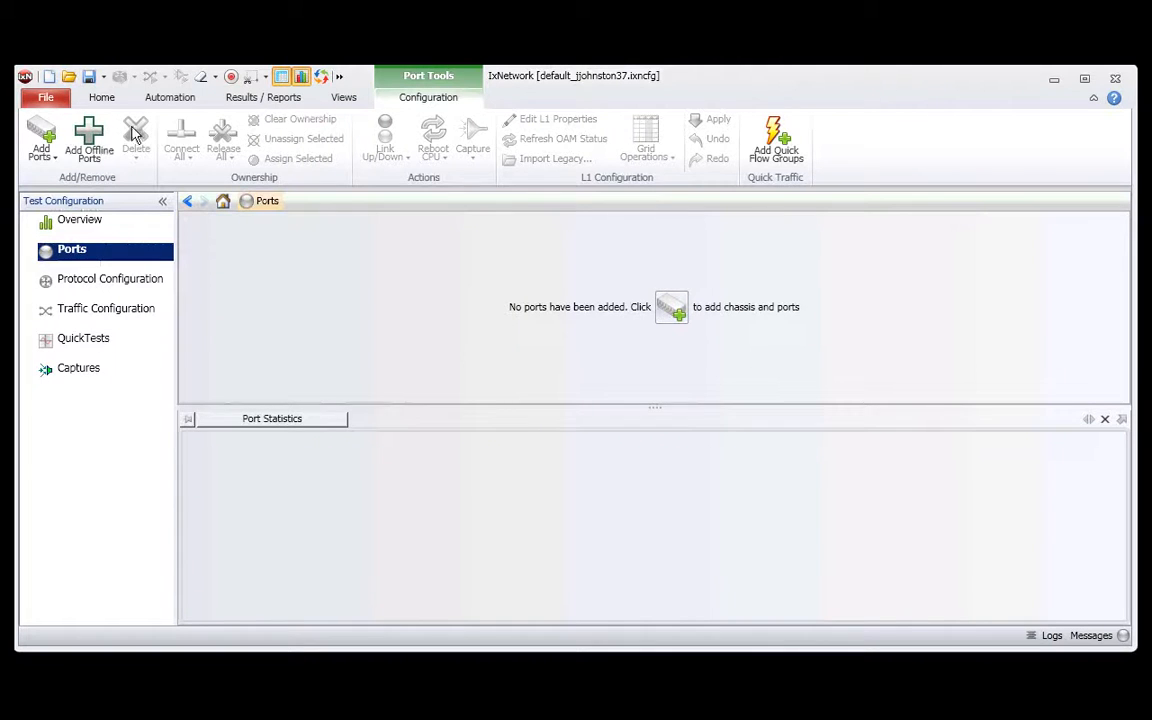
pyautogui.click(110, 101)
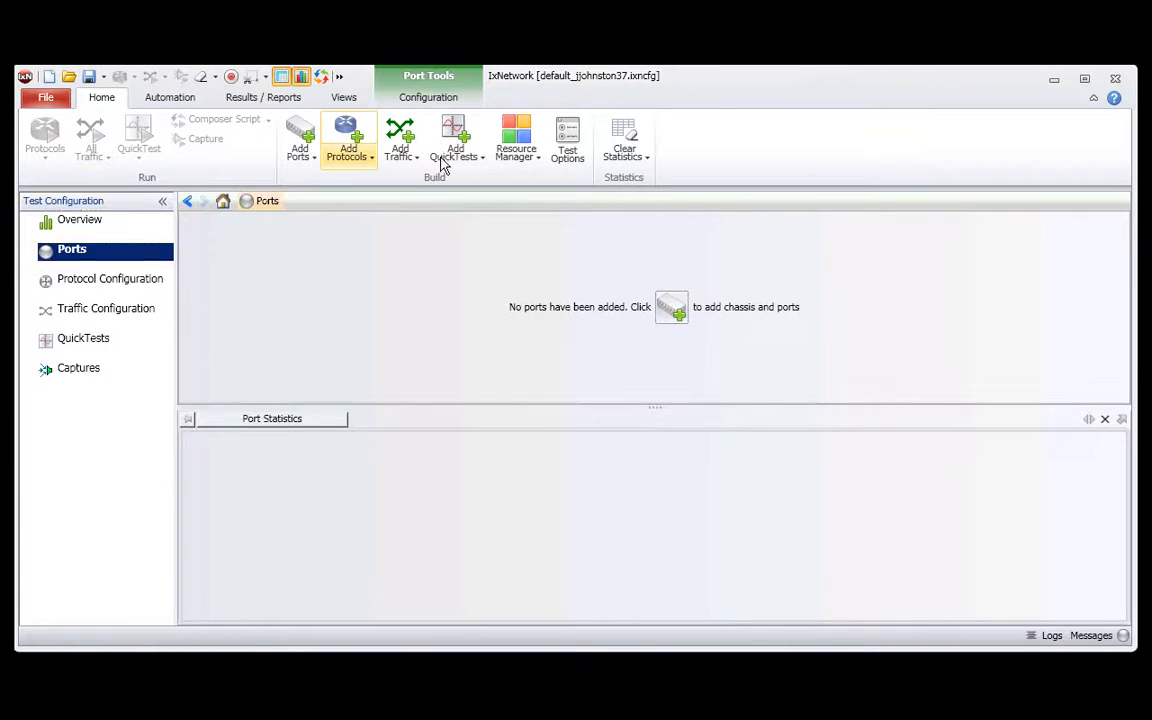
pyautogui.click(521, 163)
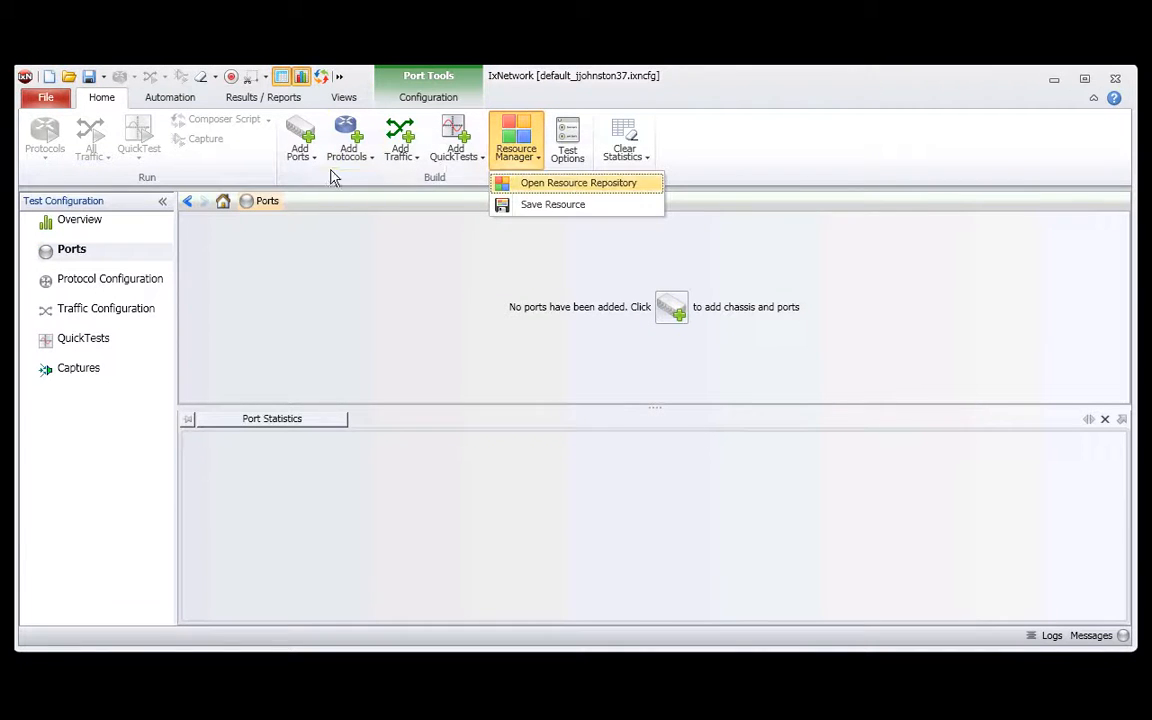
pyautogui.click(248, 172)
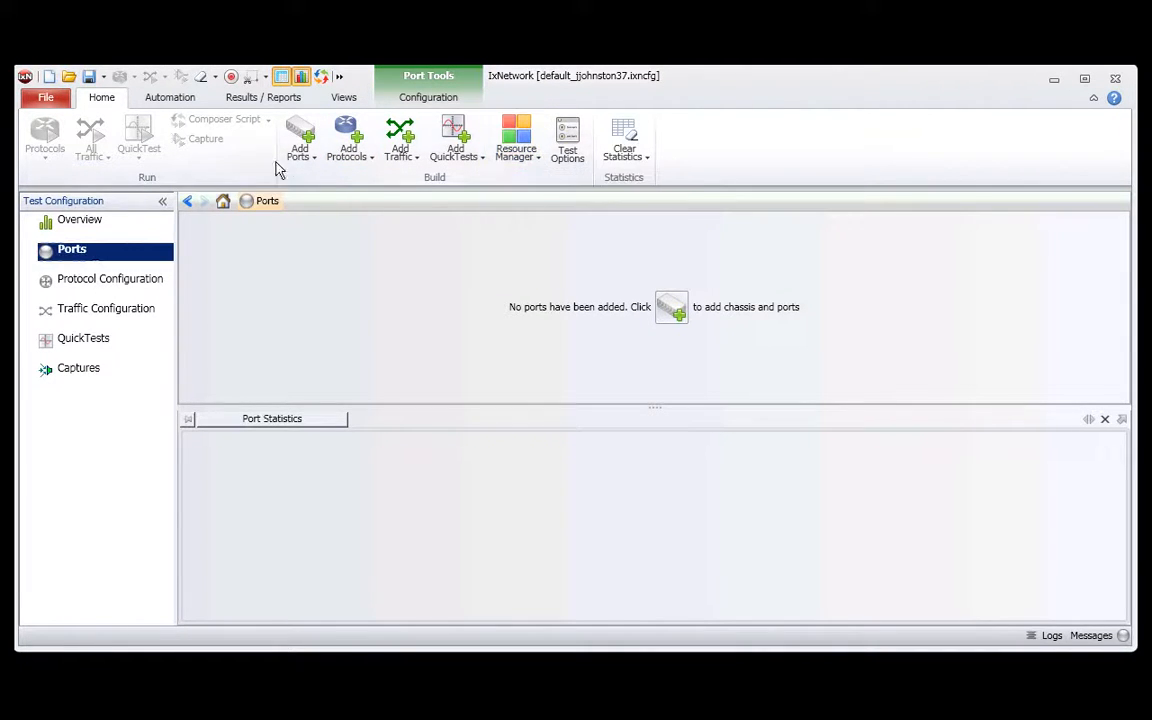
pyautogui.click(312, 158)
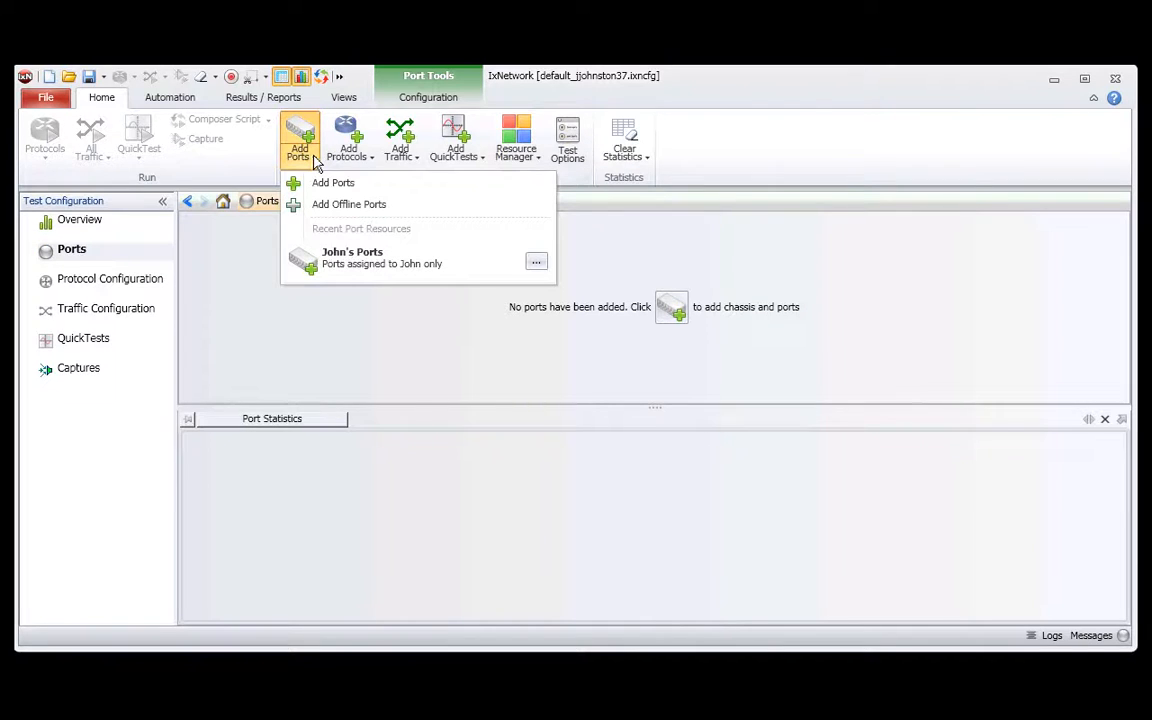
pyautogui.click(360, 270)
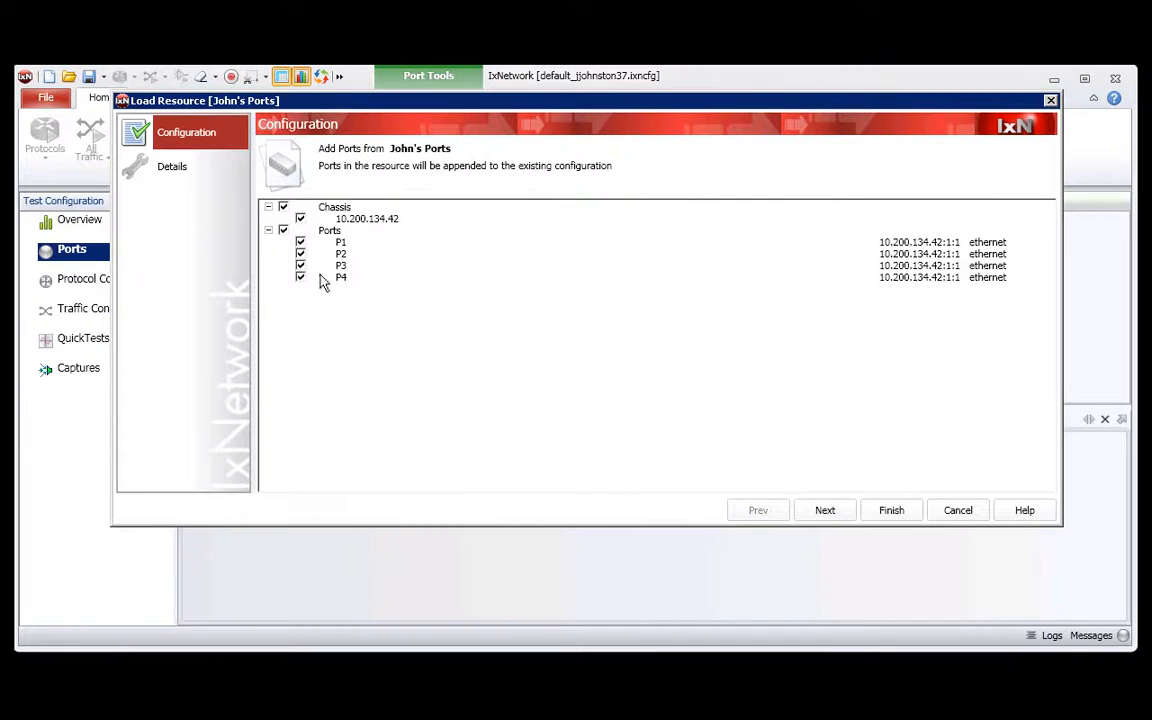
pyautogui.click(891, 511)
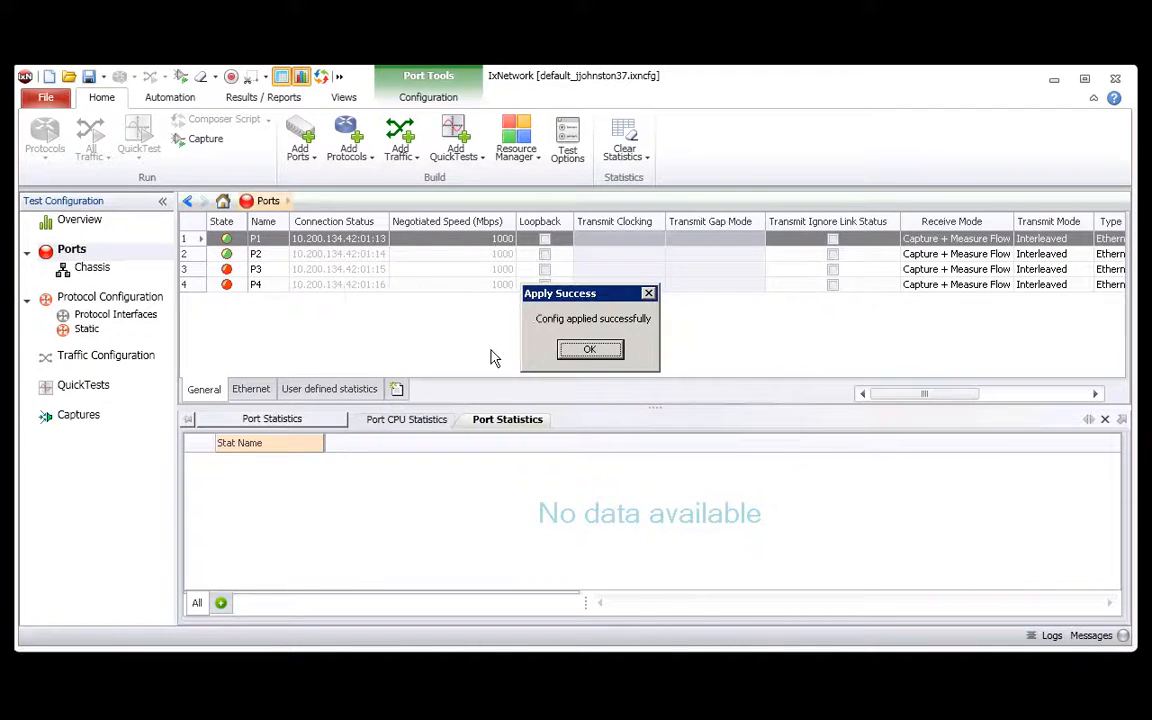
pyautogui.click(590, 351)
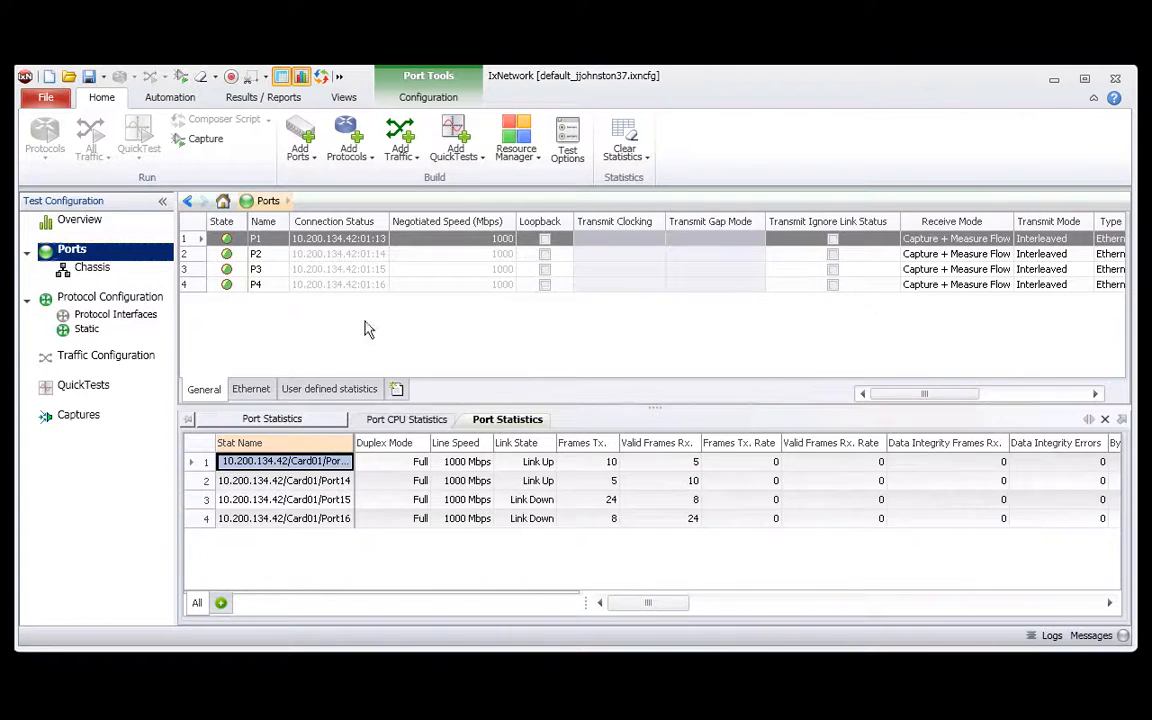
# Check the protocol configuration of the loaded ports, then the protocols and L2-3 flow groups in the Resource Manager video2 configuration
pyautogui.click(104, 300)
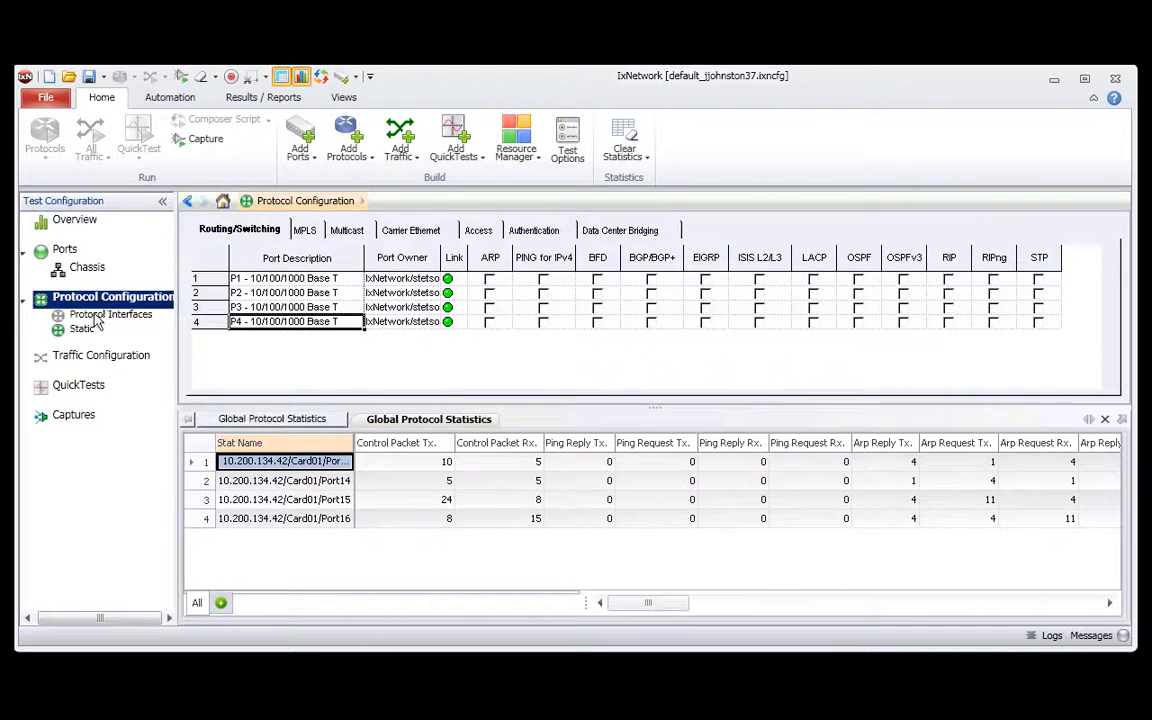
pyautogui.click(63, 245)
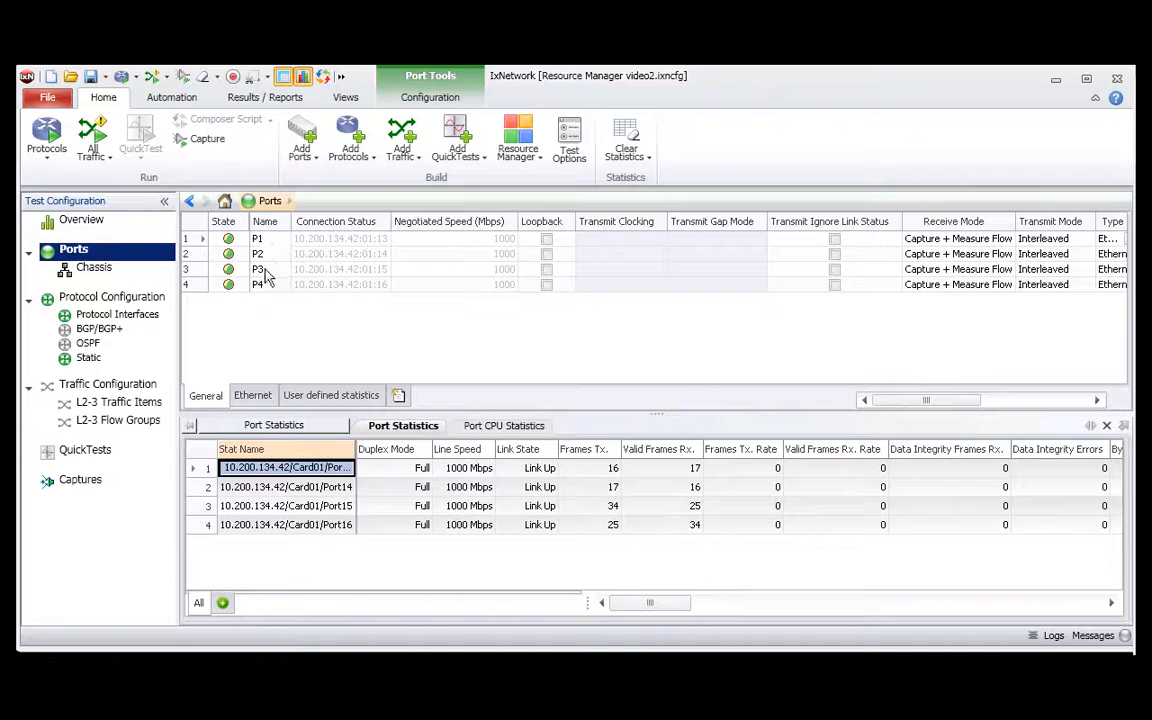
pyautogui.click(112, 299)
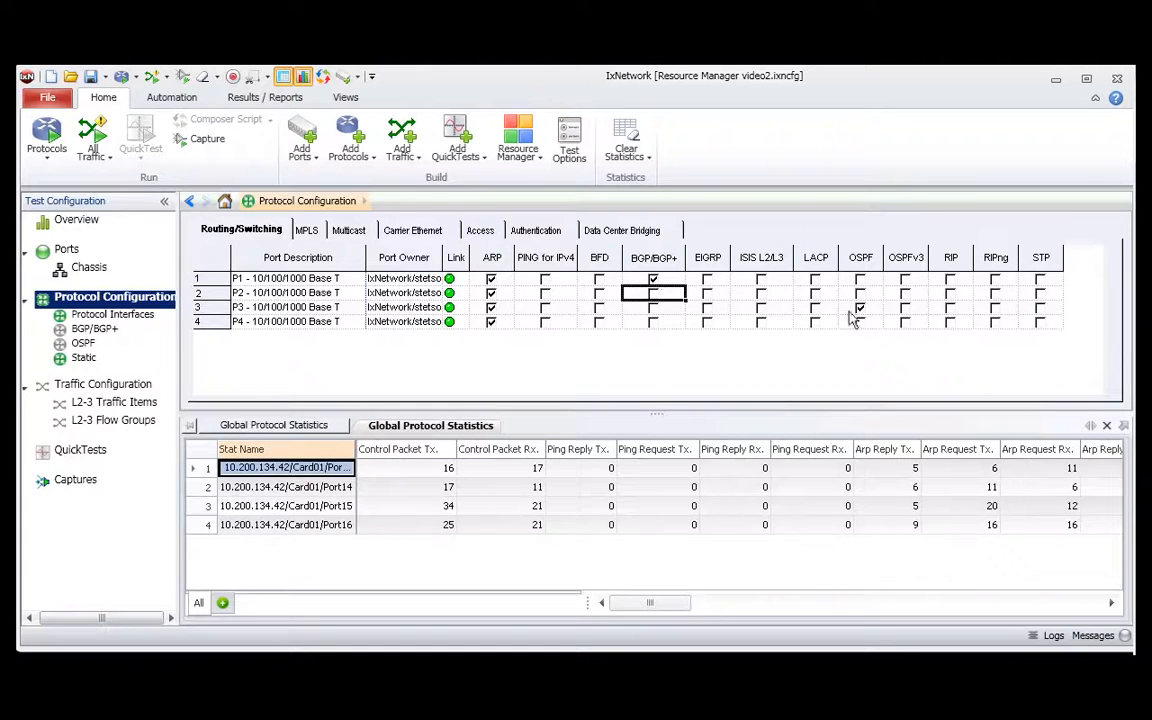
pyautogui.click(127, 421)
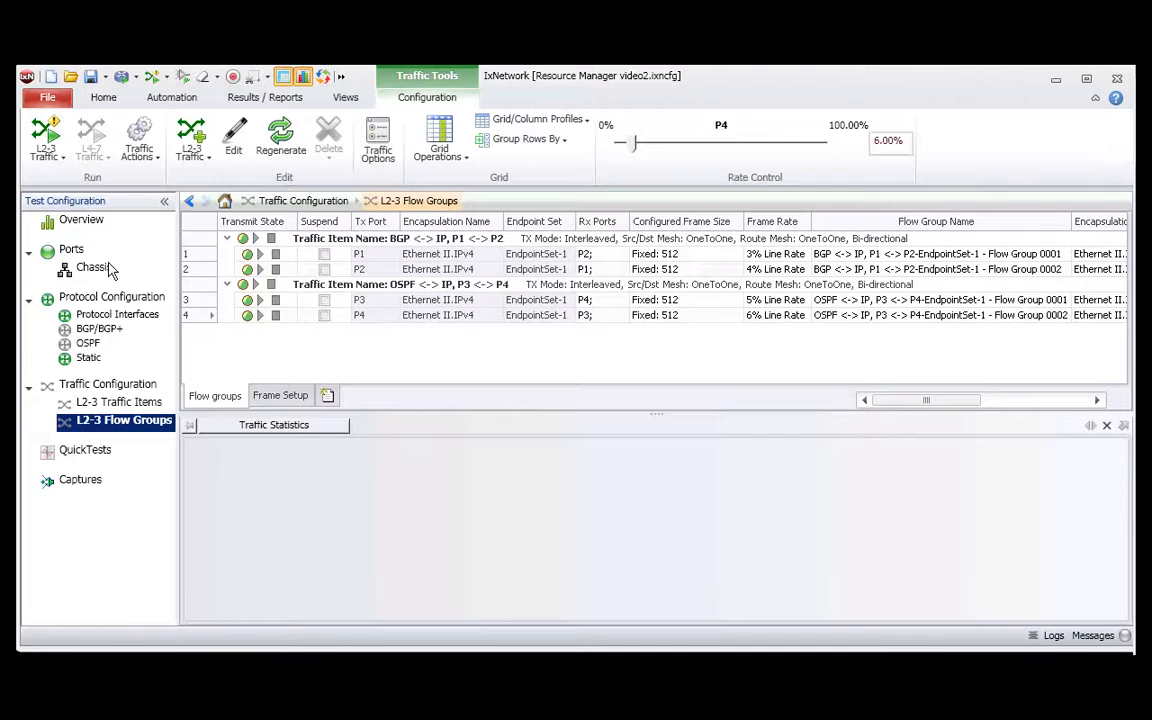
# Start saving a Protocols resource and expand the per-port protocol entries for P1, P2, P3 and P4
pyautogui.click(106, 100)
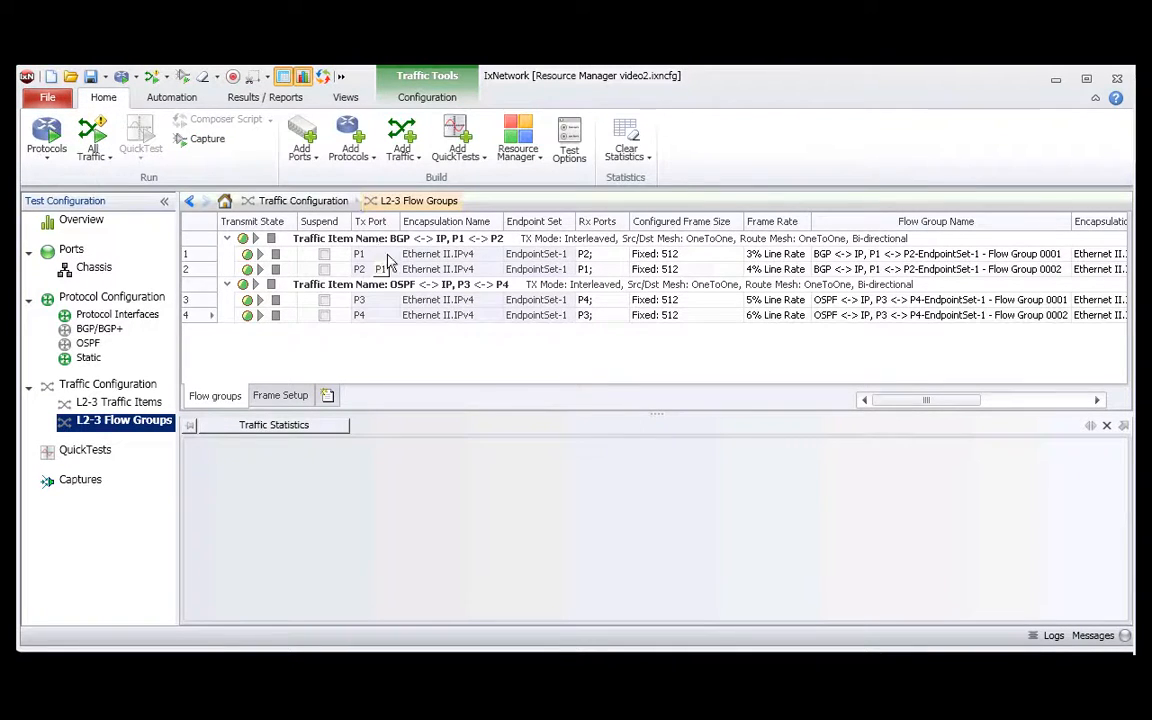
pyautogui.click(517, 172)
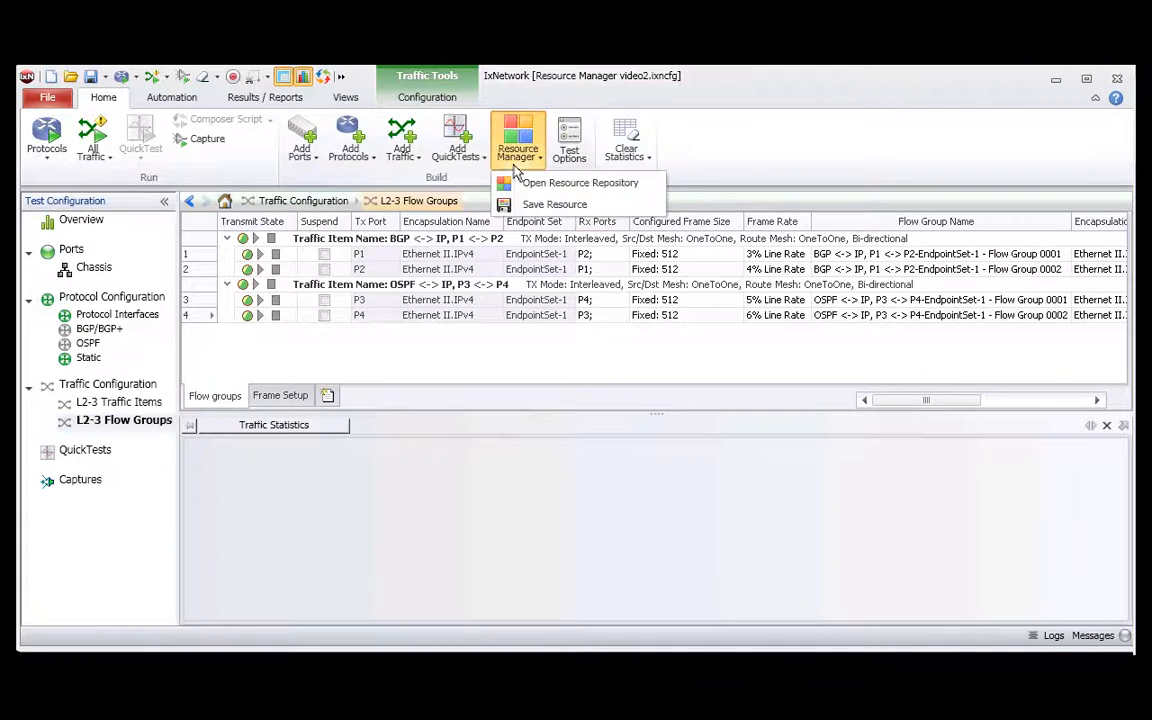
pyautogui.click(546, 206)
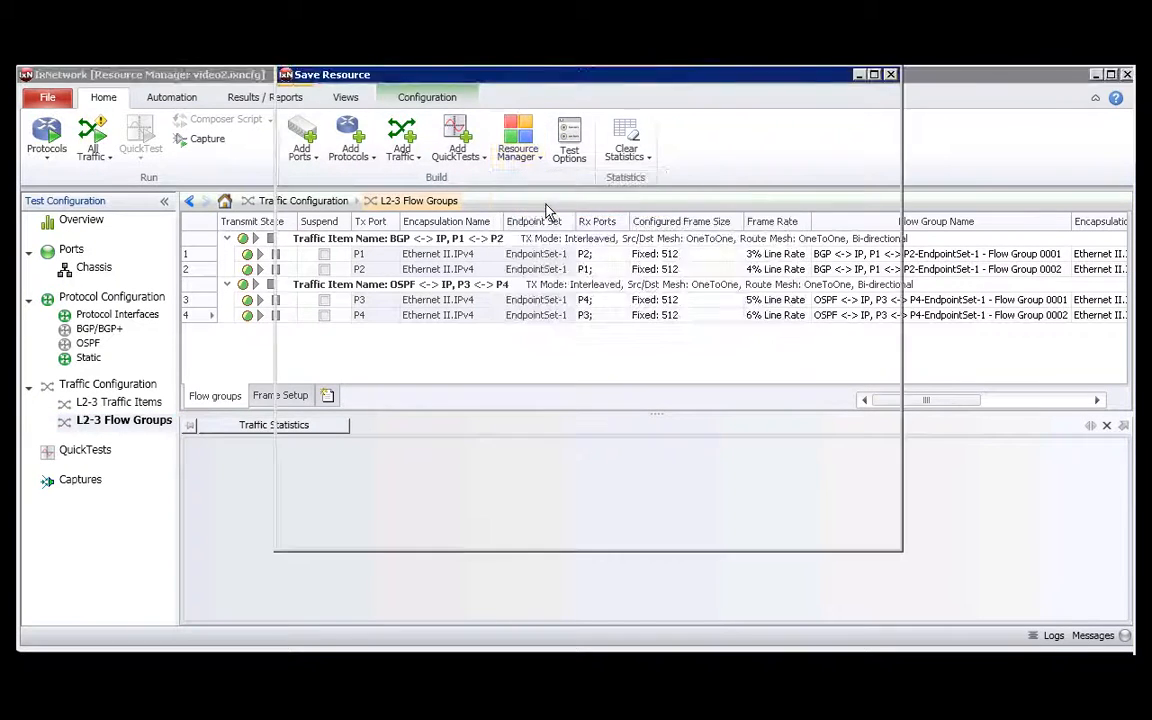
pyautogui.click(528, 182)
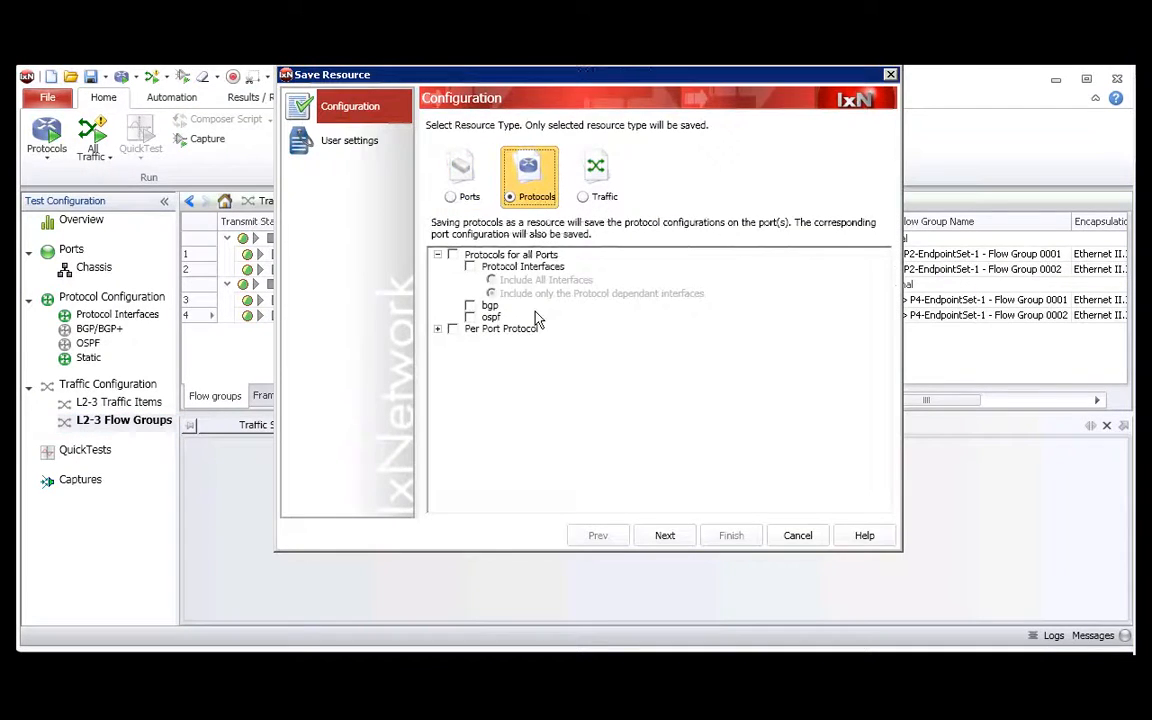
pyautogui.click(437, 329)
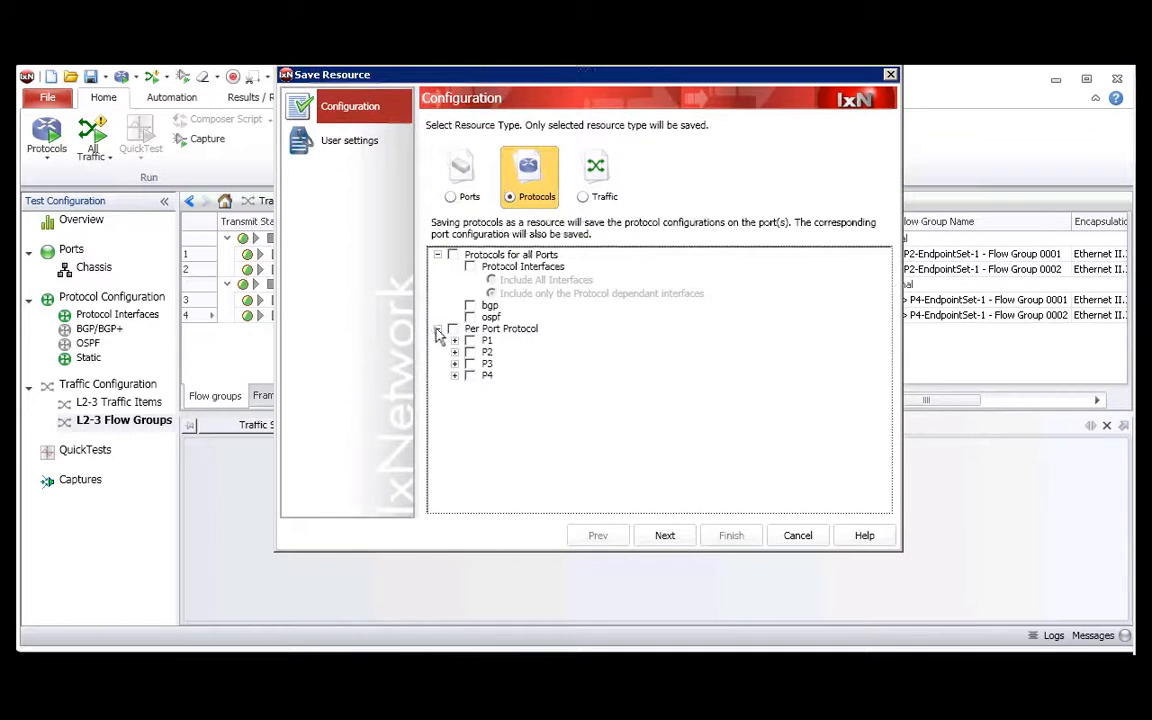
pyautogui.click(454, 340)
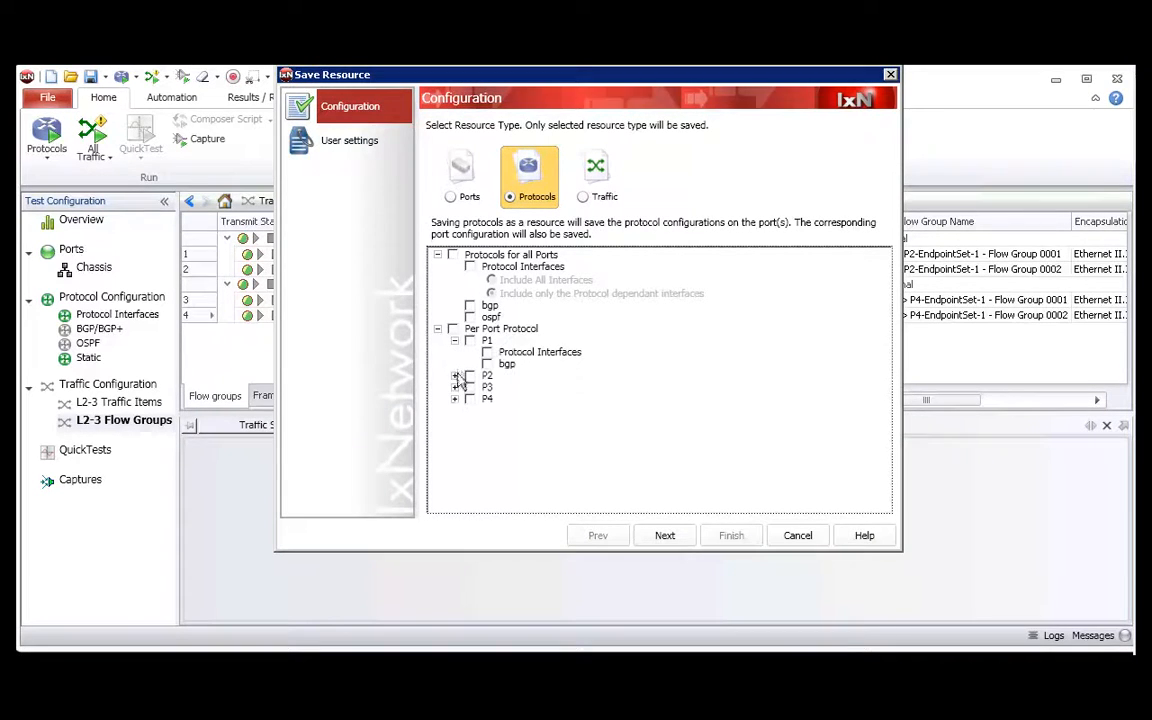
pyautogui.click(454, 375)
pyautogui.click(454, 398)
pyautogui.click(454, 434)
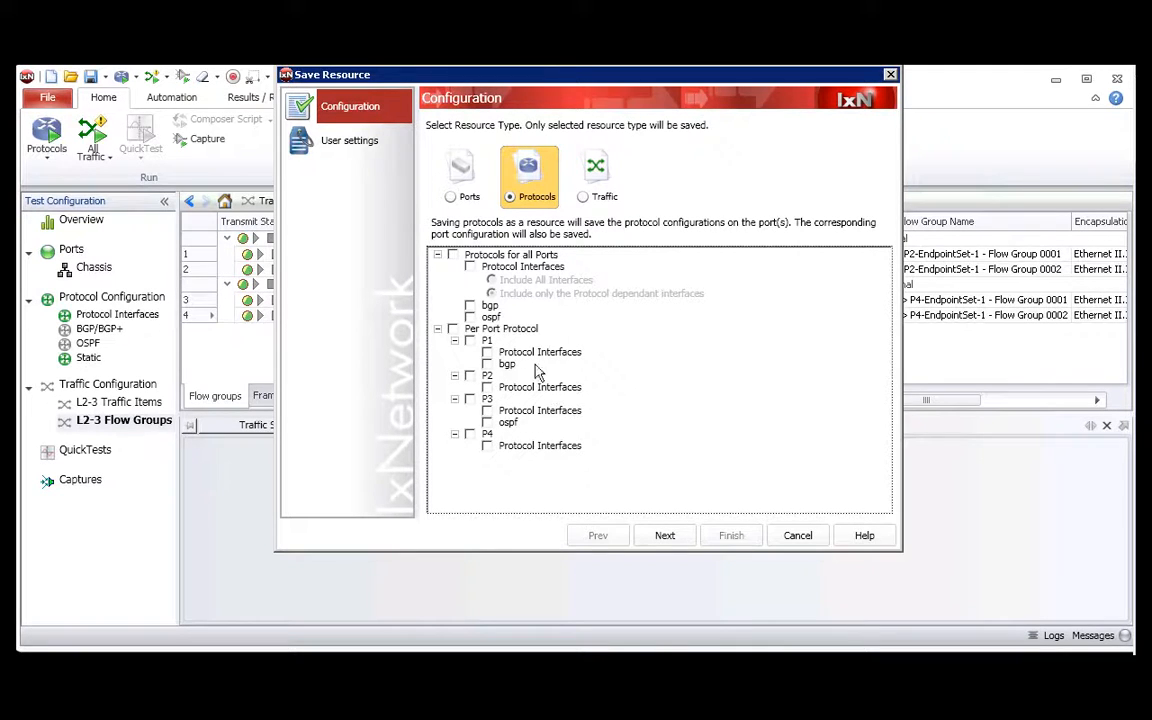
pyautogui.click(470, 306)
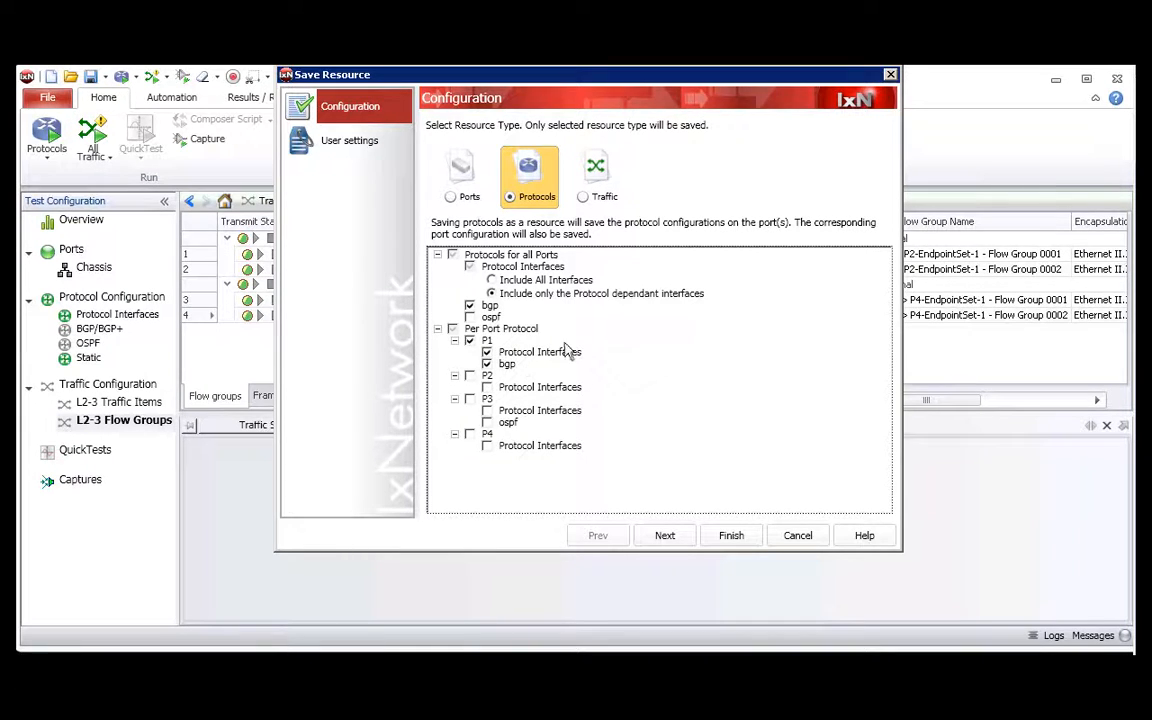
pyautogui.click(470, 305)
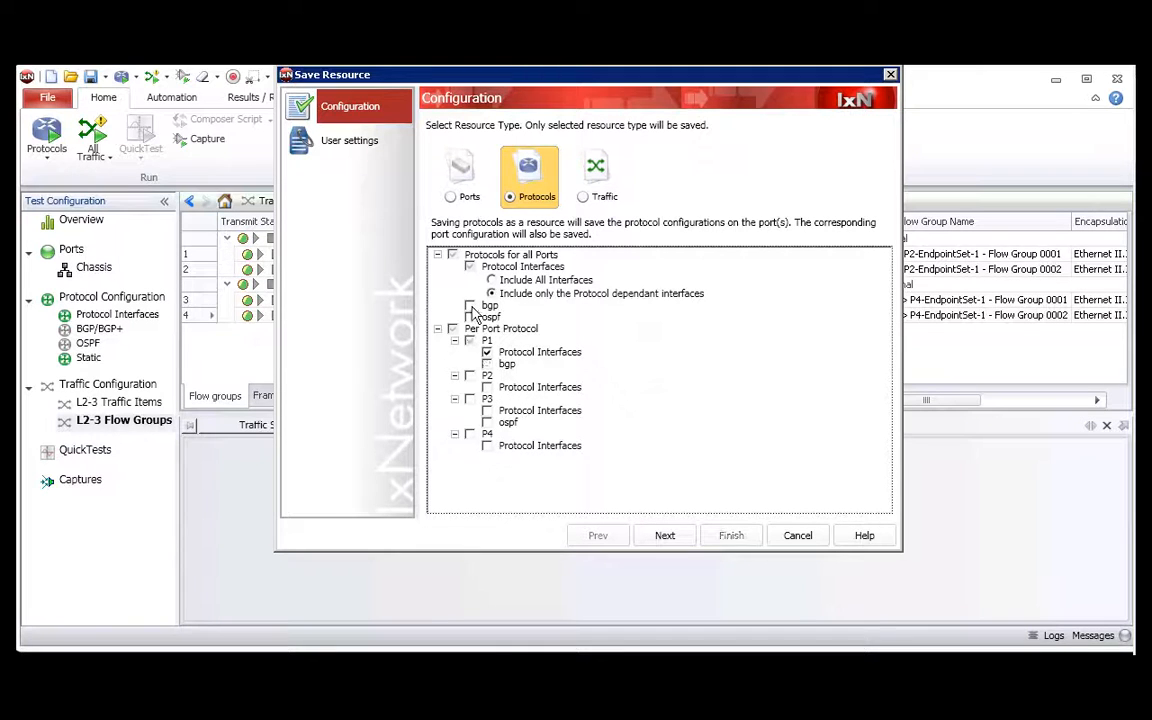
pyautogui.click(487, 353)
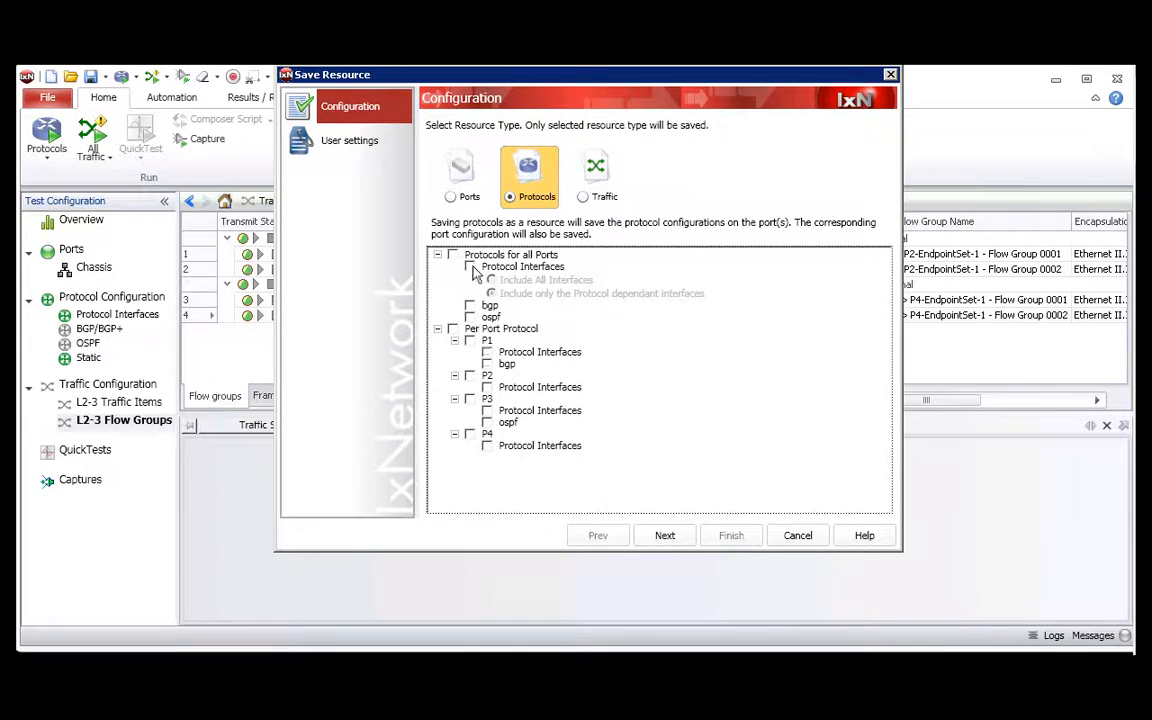
pyautogui.click(470, 267)
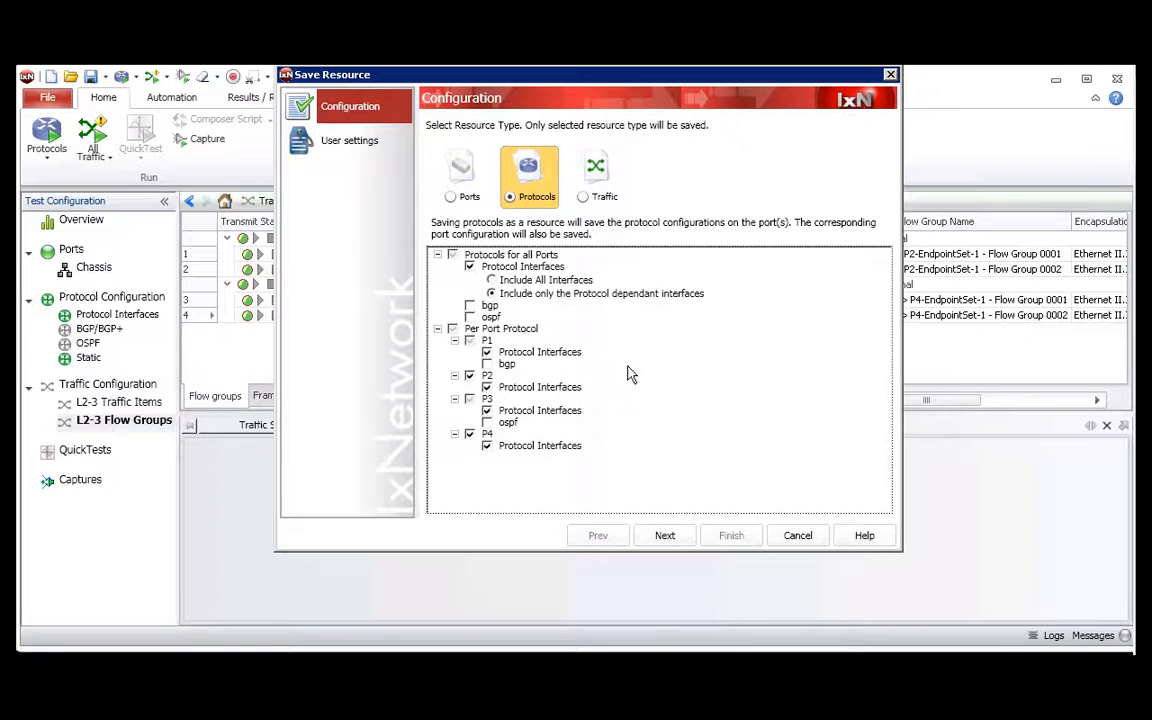
pyautogui.click(471, 266)
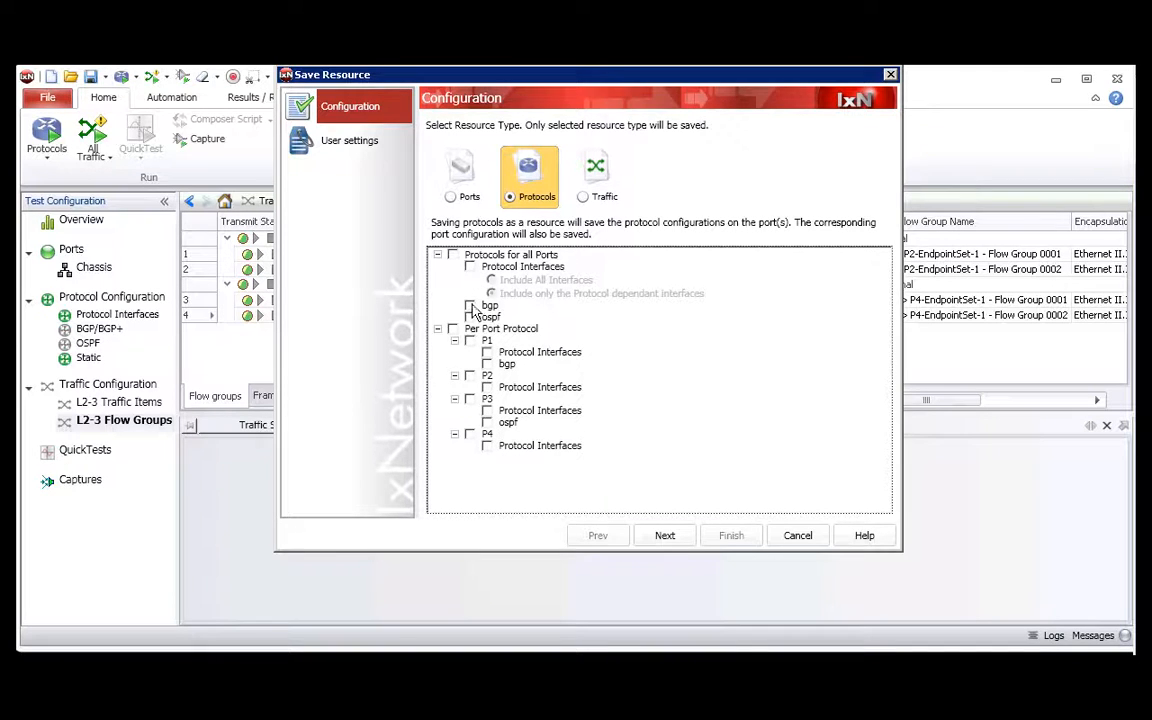
pyautogui.click(470, 306)
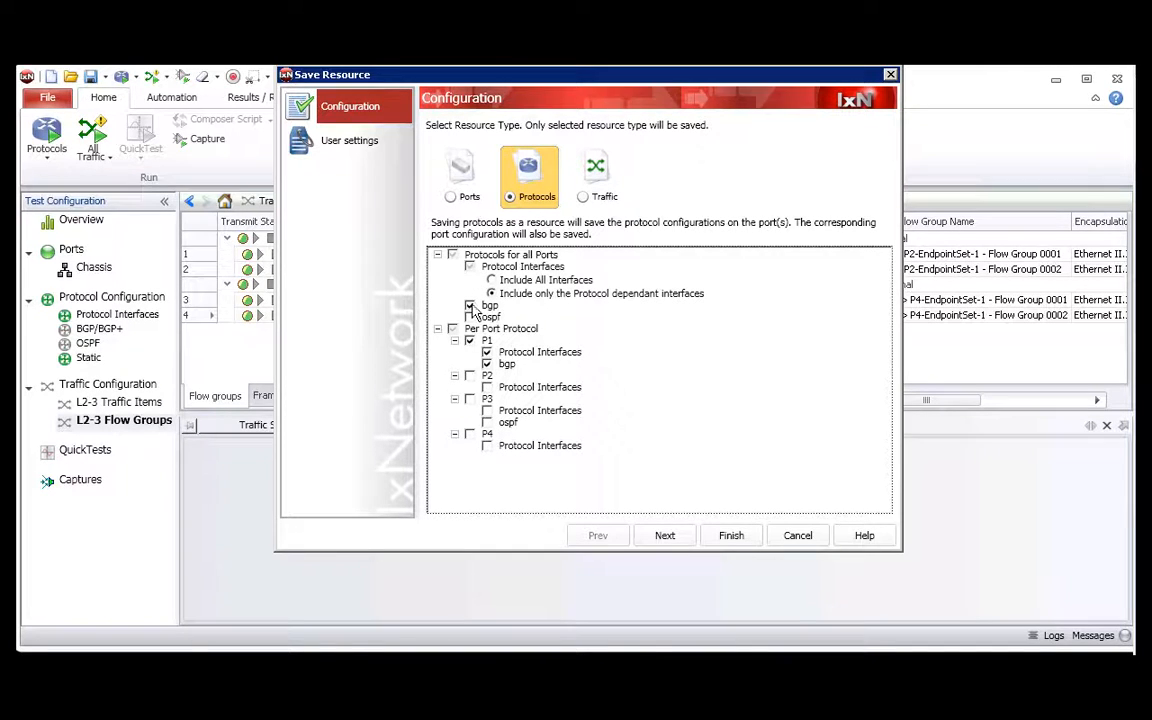
pyautogui.click(487, 352)
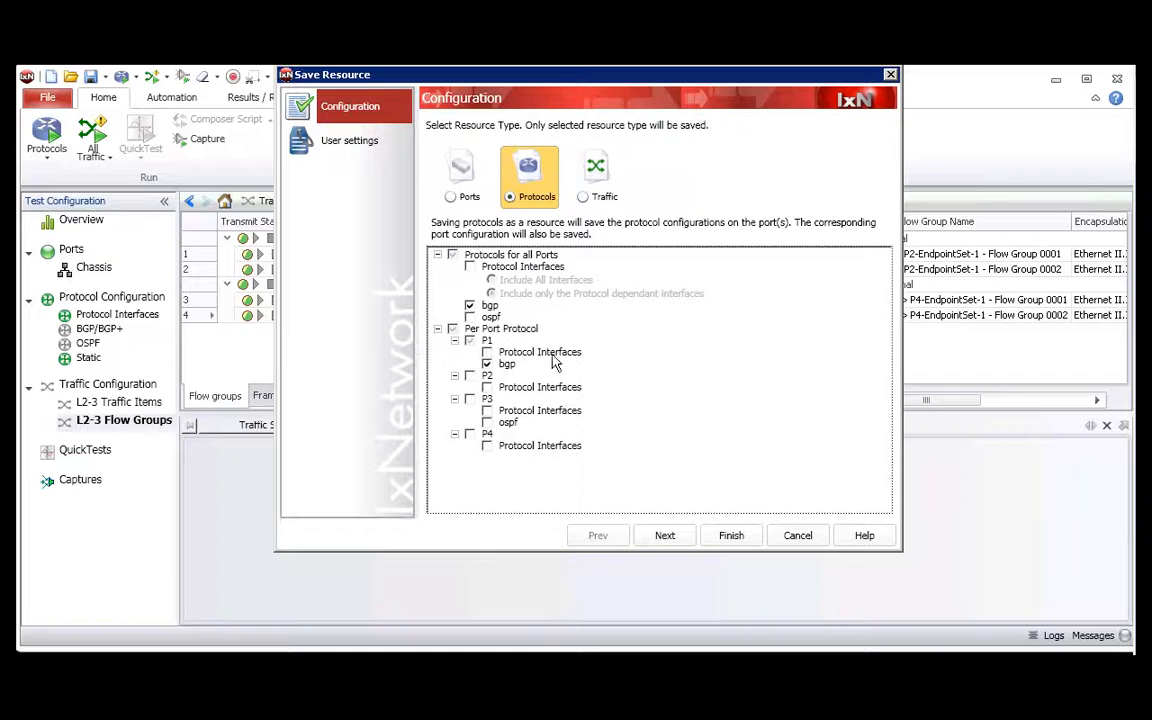
pyautogui.click(488, 364)
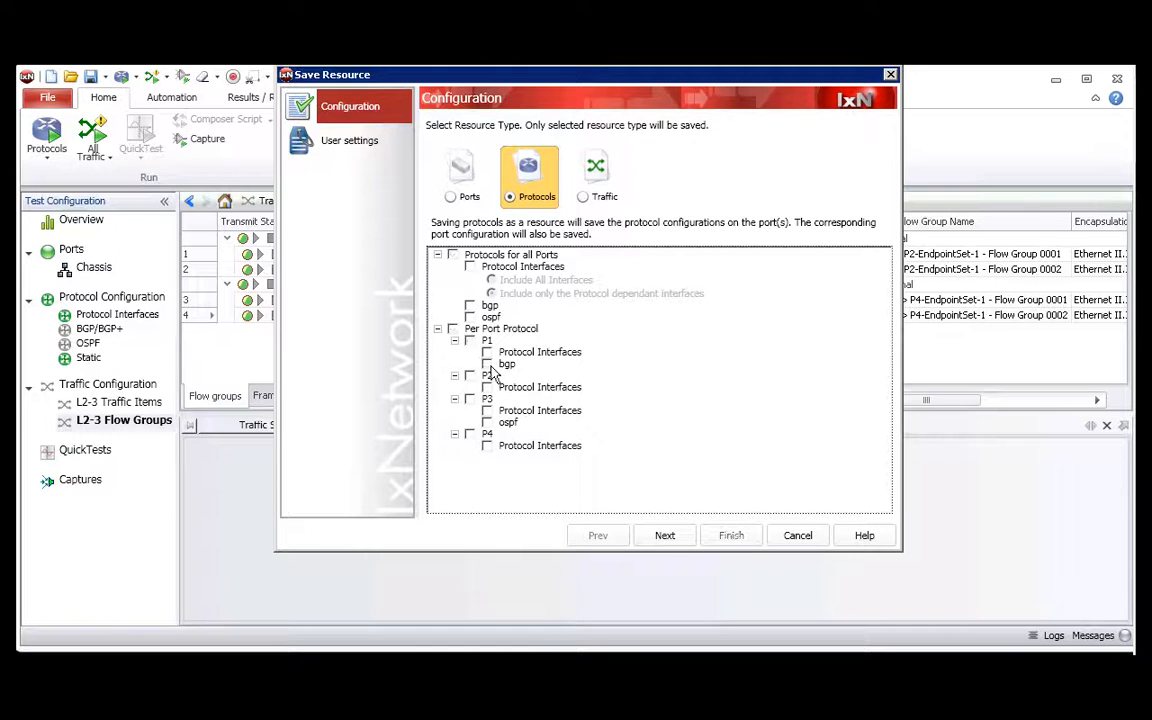
# Save bgp with its dependent protocol interfaces on P1 as a protocol resource named "BGP on Port1"
pyautogui.click(470, 305)
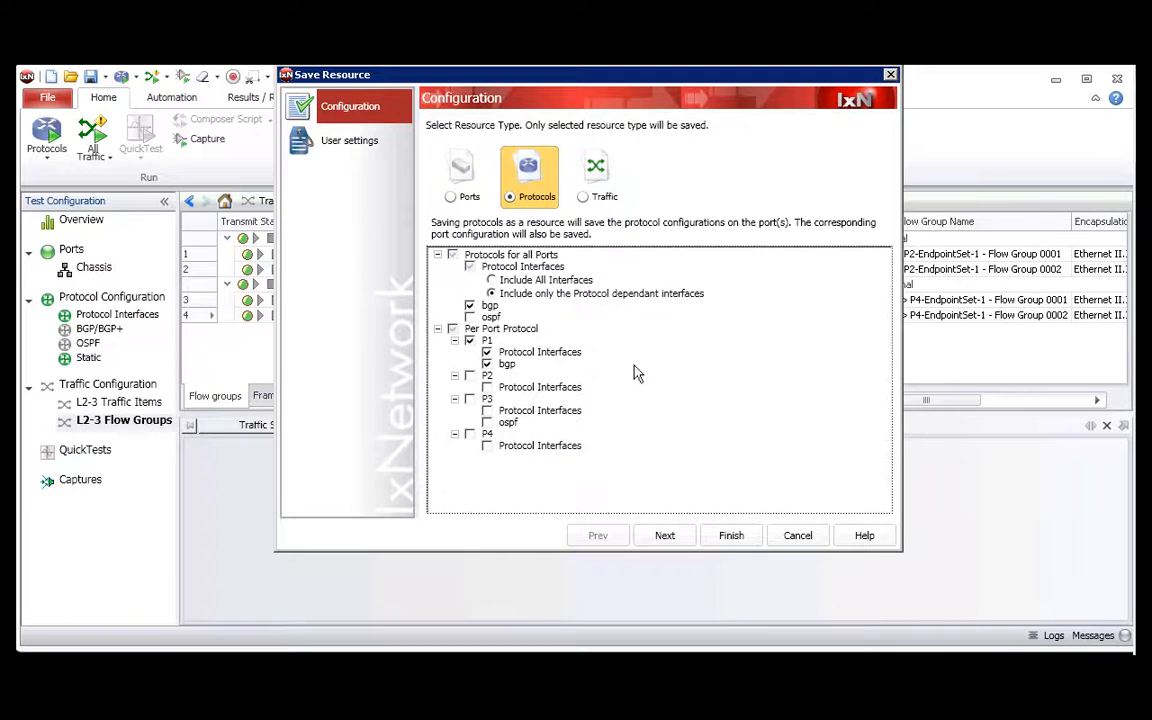
pyautogui.click(665, 536)
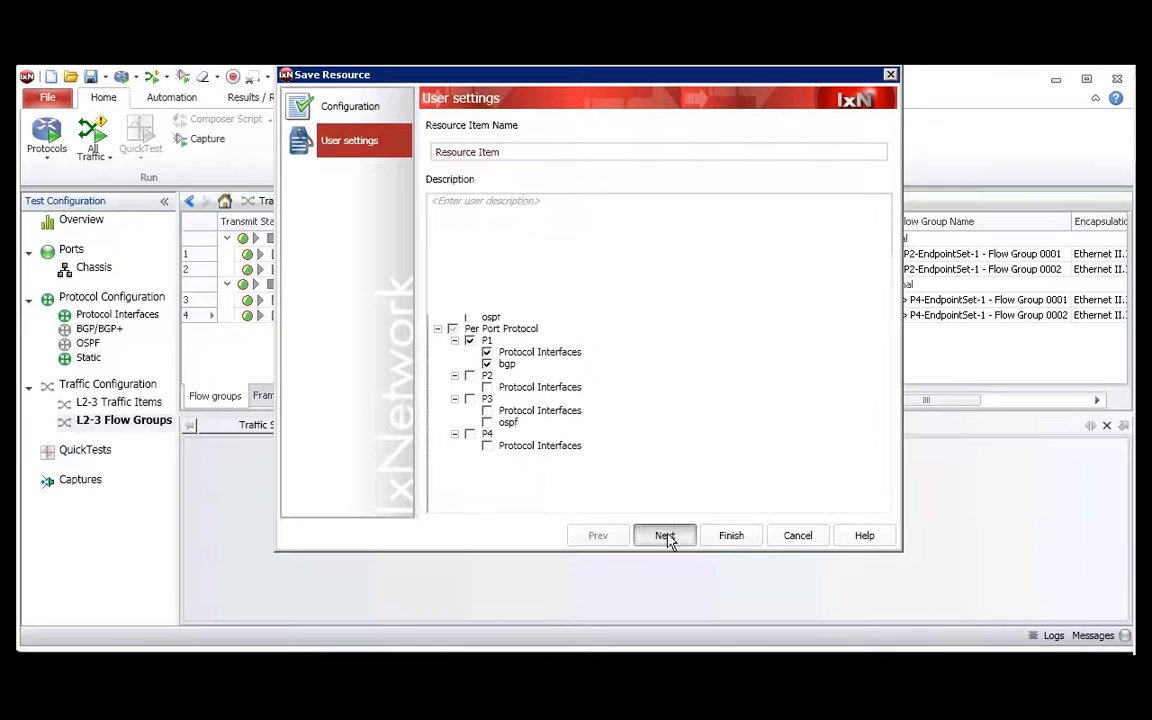
pyautogui.tripleClick(512, 153)
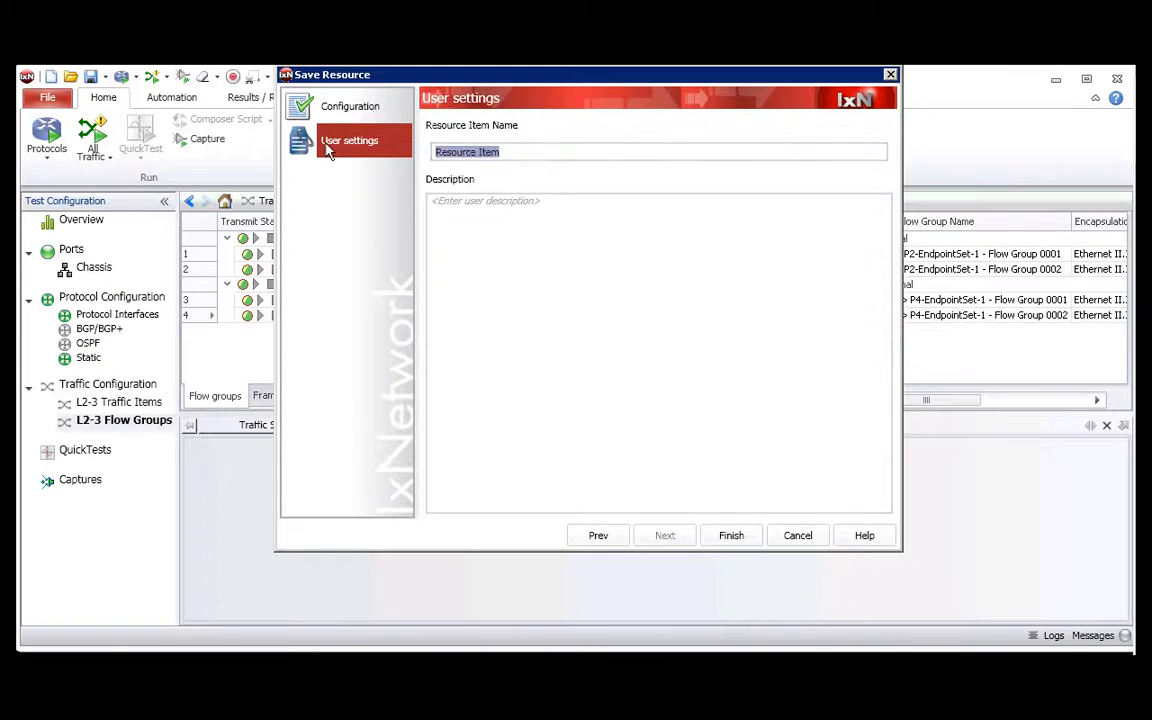
pyautogui.write('BGP on Port1')
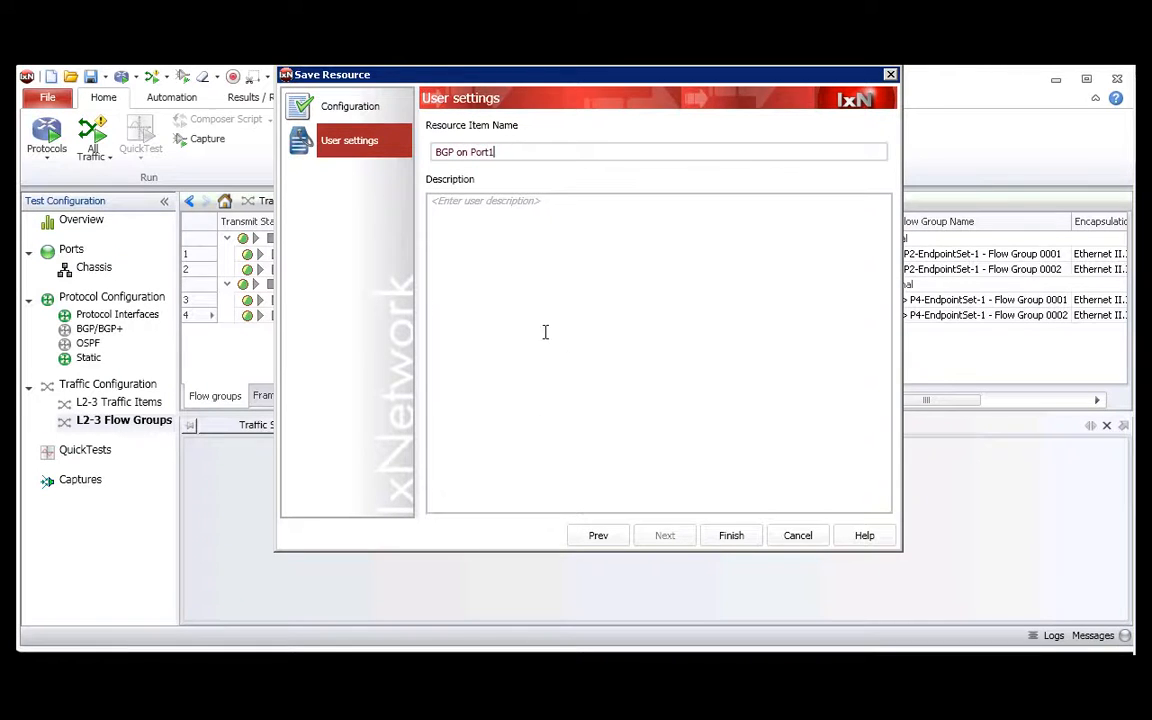
pyautogui.click(732, 538)
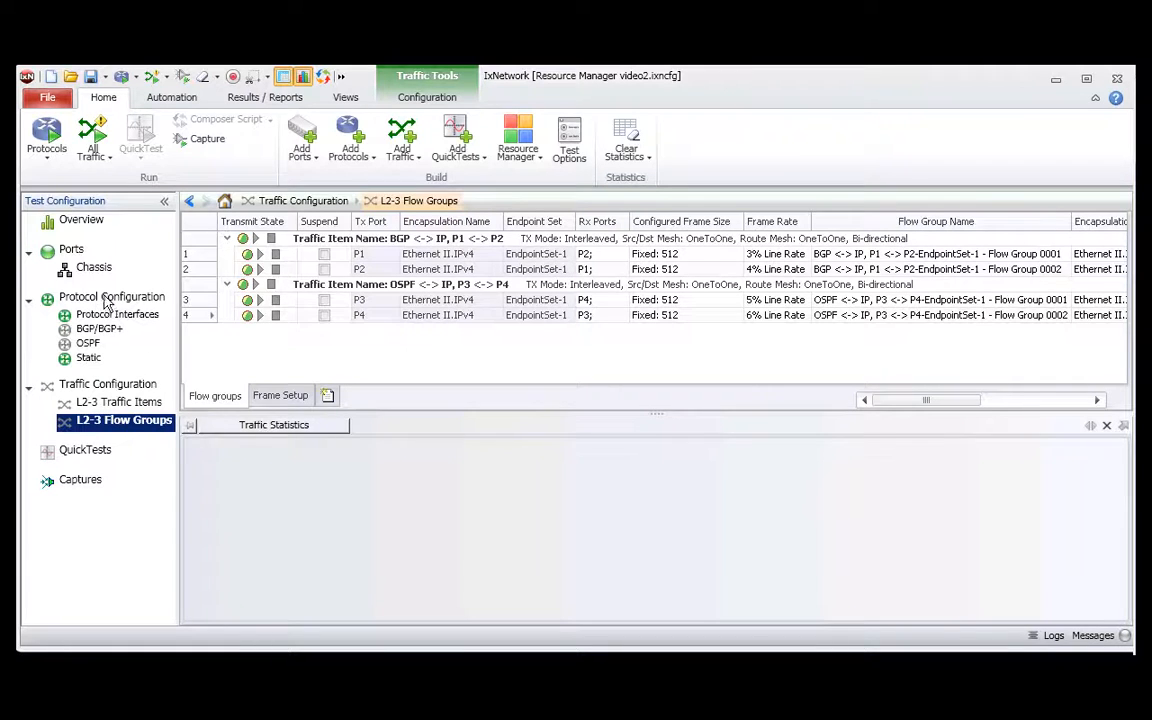
# Load the BGP on Port1 protocol resource in Append mode, including bgp on P1, and dismiss the apply message
pyautogui.click(71, 251)
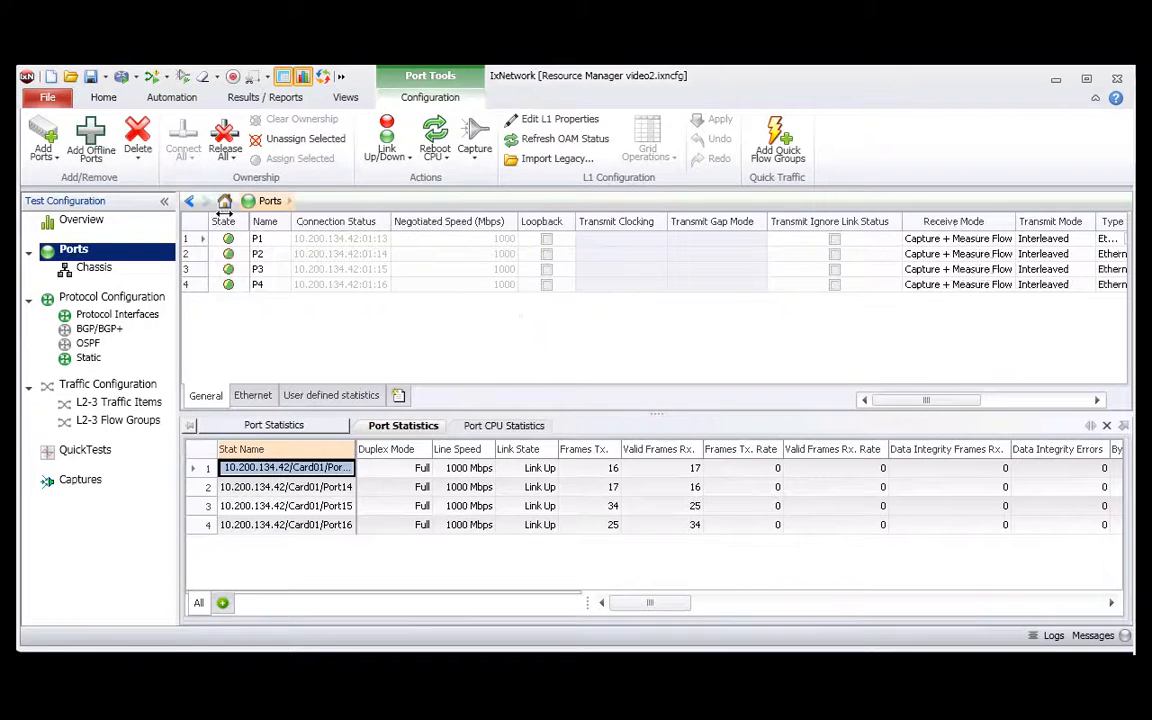
pyautogui.click(104, 98)
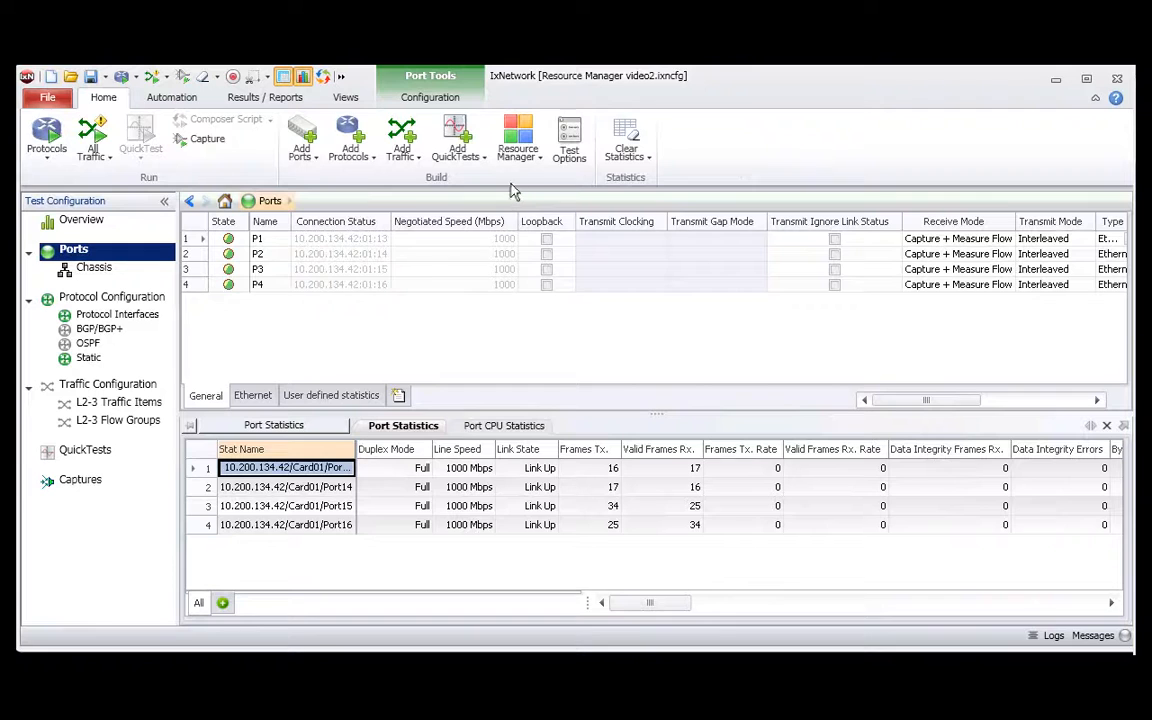
pyautogui.click(534, 163)
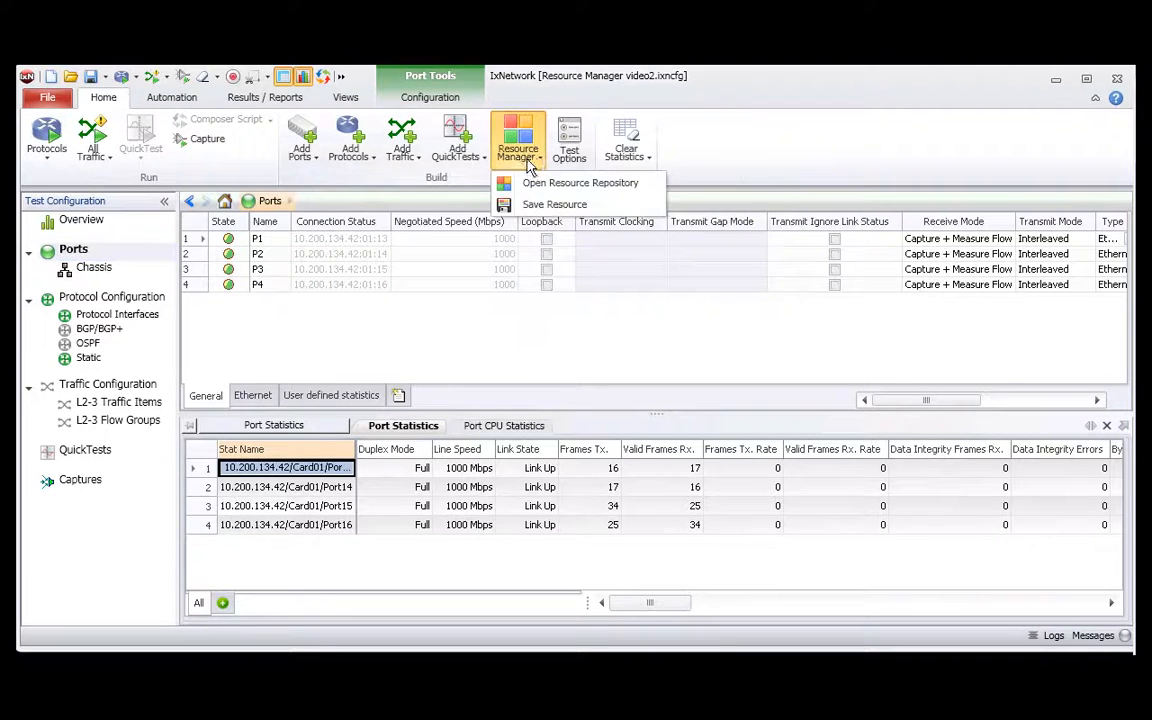
pyautogui.click(364, 157)
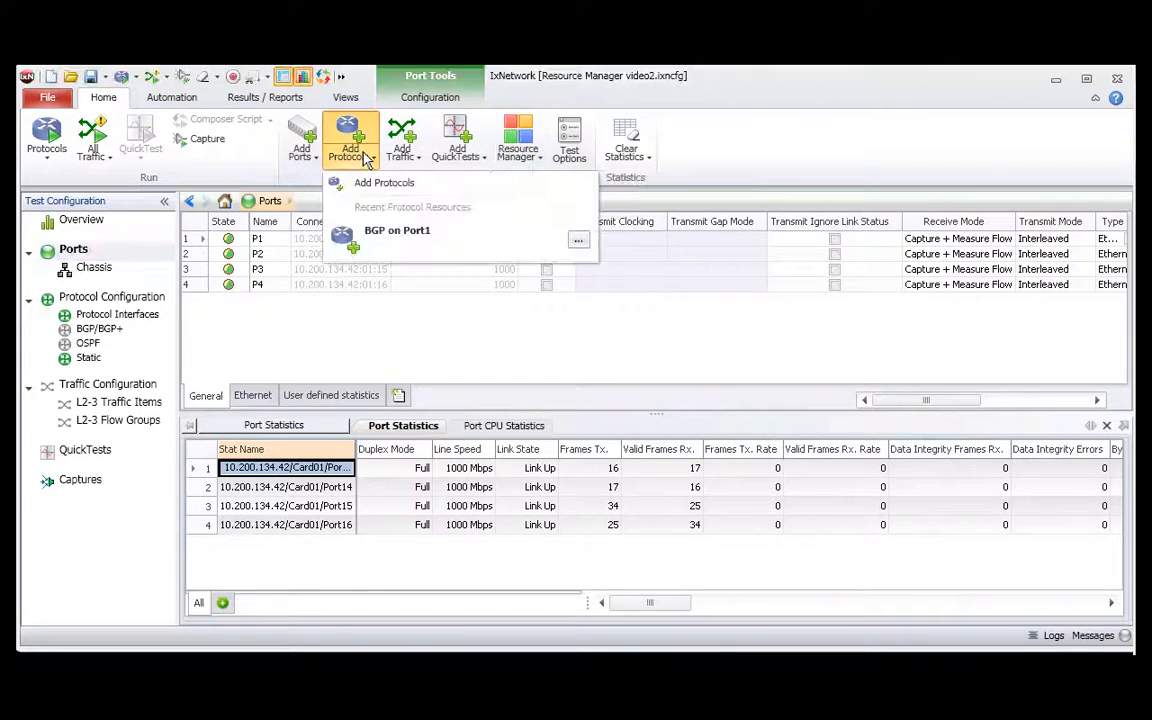
pyautogui.click(408, 238)
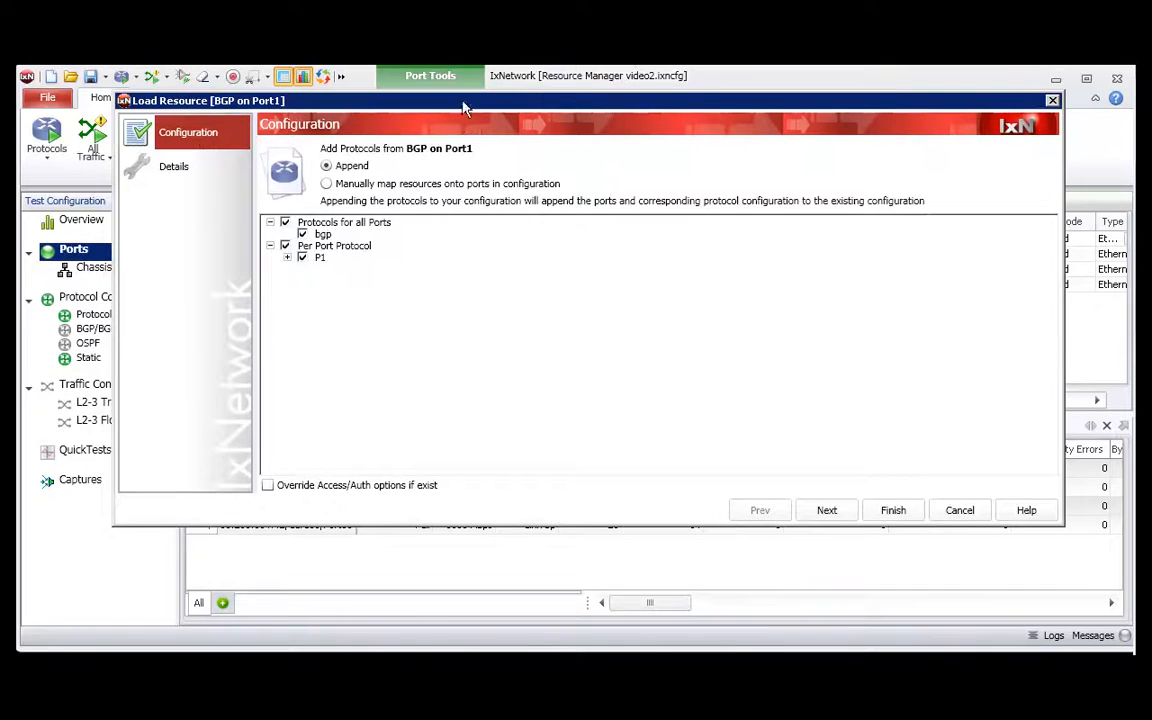
pyautogui.moveTo(470, 106); pyautogui.dragTo(484, 164)
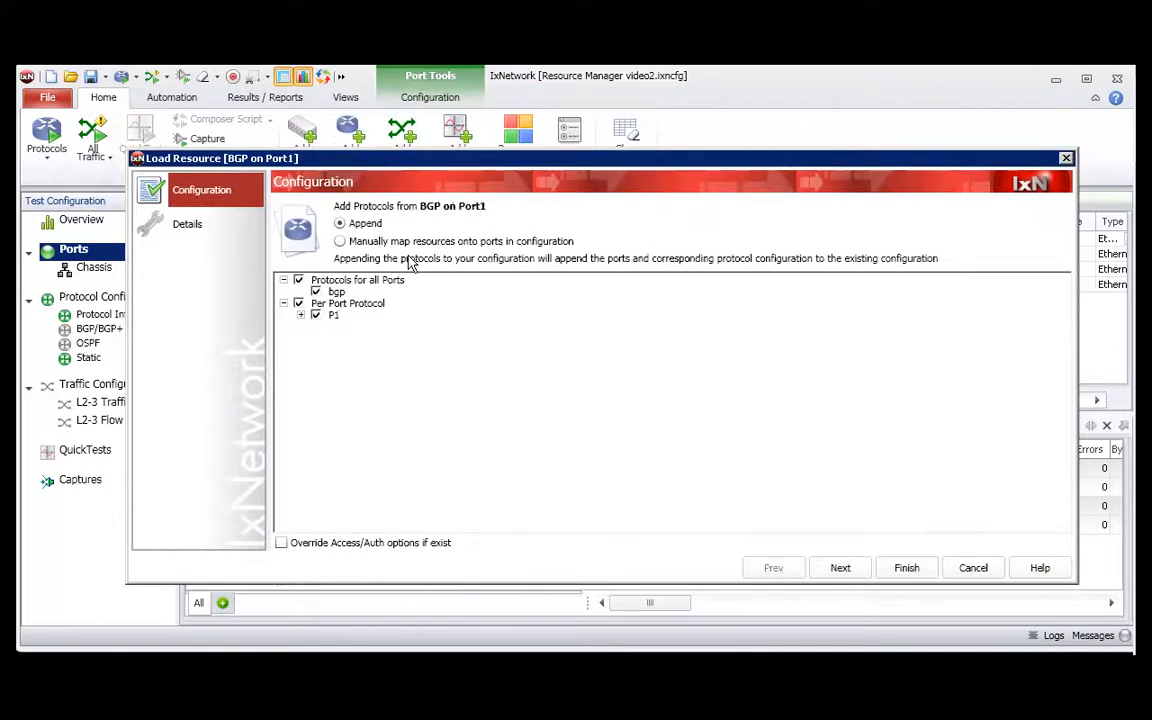
pyautogui.click(301, 315)
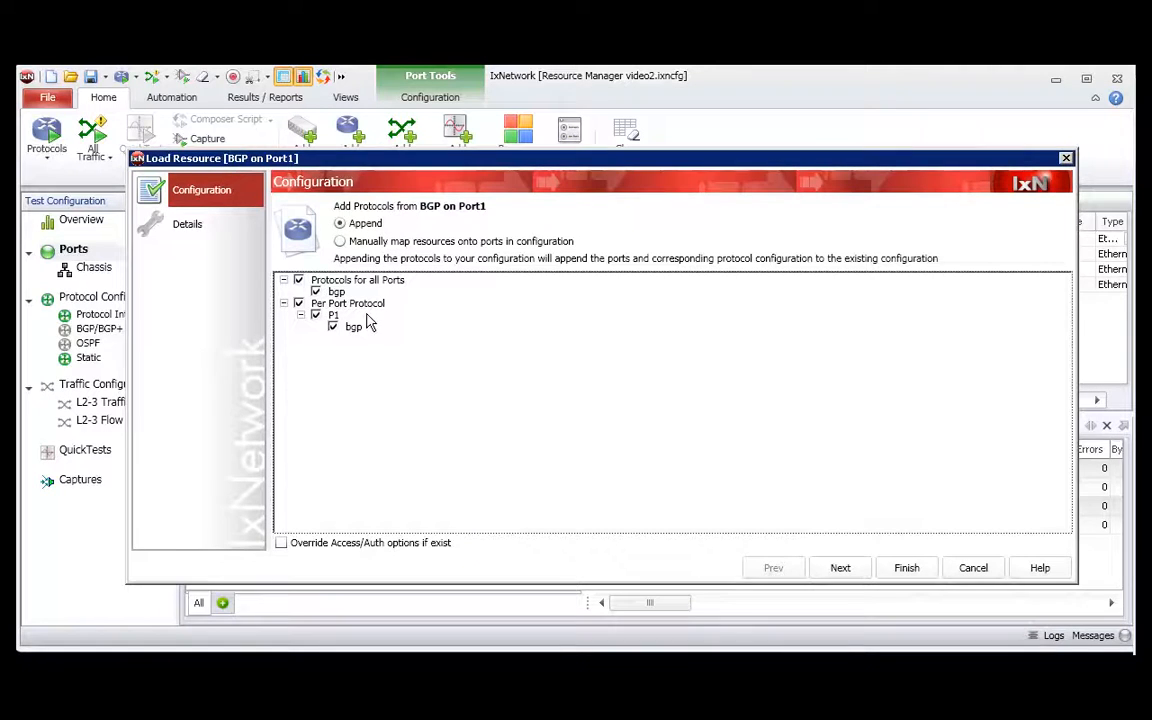
pyautogui.click(921, 567)
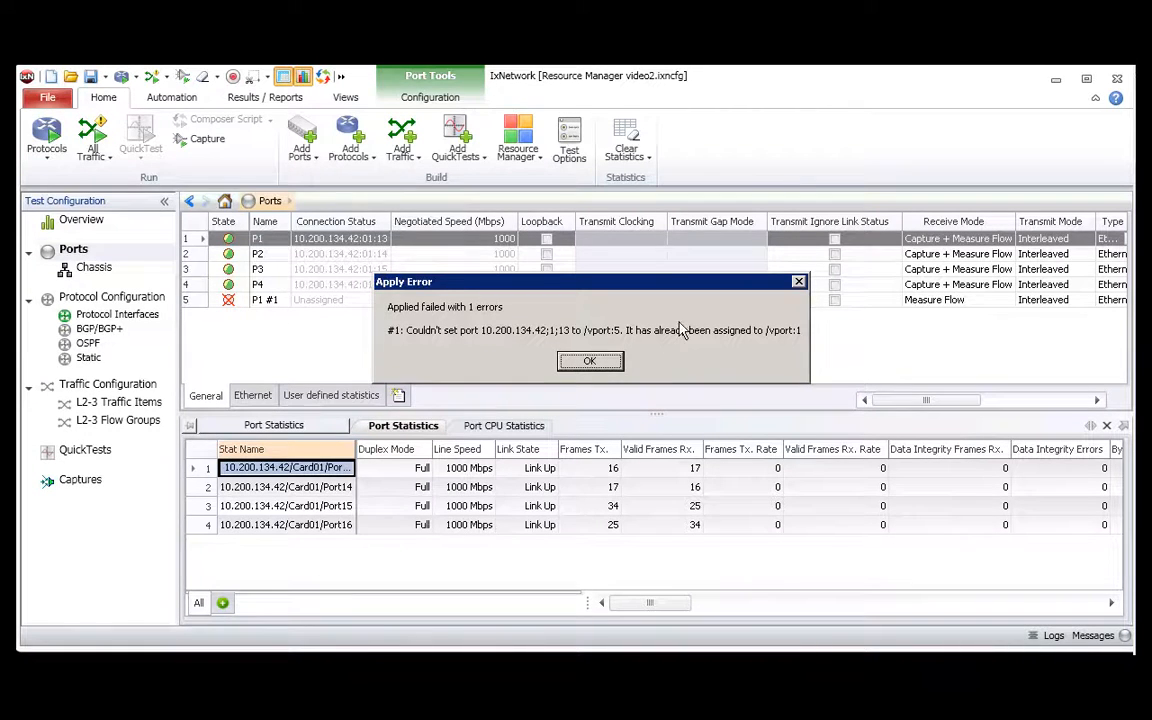
pyautogui.click(590, 361)
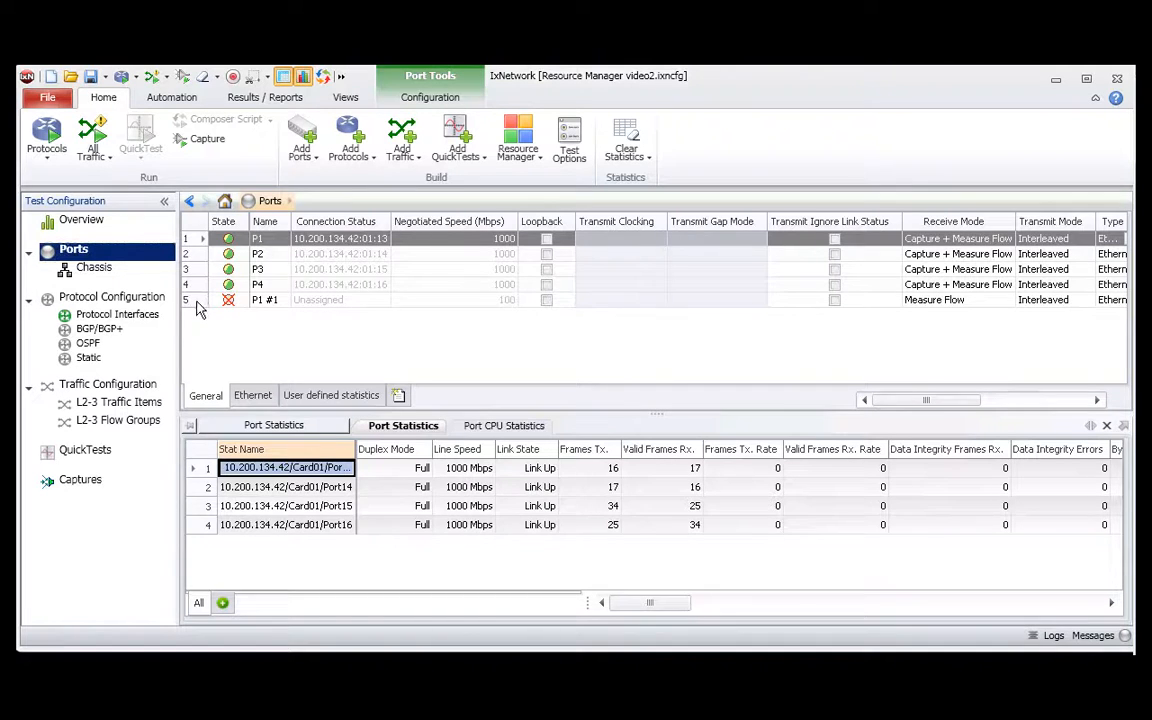
# Examine the BGP/BGP+ configuration of the original and appended ports, covering ports, IPv4 peers and route ranges
pyautogui.click(104, 331)
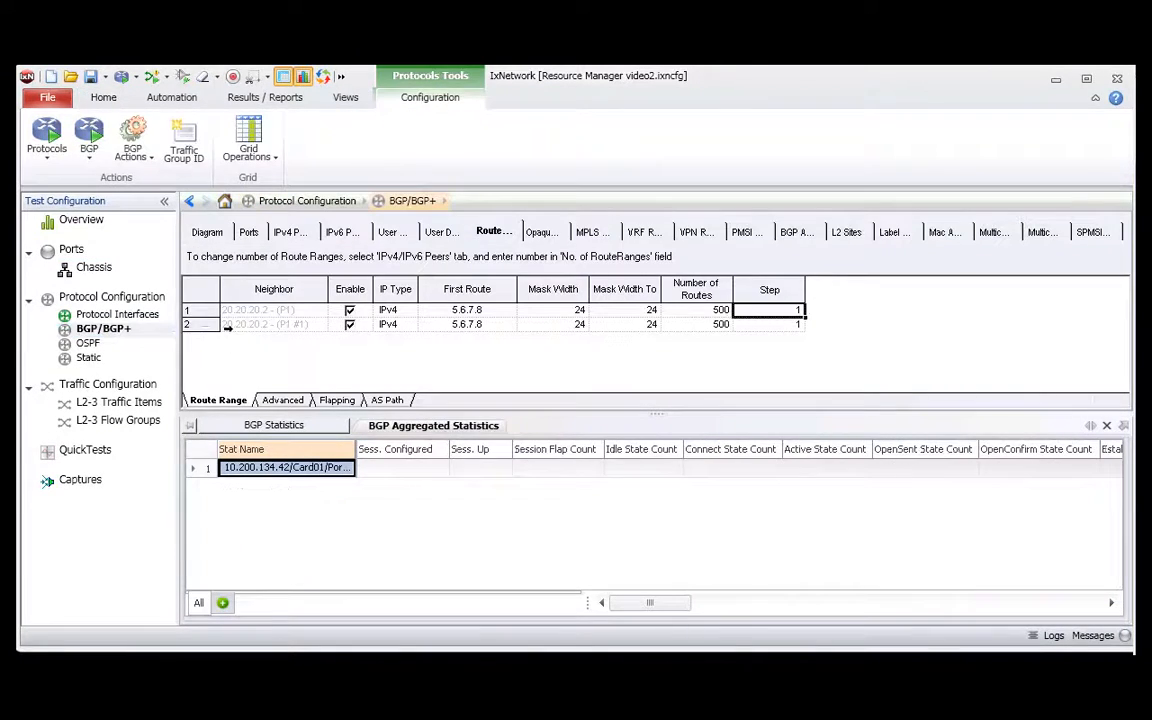
pyautogui.click(246, 232)
pyautogui.click(287, 232)
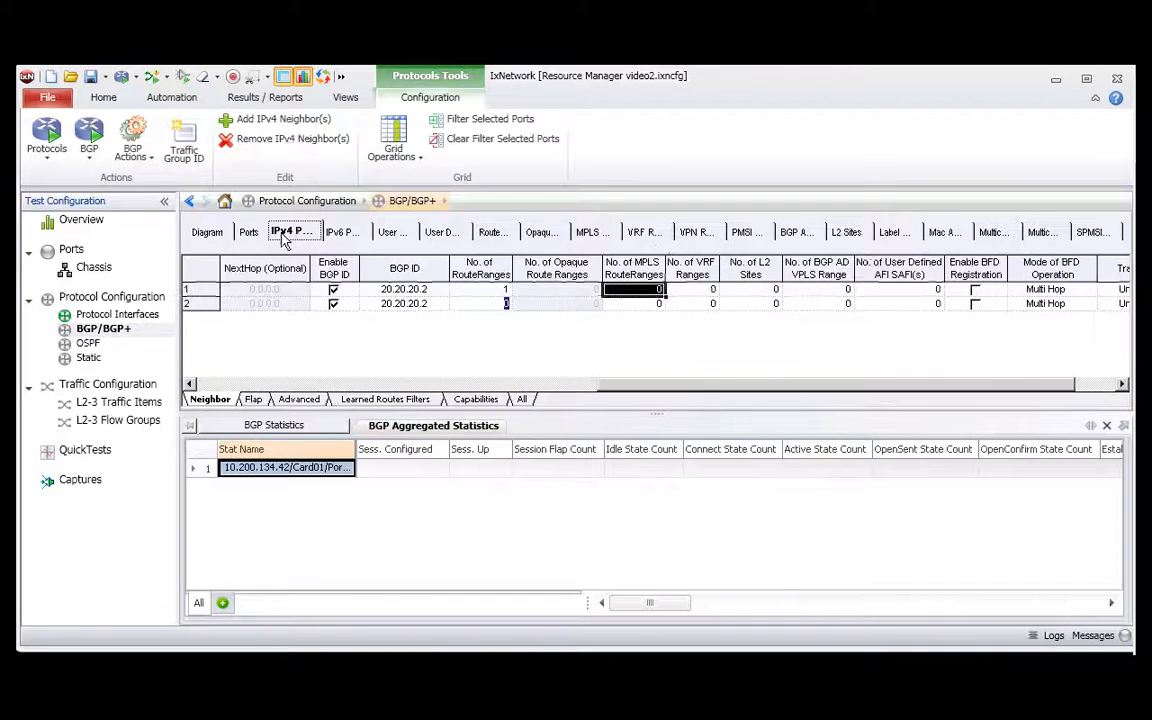
pyautogui.click(249, 232)
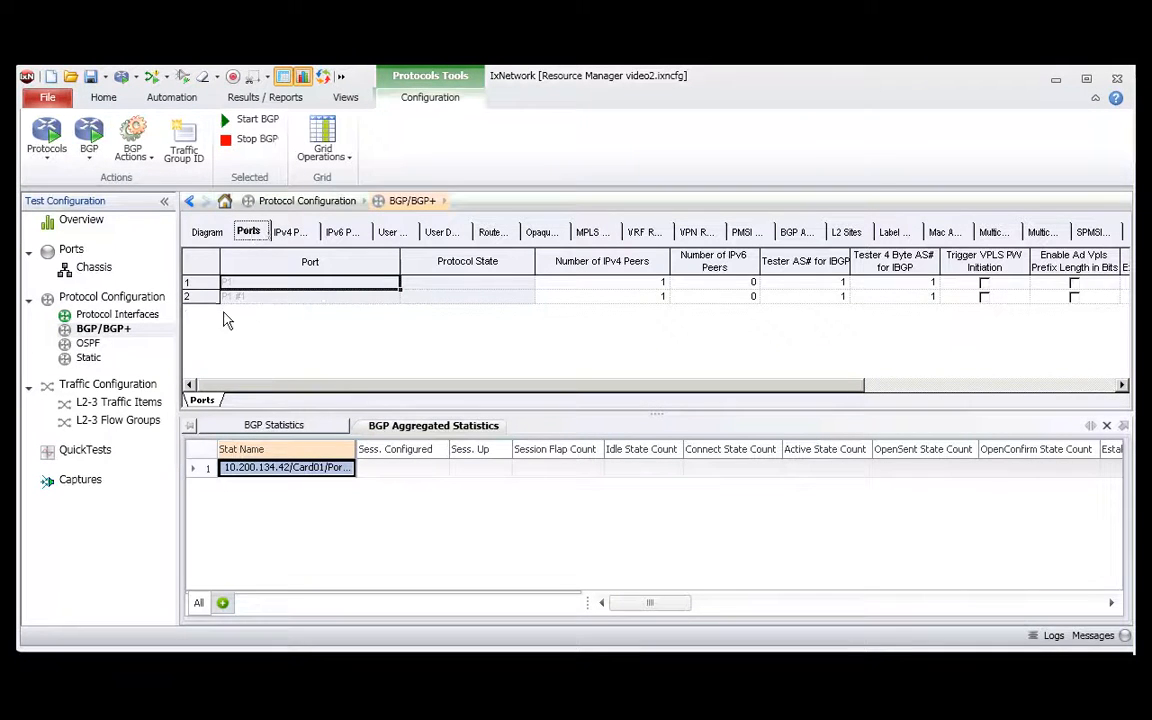
pyautogui.click(290, 232)
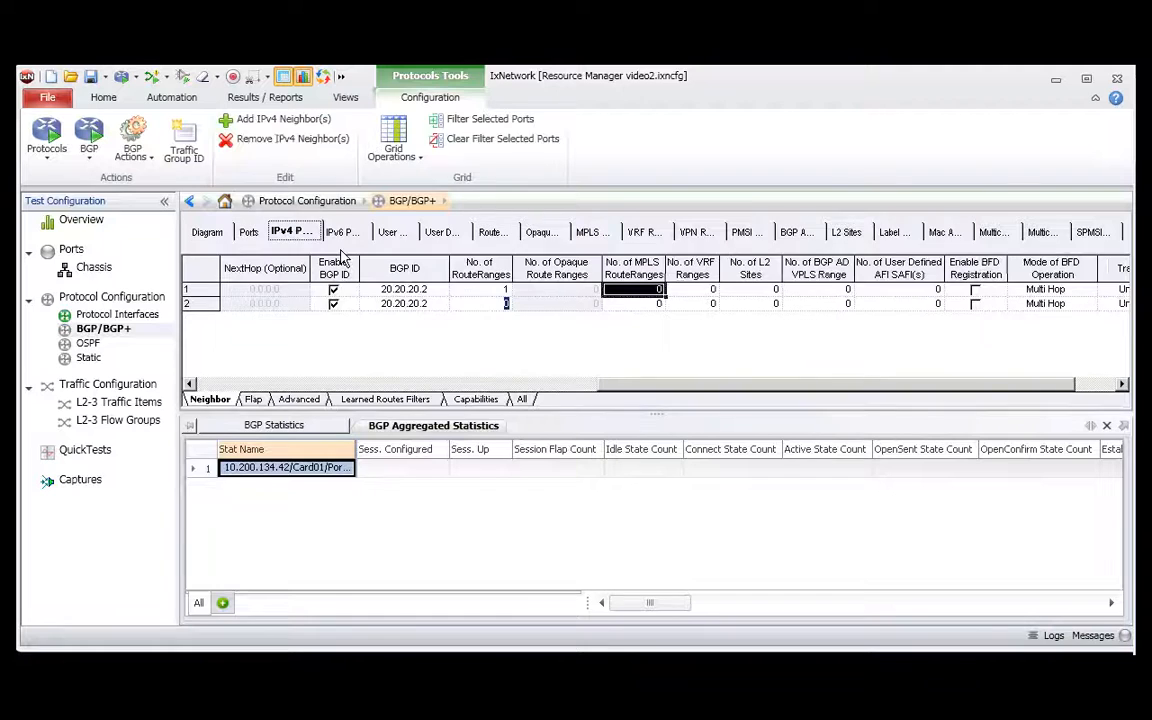
pyautogui.click(237, 386)
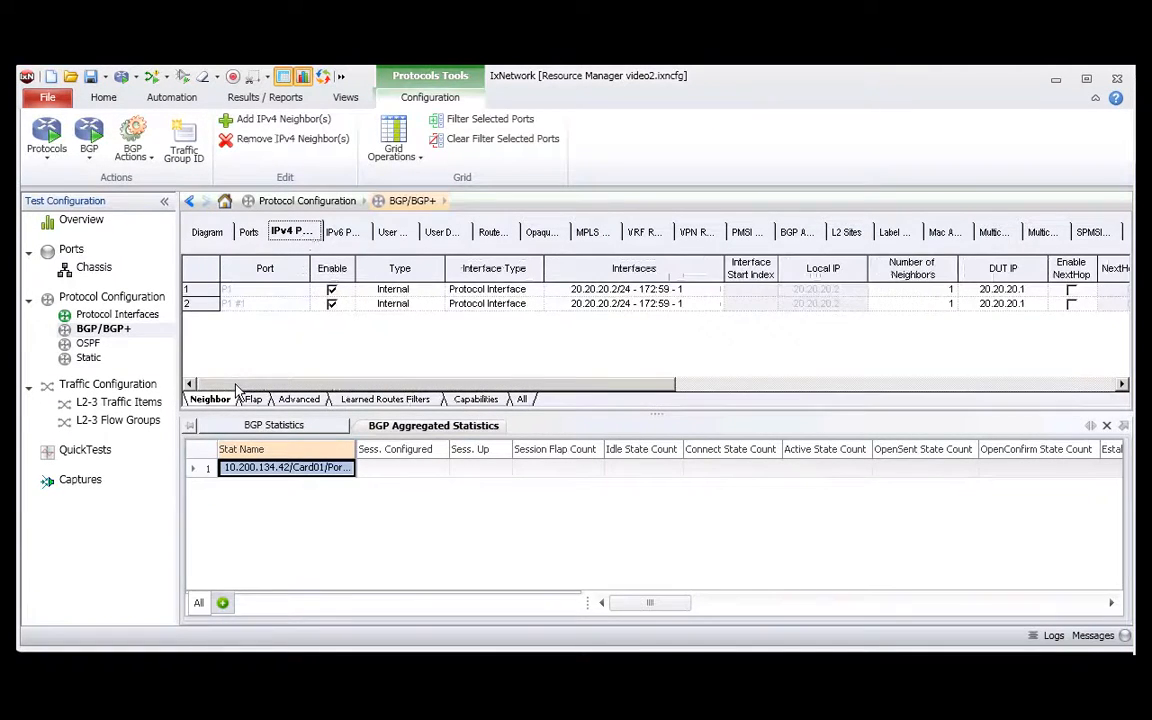
pyautogui.click(493, 232)
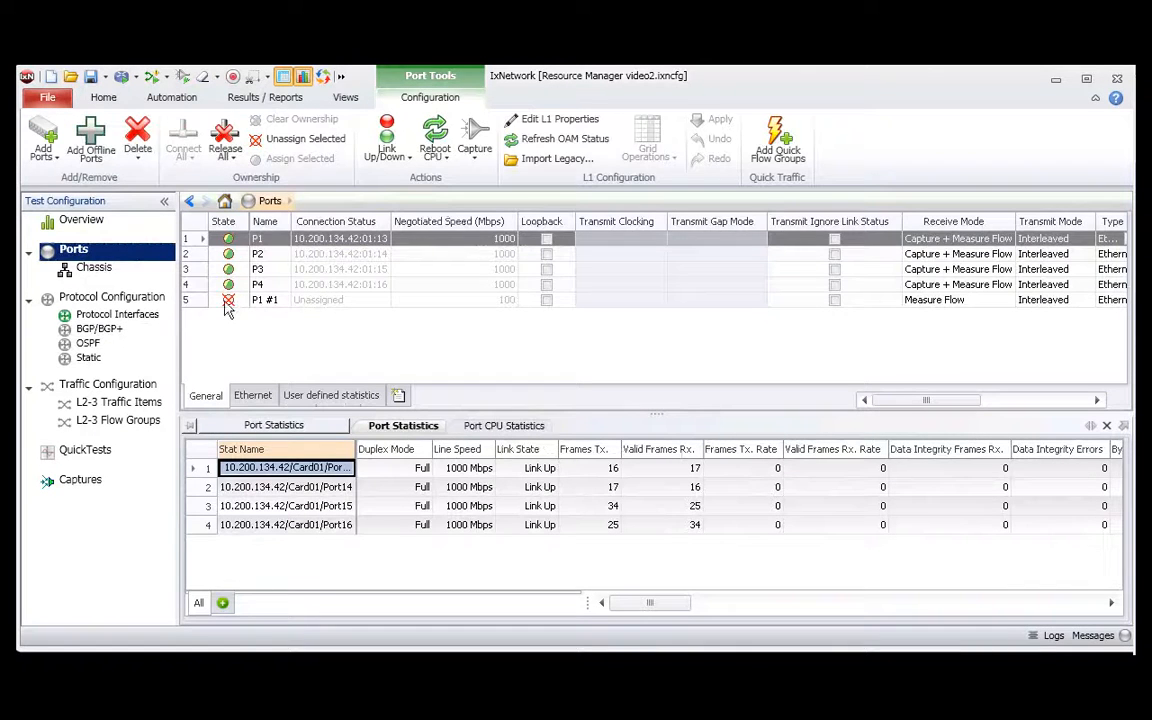
# Delete the unassigned port P1 #1 together with its configuration
pyautogui.click(198, 294)
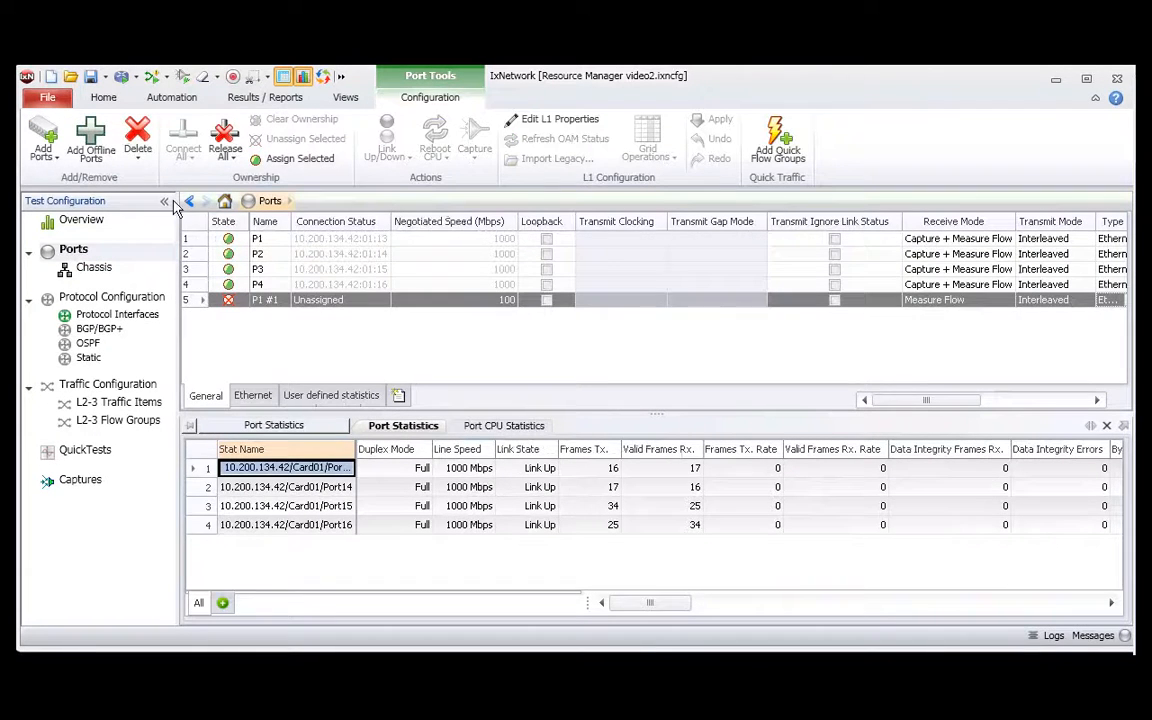
pyautogui.click(137, 140)
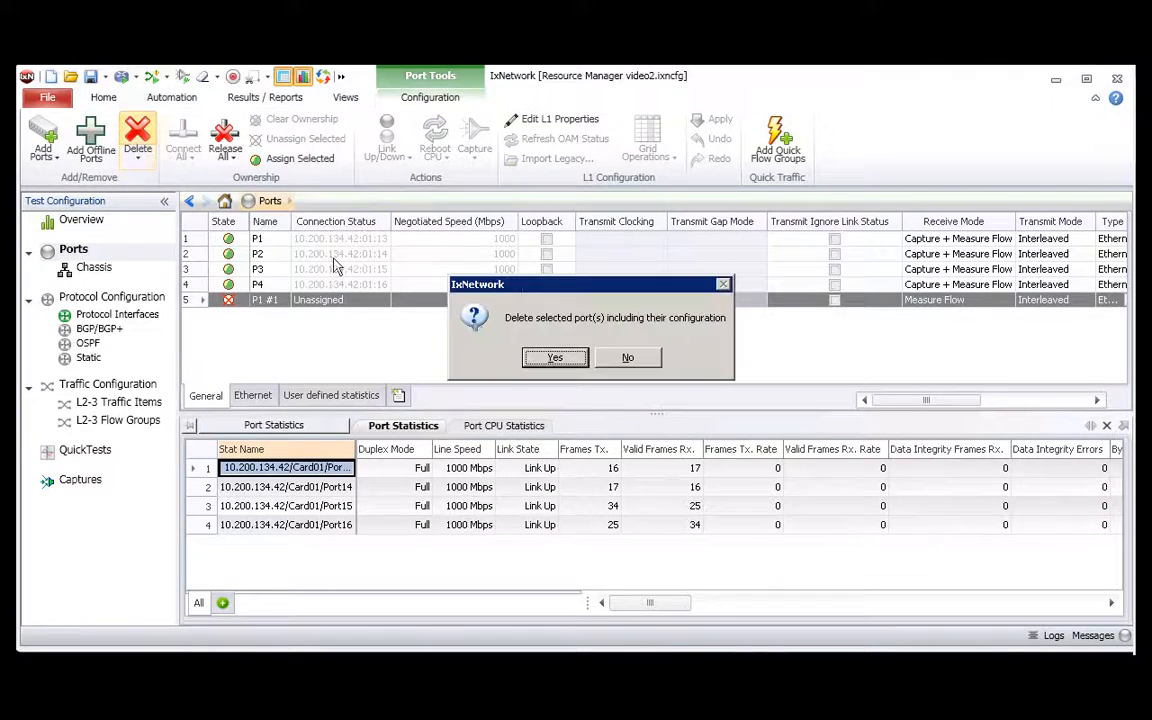
pyautogui.click(548, 357)
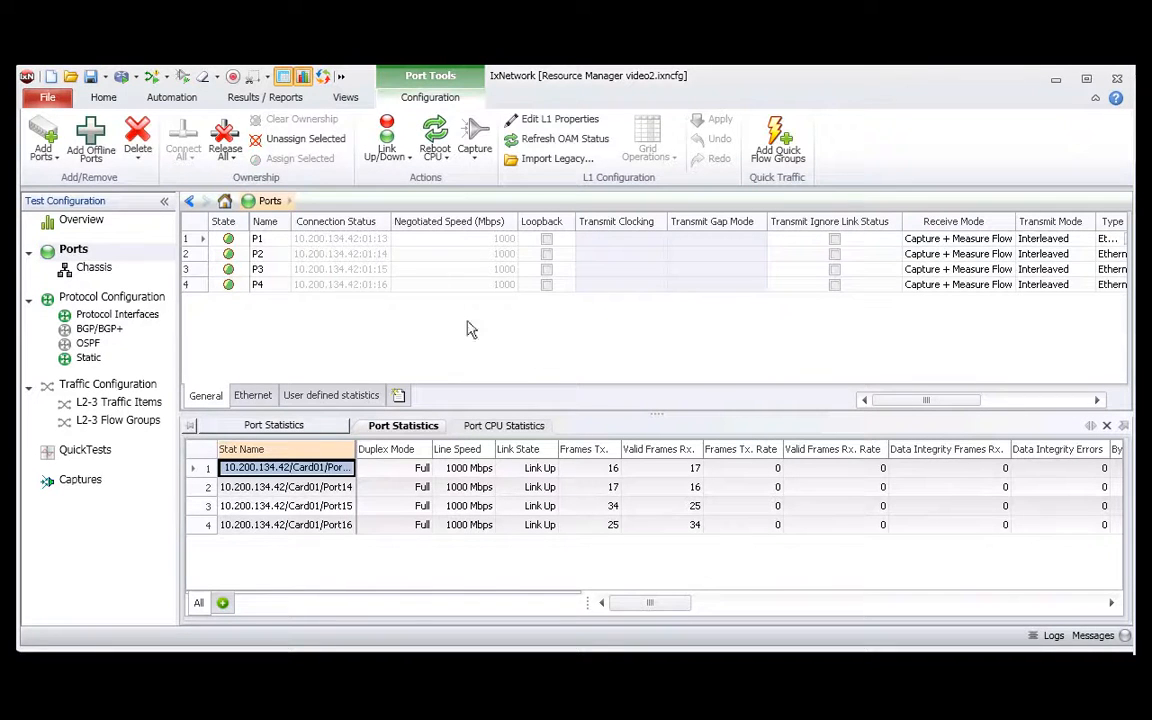
# Open the BGP on Port1 resource for loading again and manually map its bgp protocol onto port P4
pyautogui.click(103, 97)
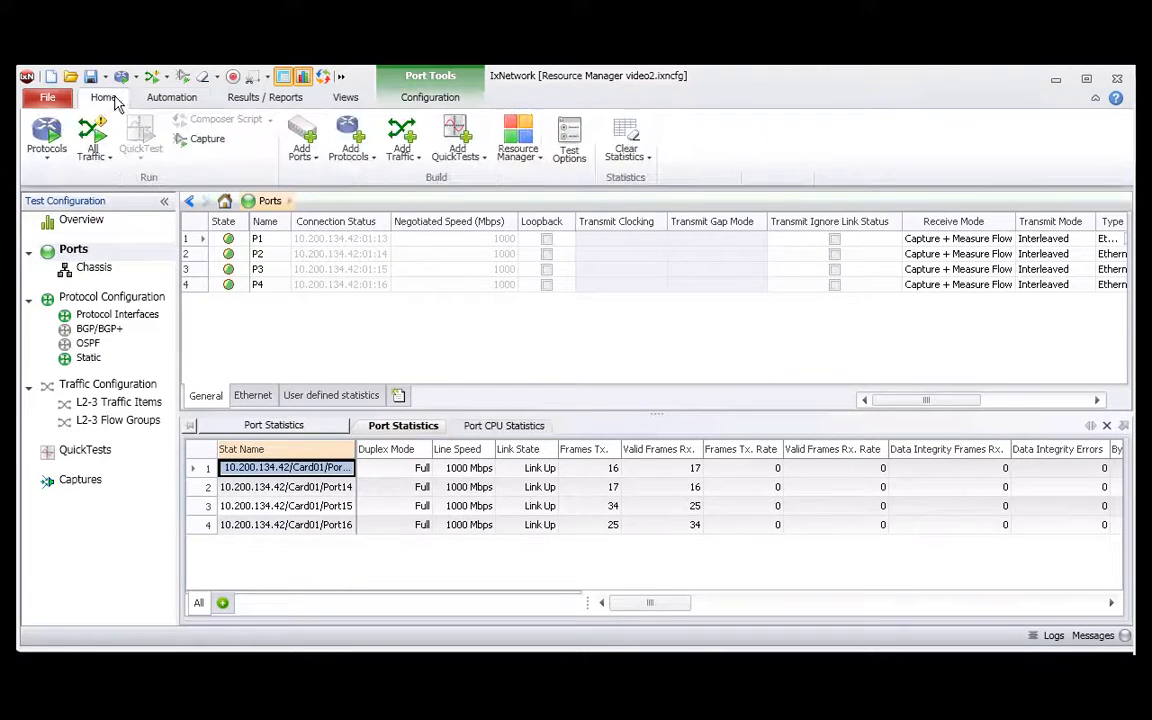
pyautogui.click(352, 150)
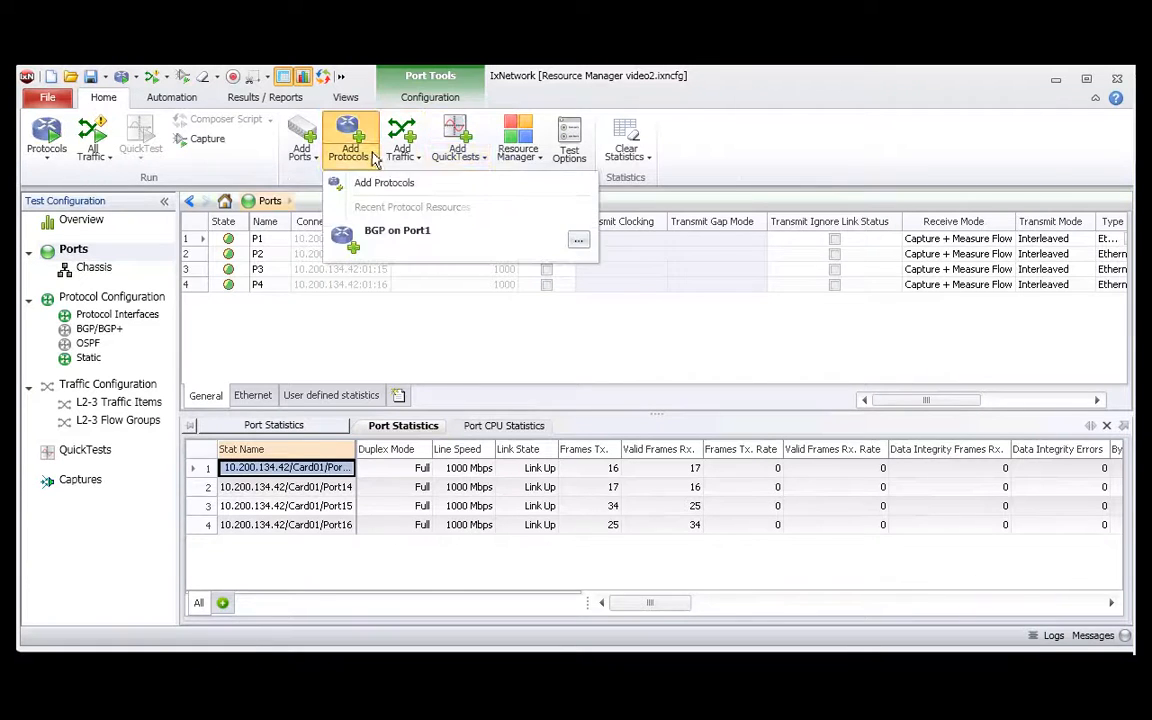
pyautogui.click(392, 230)
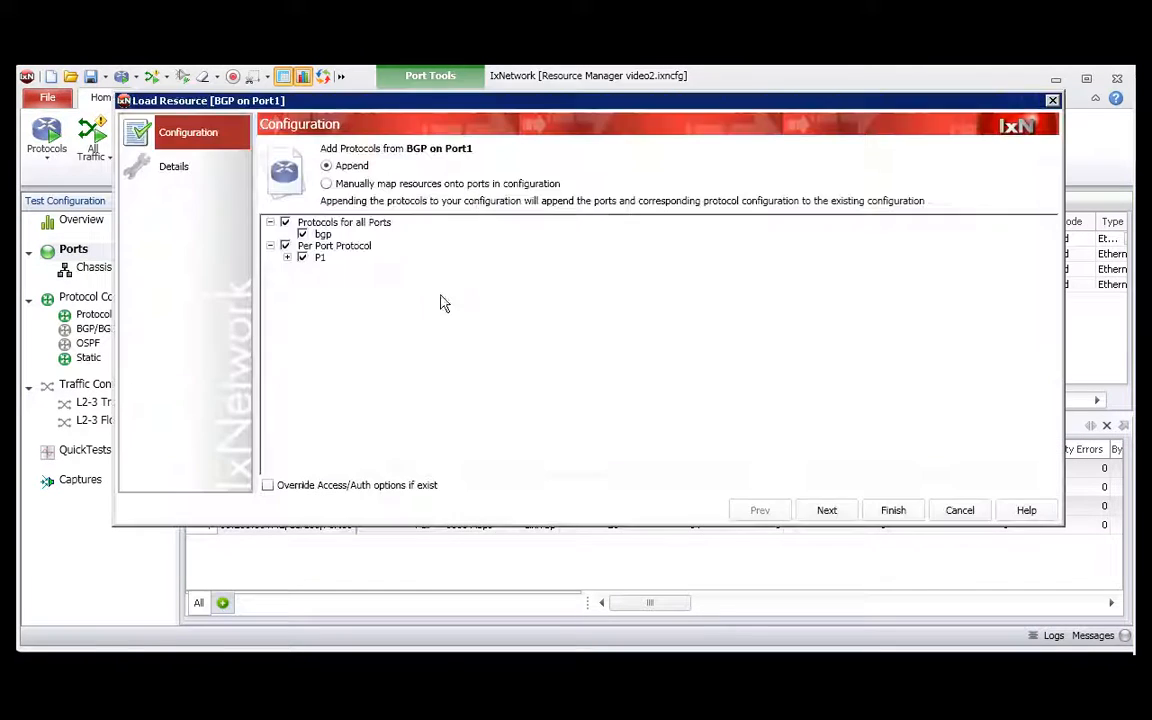
pyautogui.click(327, 184)
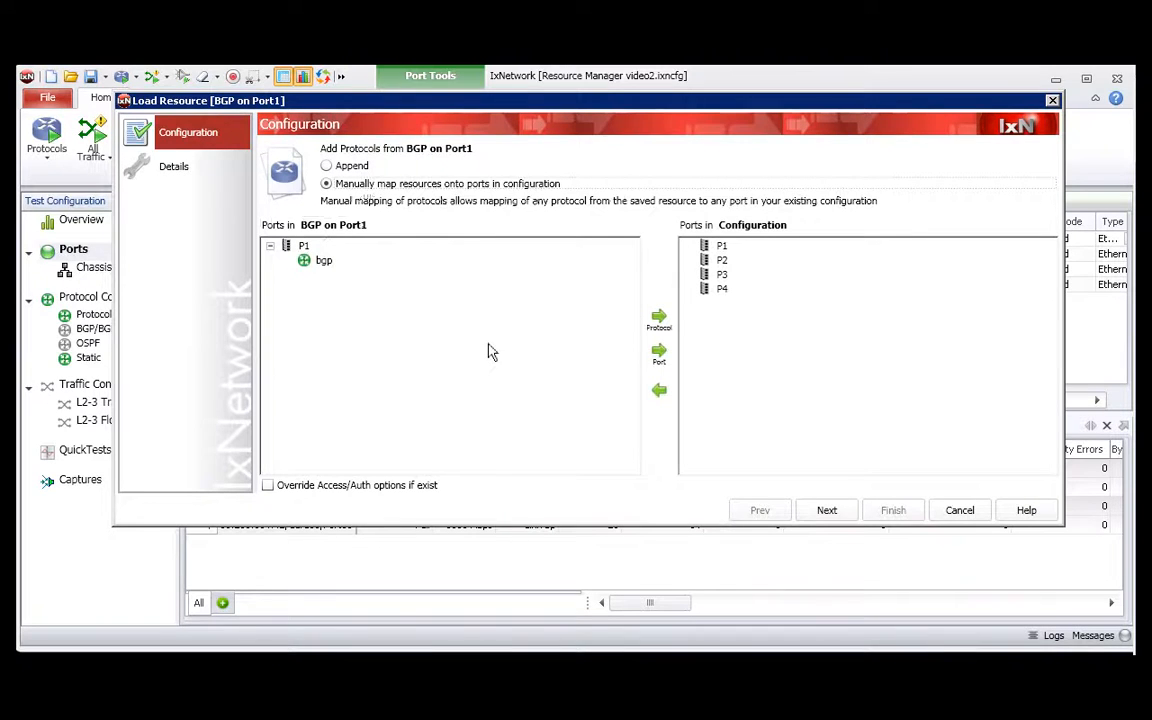
pyautogui.click(324, 264)
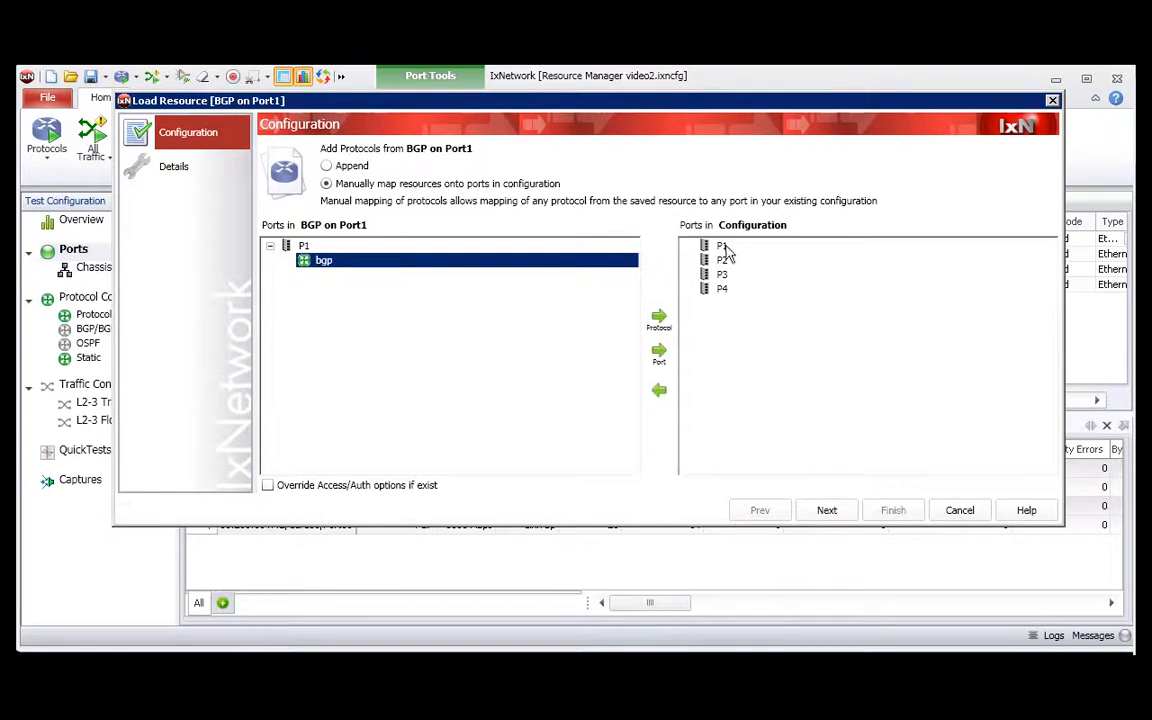
pyautogui.click(663, 318)
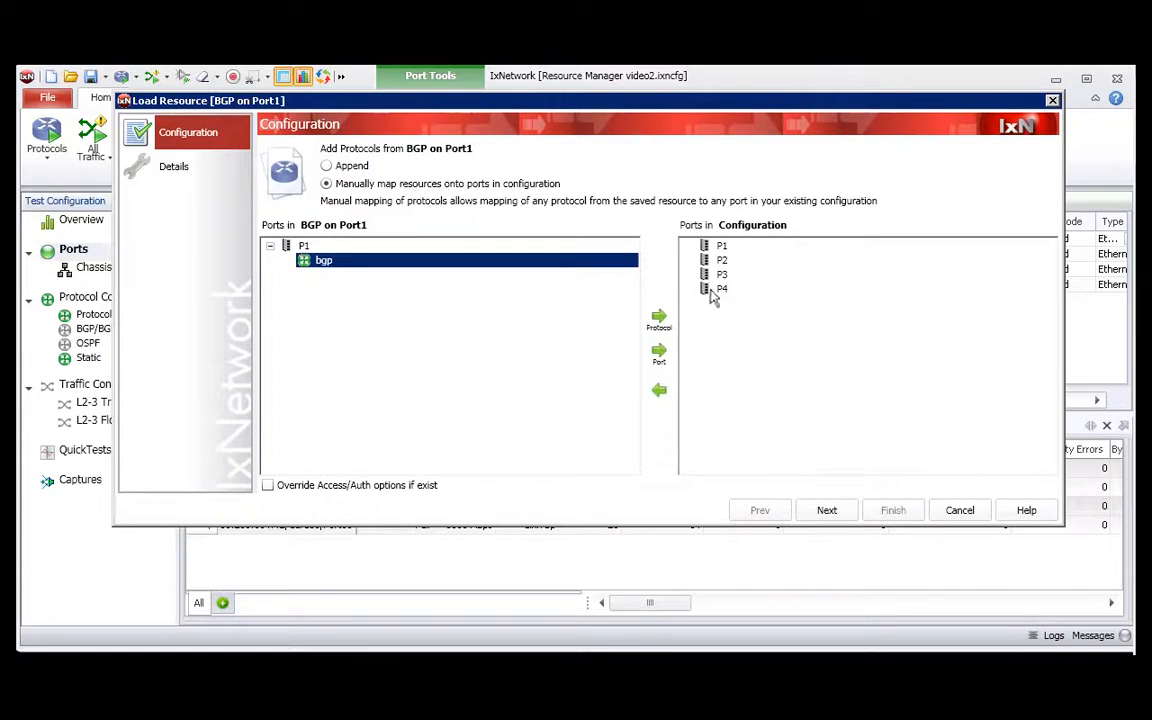
pyautogui.click(672, 321)
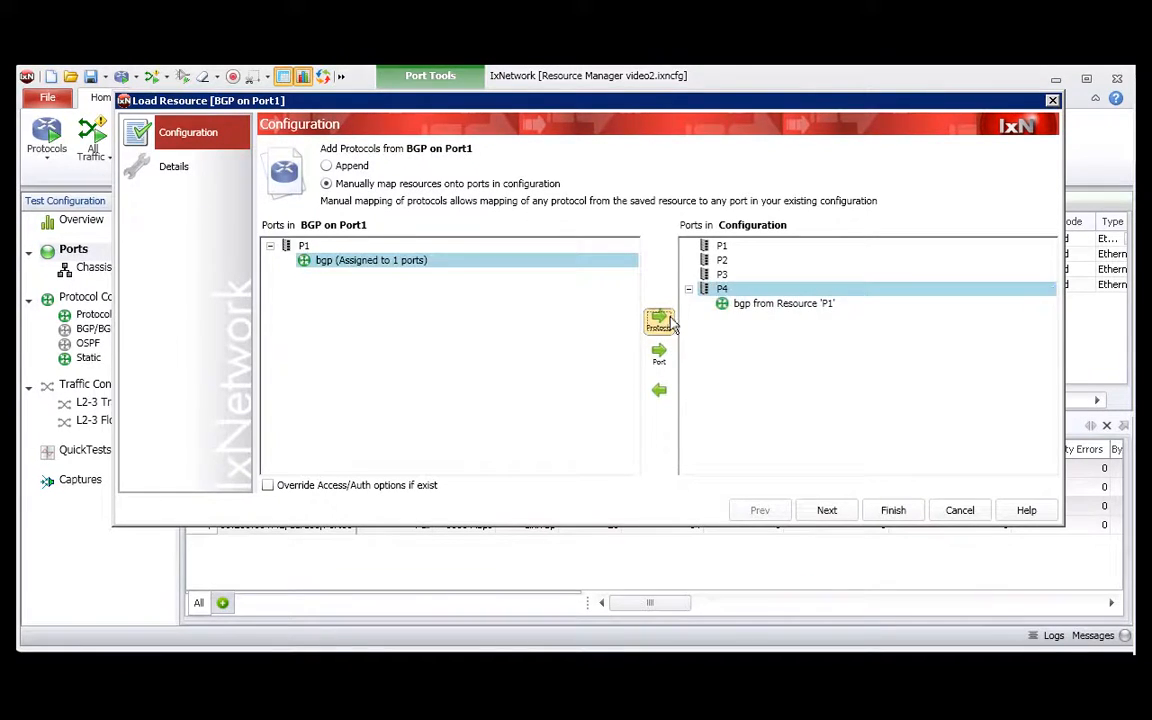
# Map the bgp protocol onto ports P2 and P3 as well, finish loading the resource, and dismiss the apply message
pyautogui.click(730, 260)
pyautogui.keyDown('shift'); pyautogui.click(730, 274); pyautogui.keyUp('shift')
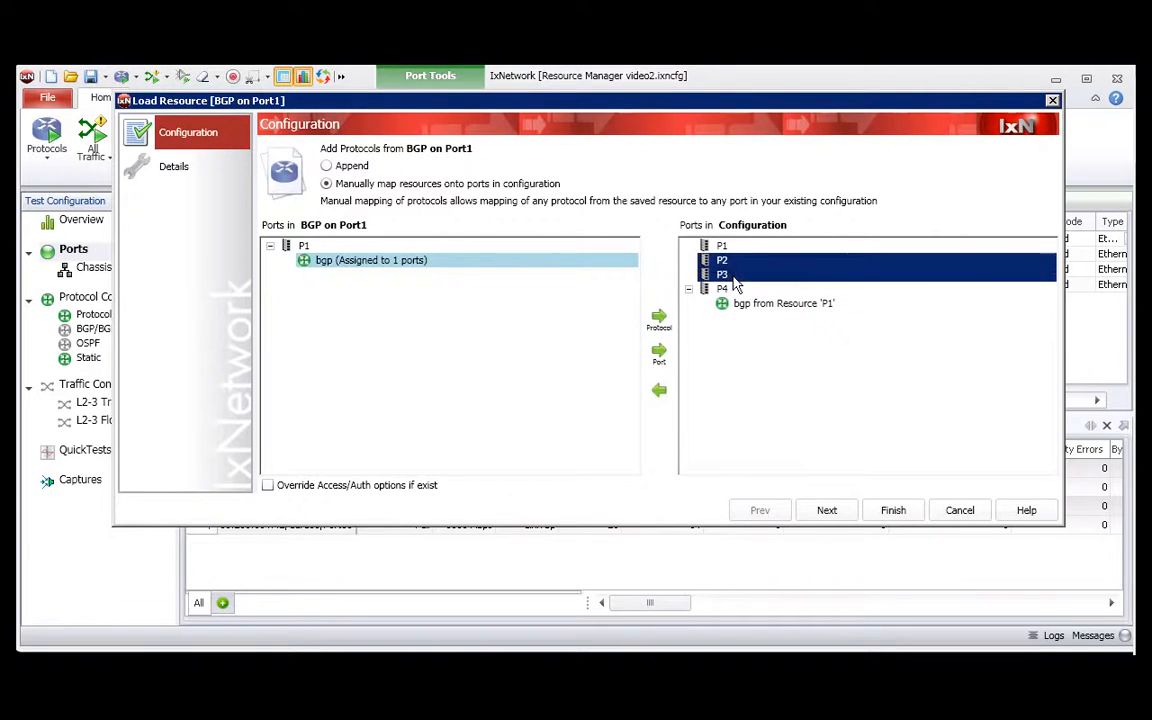
pyautogui.click(662, 322)
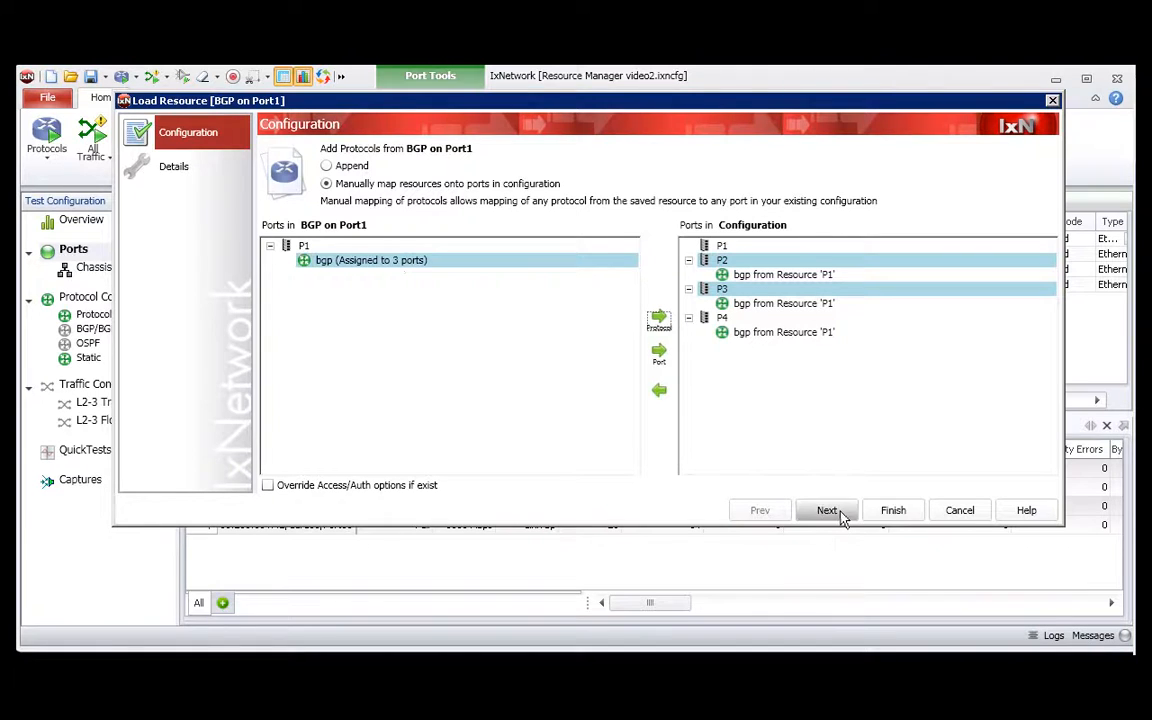
pyautogui.click(895, 511)
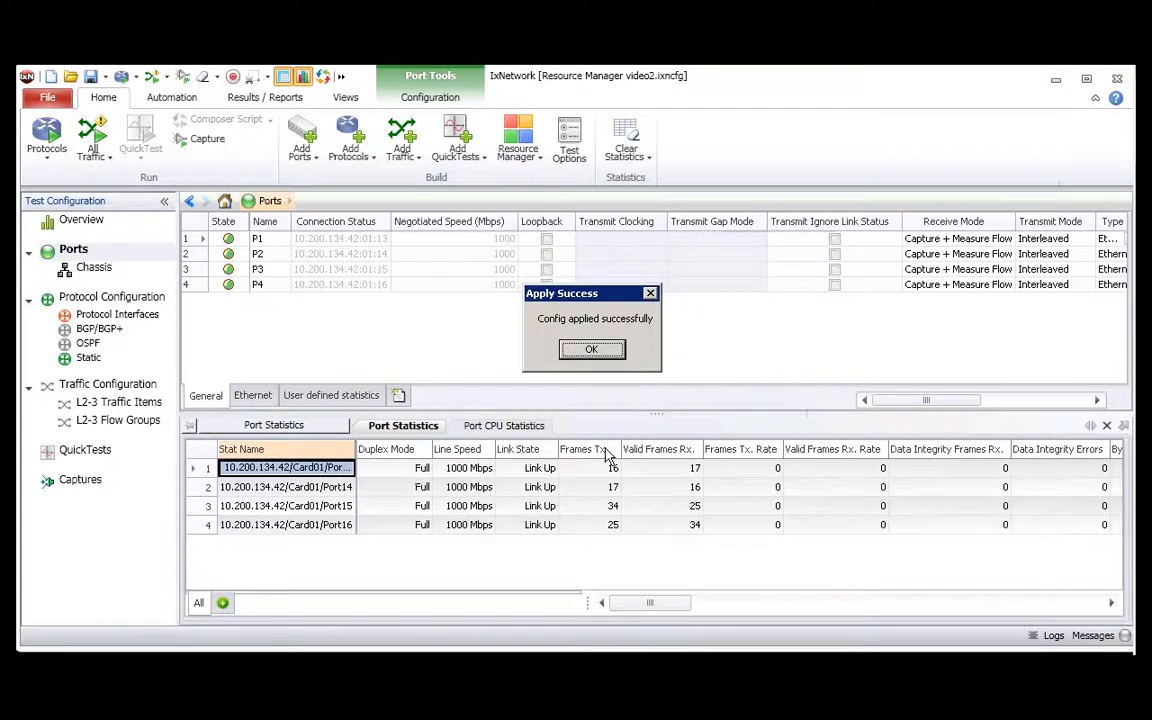
pyautogui.click(595, 350)
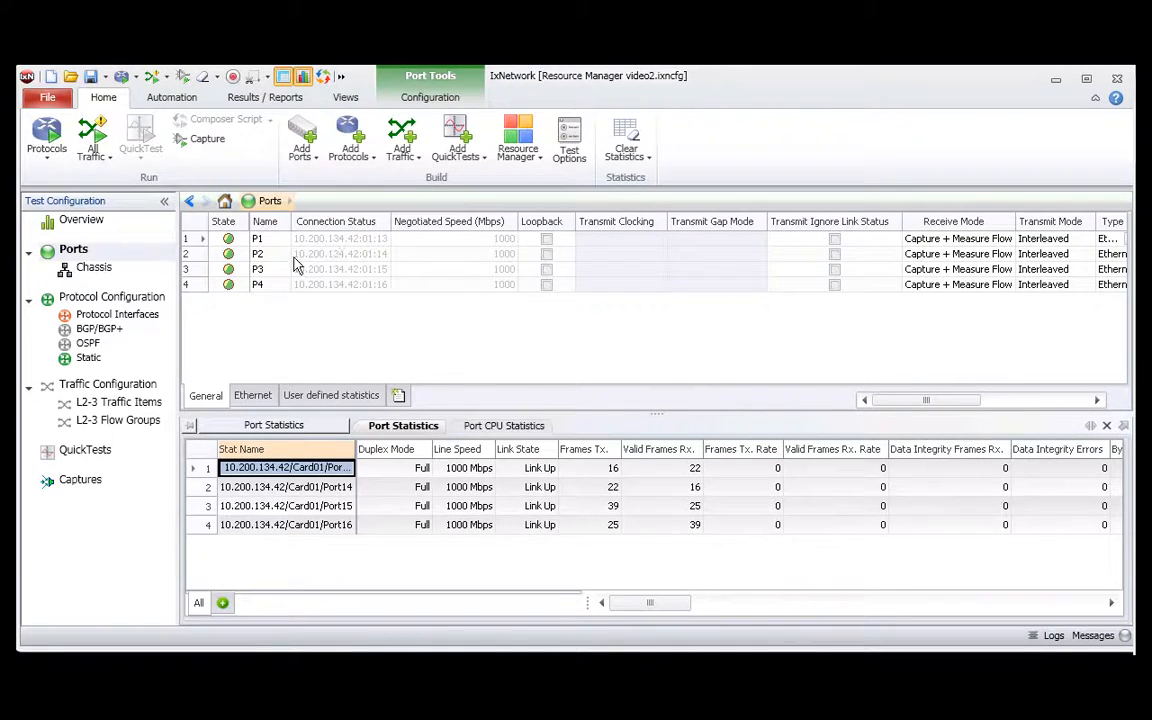
# Examine the protocol interfaces and the BGP/BGP+ route ranges, ports and IPv4 peers for the newly mapped ports
pyautogui.click(116, 298)
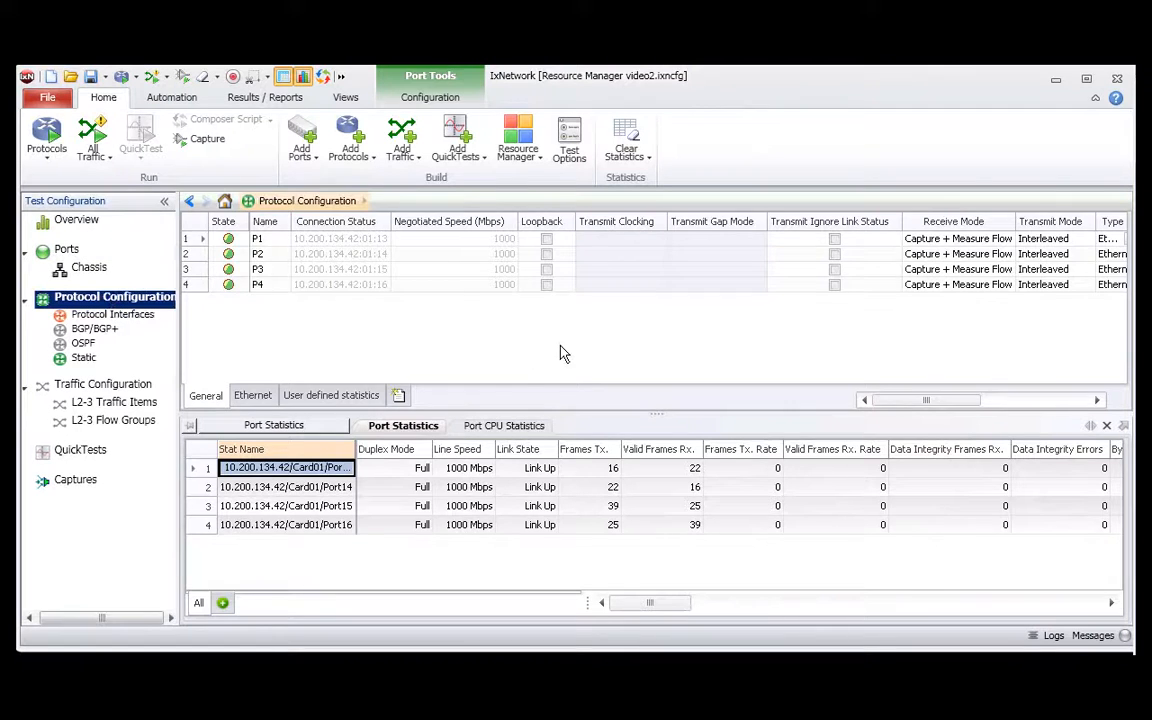
pyautogui.click(106, 314)
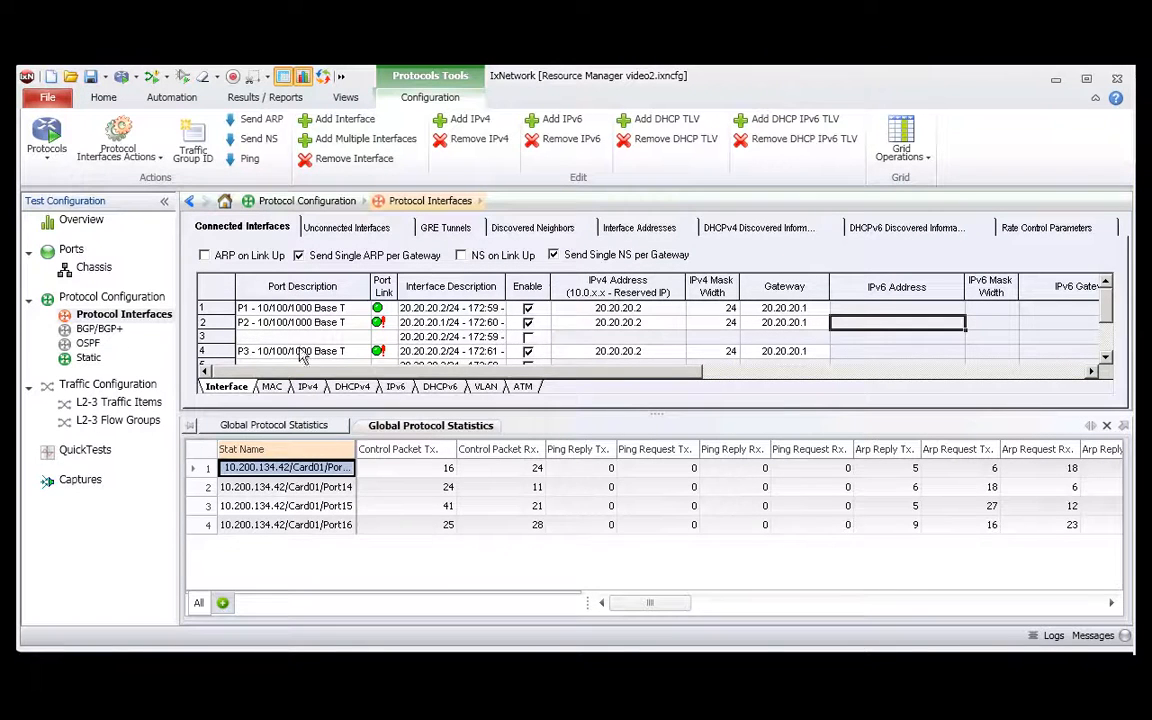
pyautogui.click(100, 330)
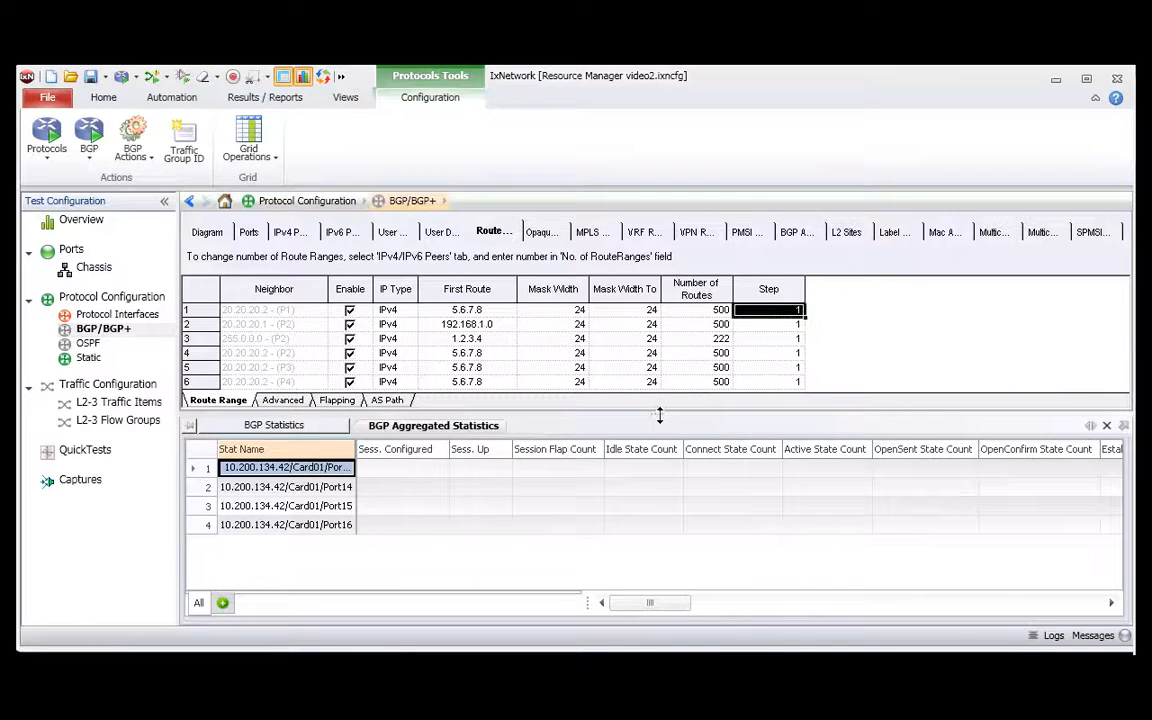
pyautogui.moveTo(659, 414); pyautogui.dragTo(620, 488)
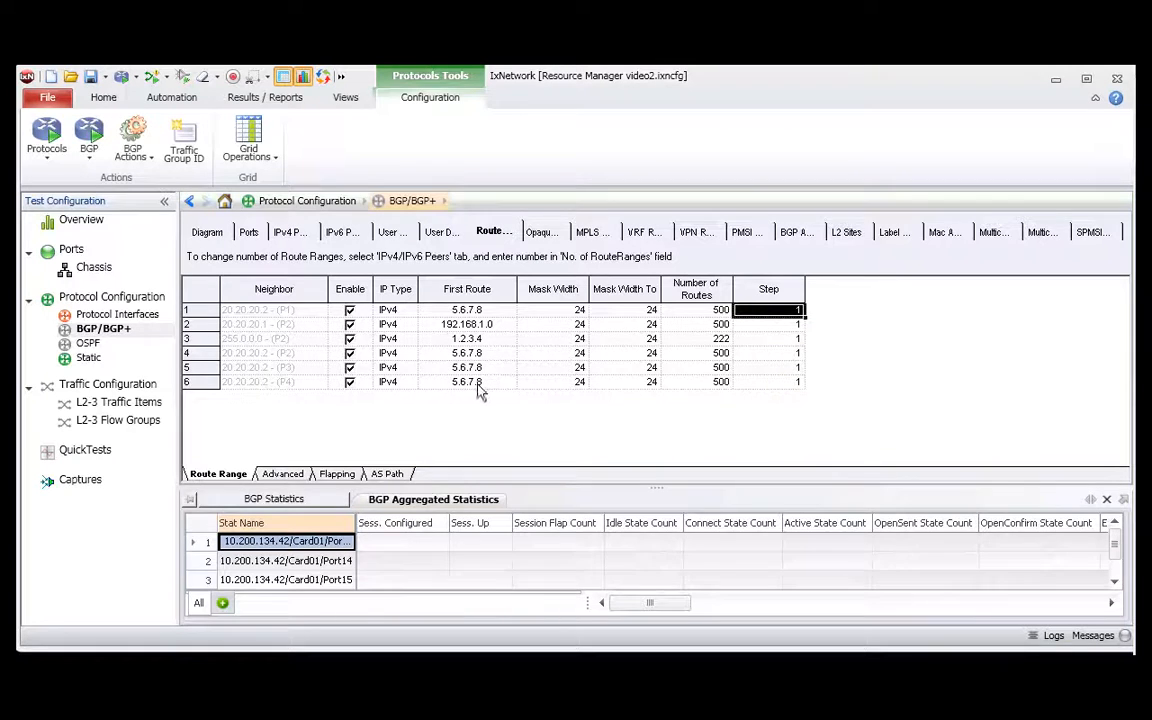
pyautogui.click(247, 233)
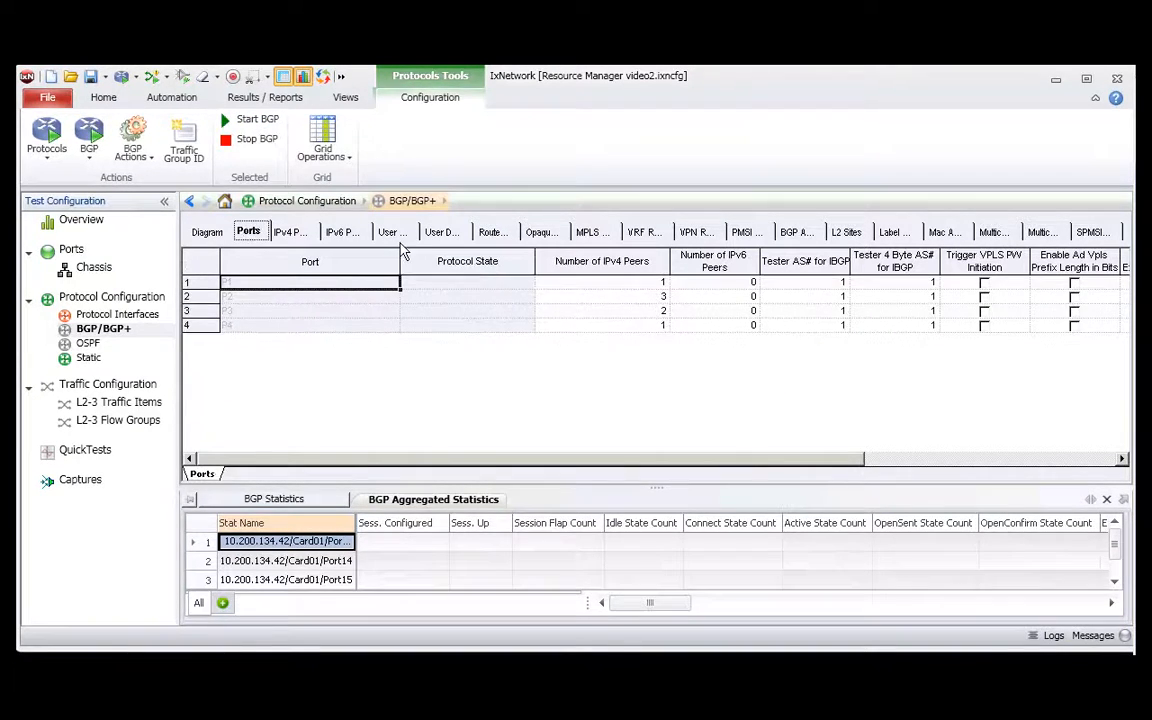
pyautogui.click(291, 232)
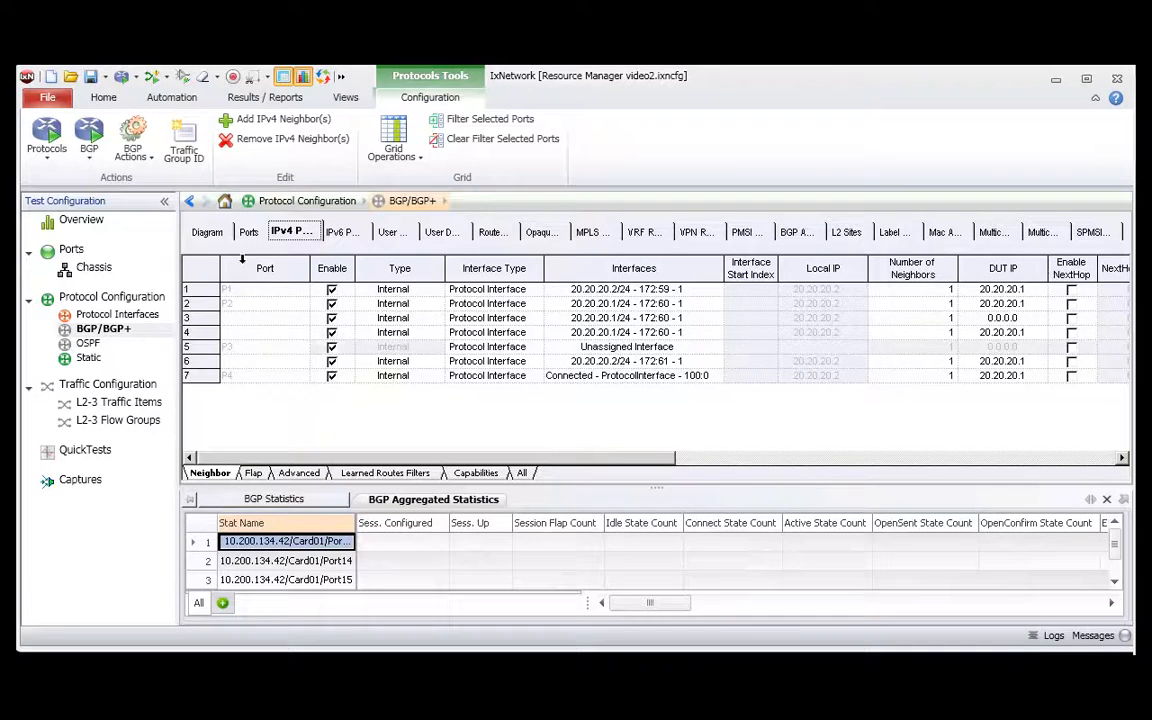
# Review the routing protocols enabled per port and the L2-3 flow groups of the traffic items
pyautogui.click(97, 297)
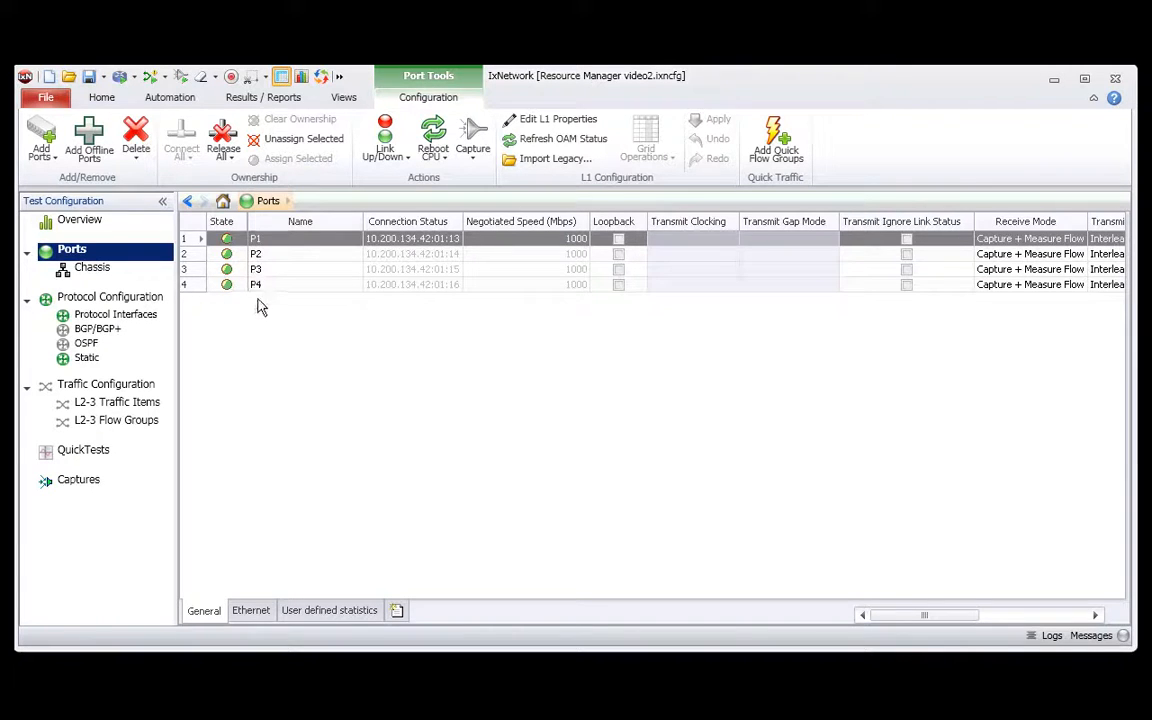
pyautogui.click(105, 300)
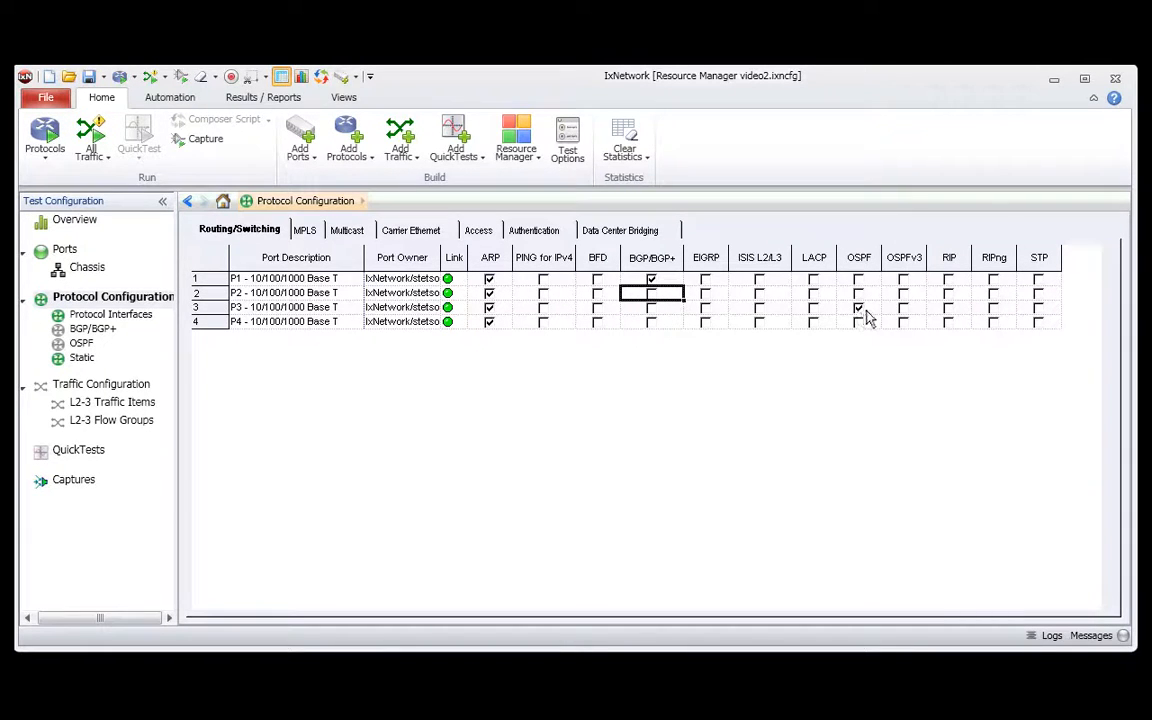
pyautogui.click(110, 424)
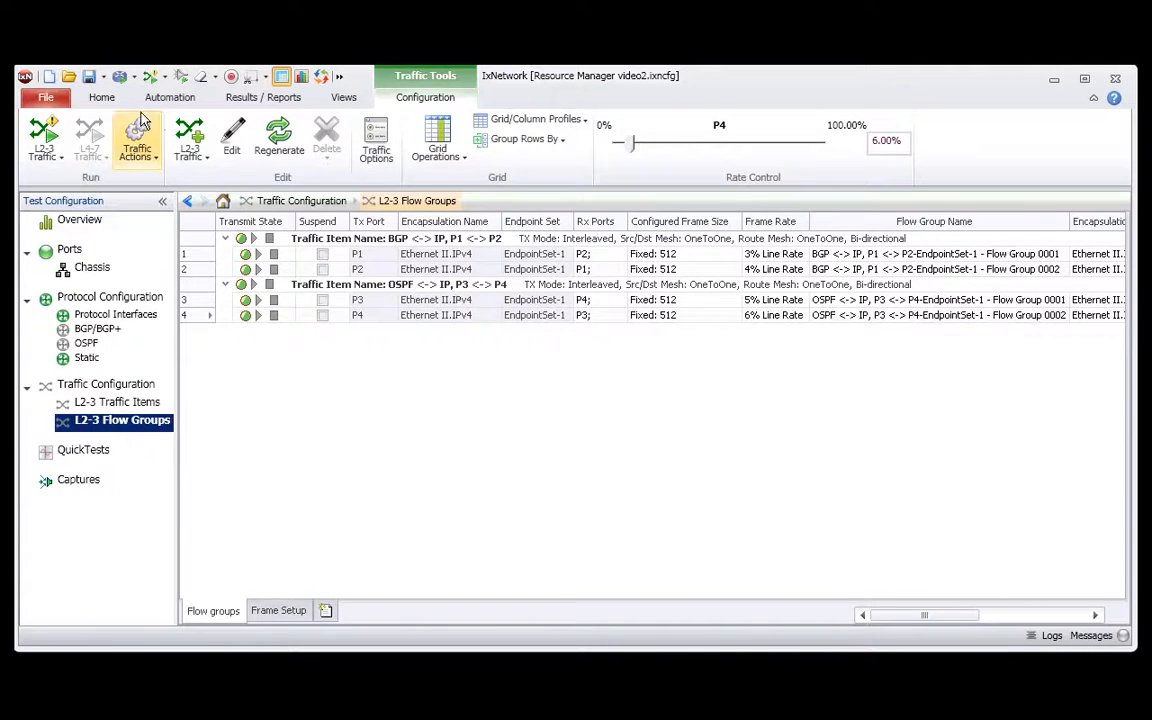
# Save the OSPF <-> IP, P3 <-> P4 traffic item as a Traffic resource, checking the associated per-port protocols
pyautogui.click(102, 98)
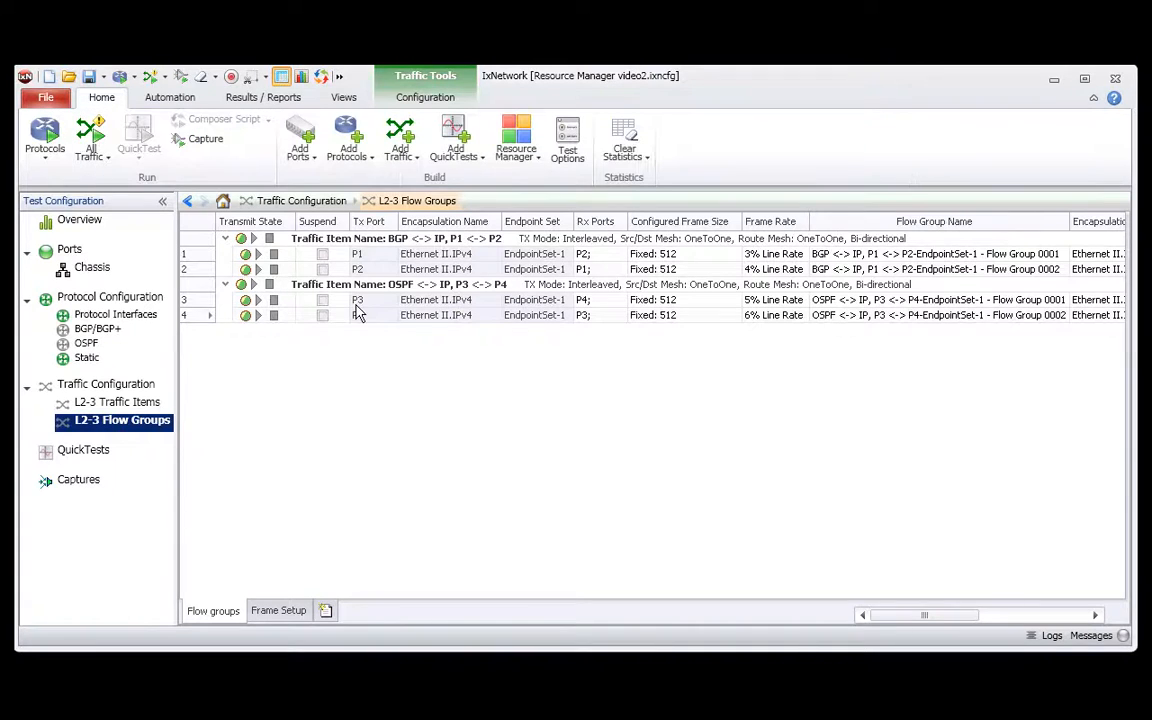
pyautogui.click(518, 152)
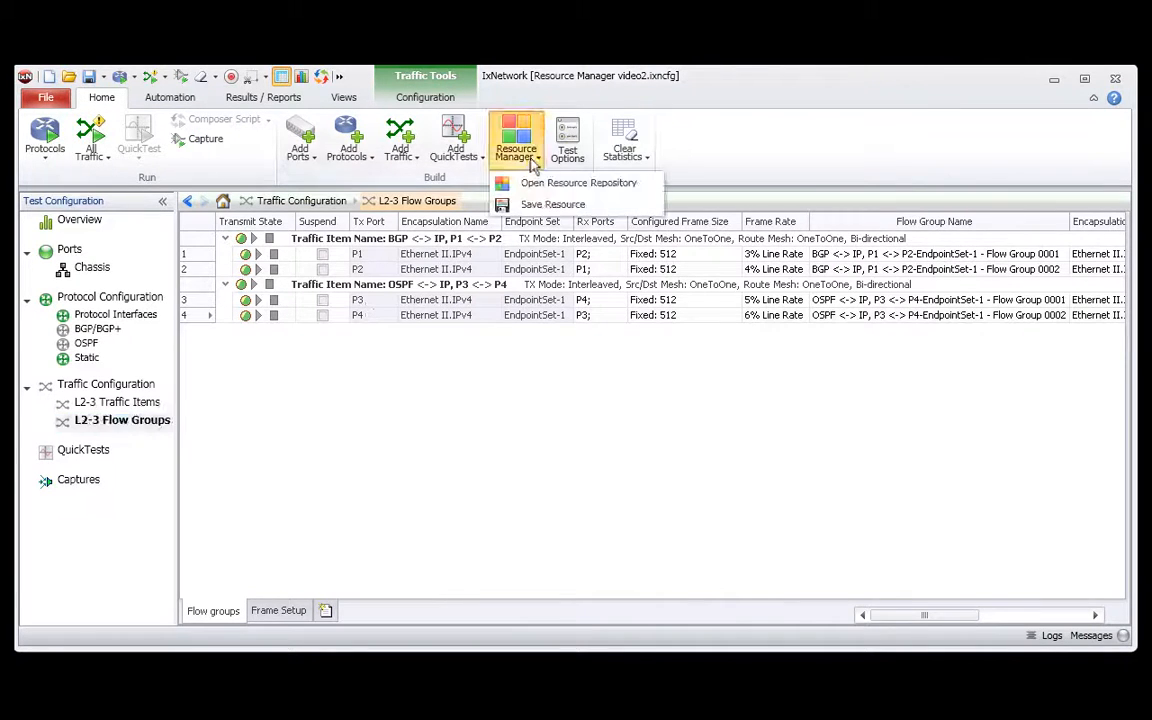
pyautogui.click(505, 203)
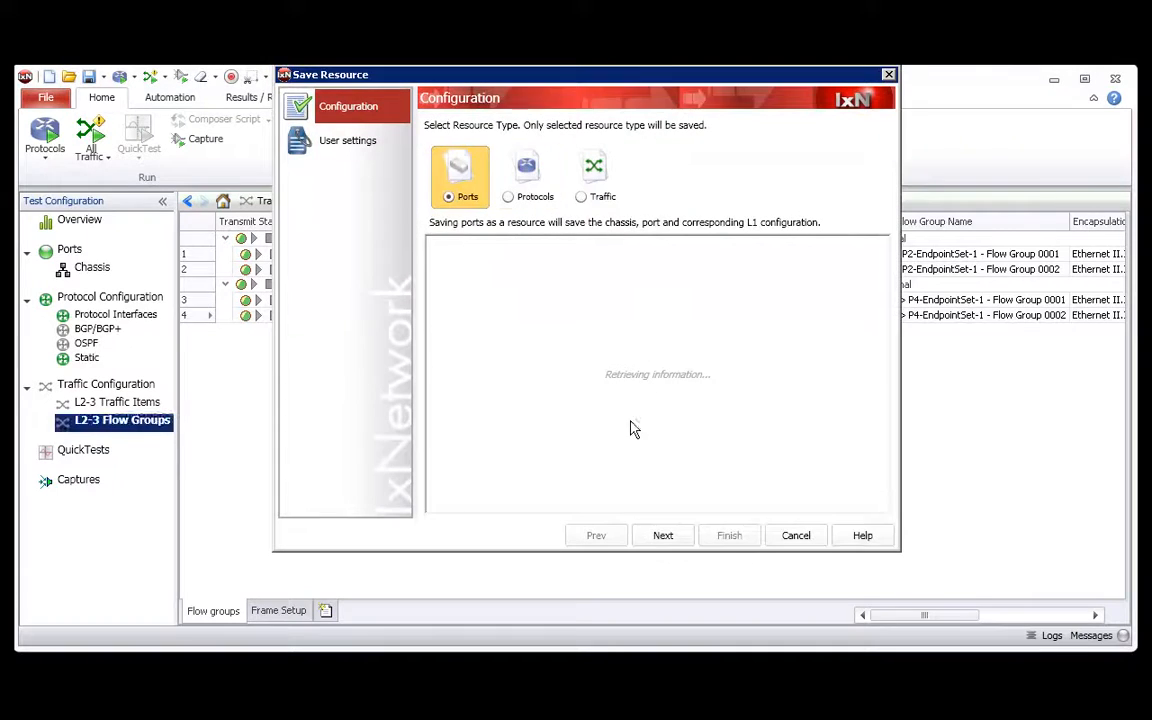
pyautogui.click(596, 186)
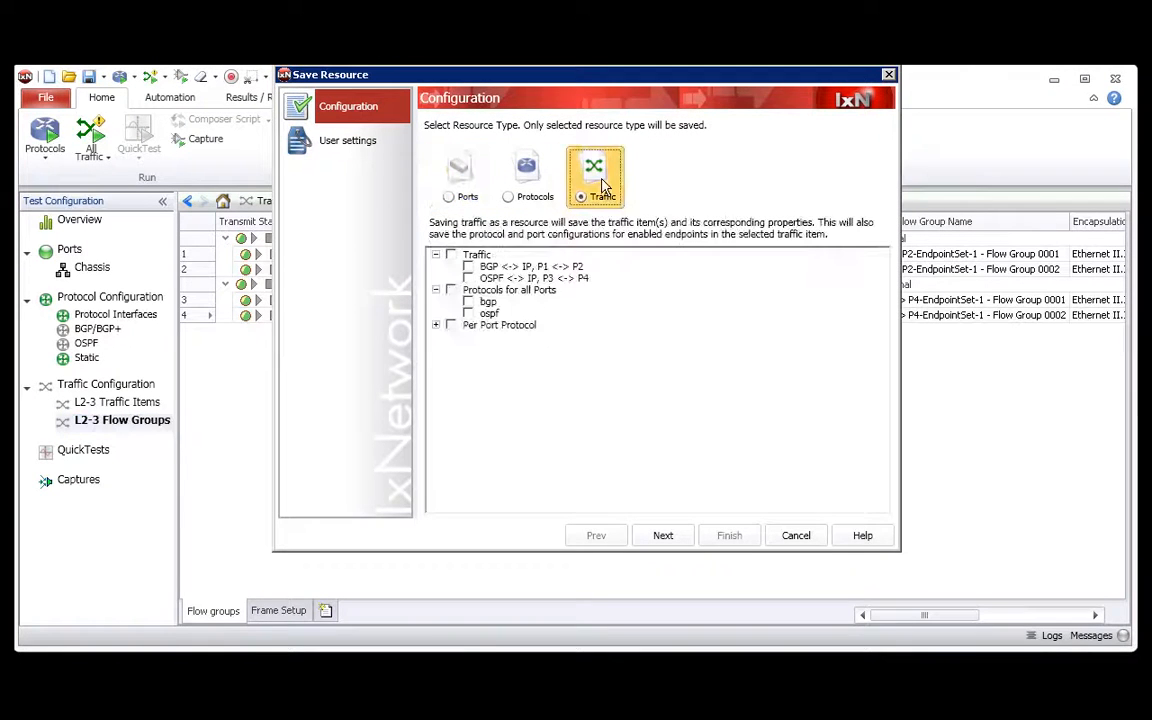
pyautogui.click(468, 278)
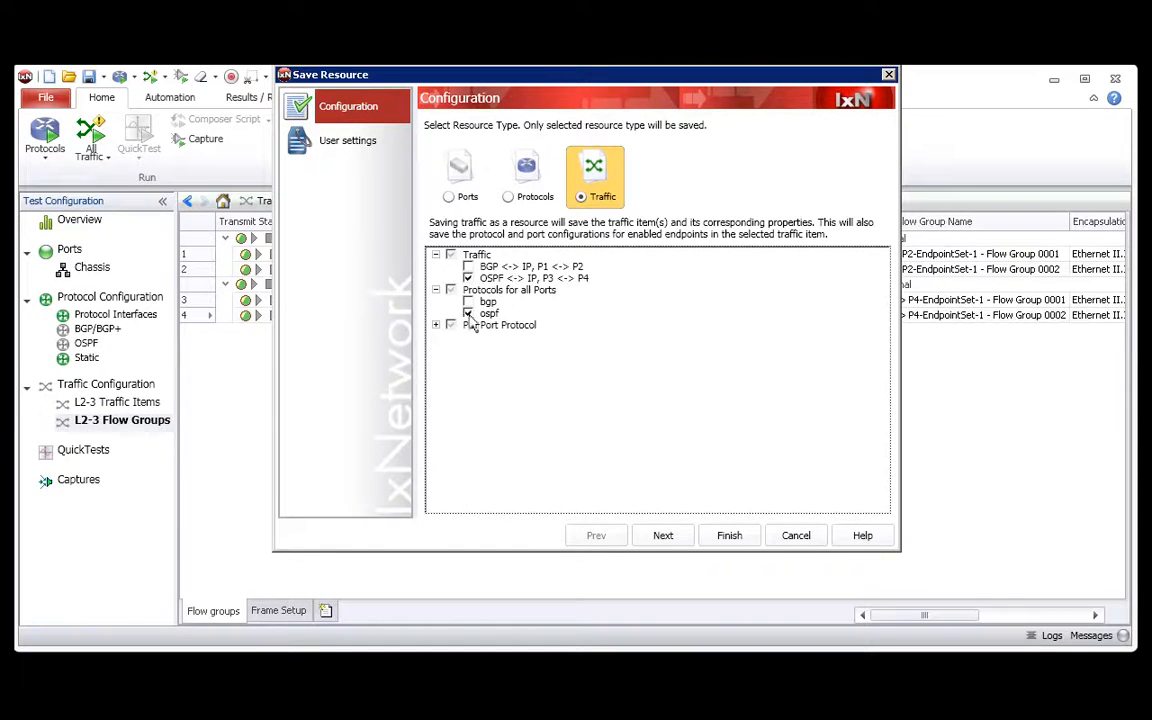
pyautogui.click(436, 326)
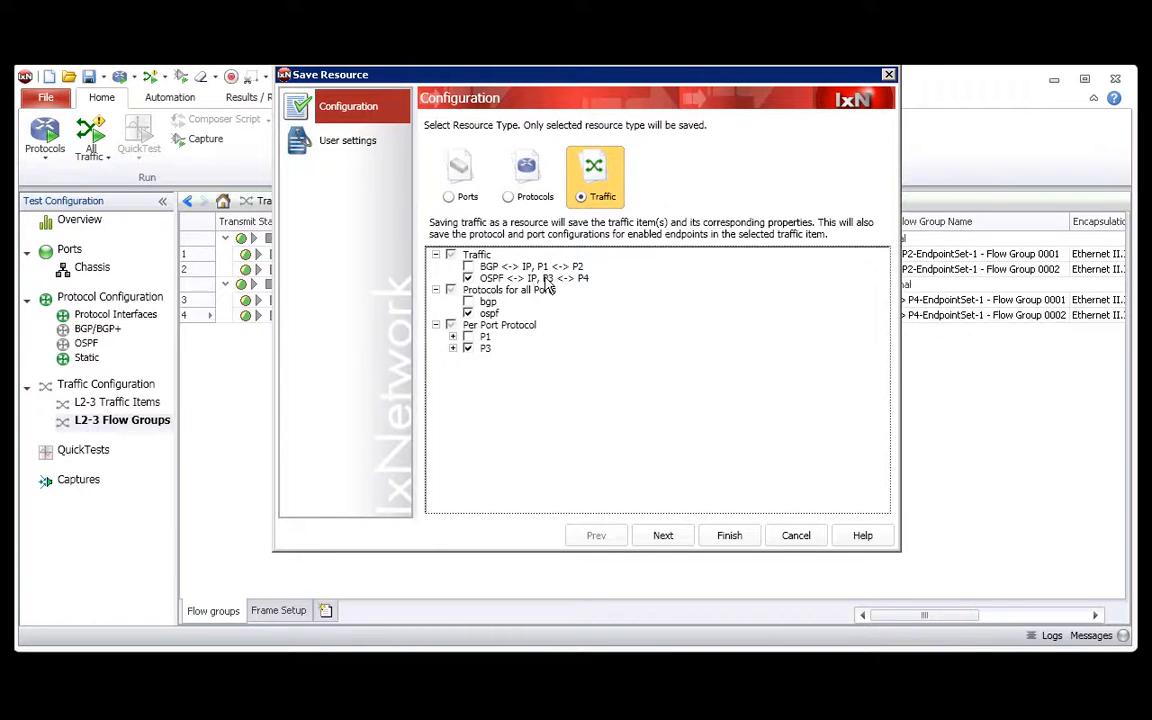
pyautogui.click(730, 537)
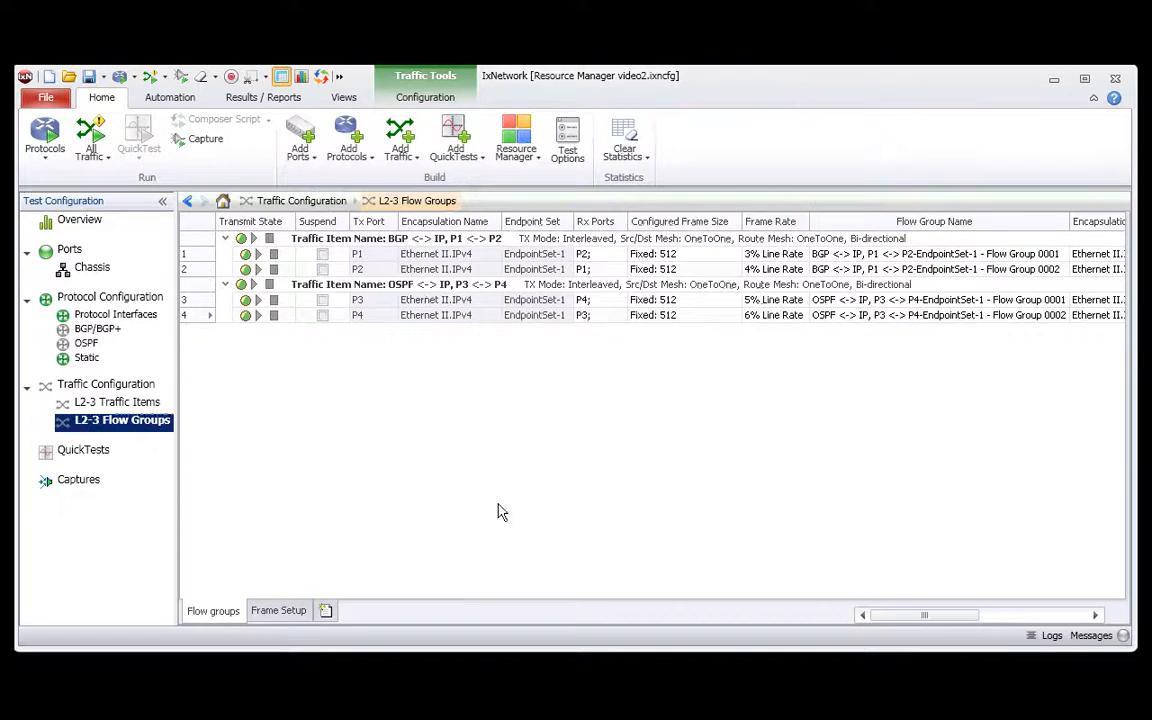
# Add Port 07 and Port 08 of Card 01 on chassis 10.200.134.42 to the configuration
pyautogui.click(72, 249)
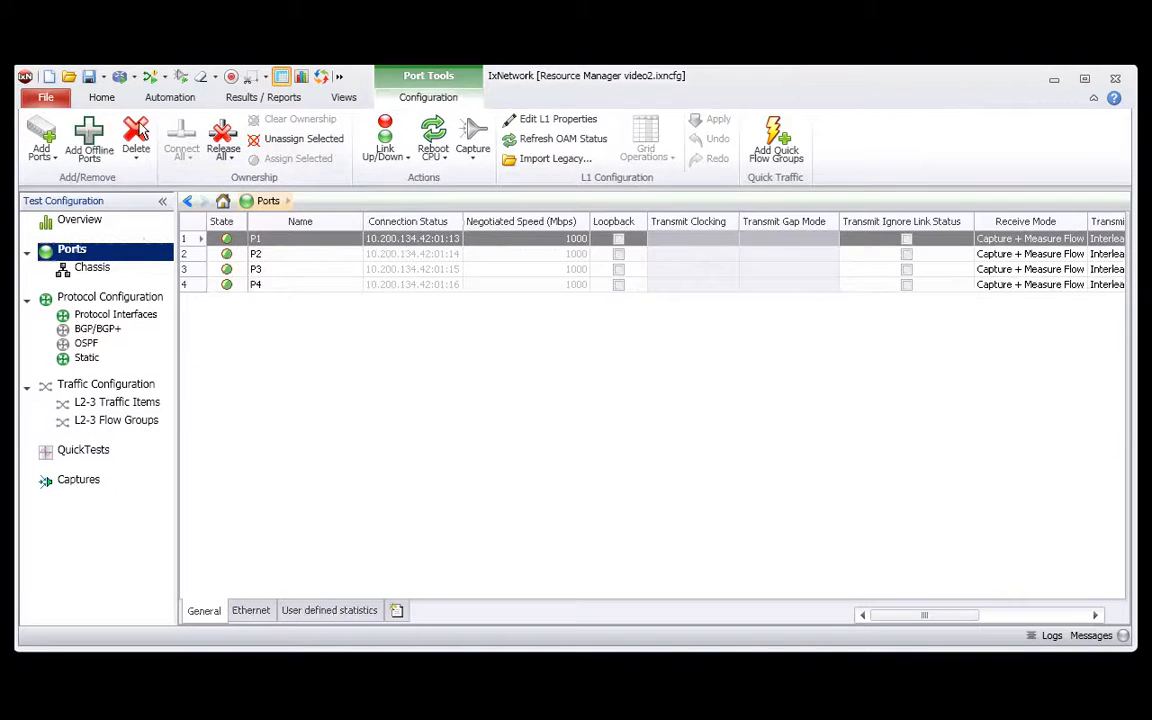
pyautogui.click(101, 97)
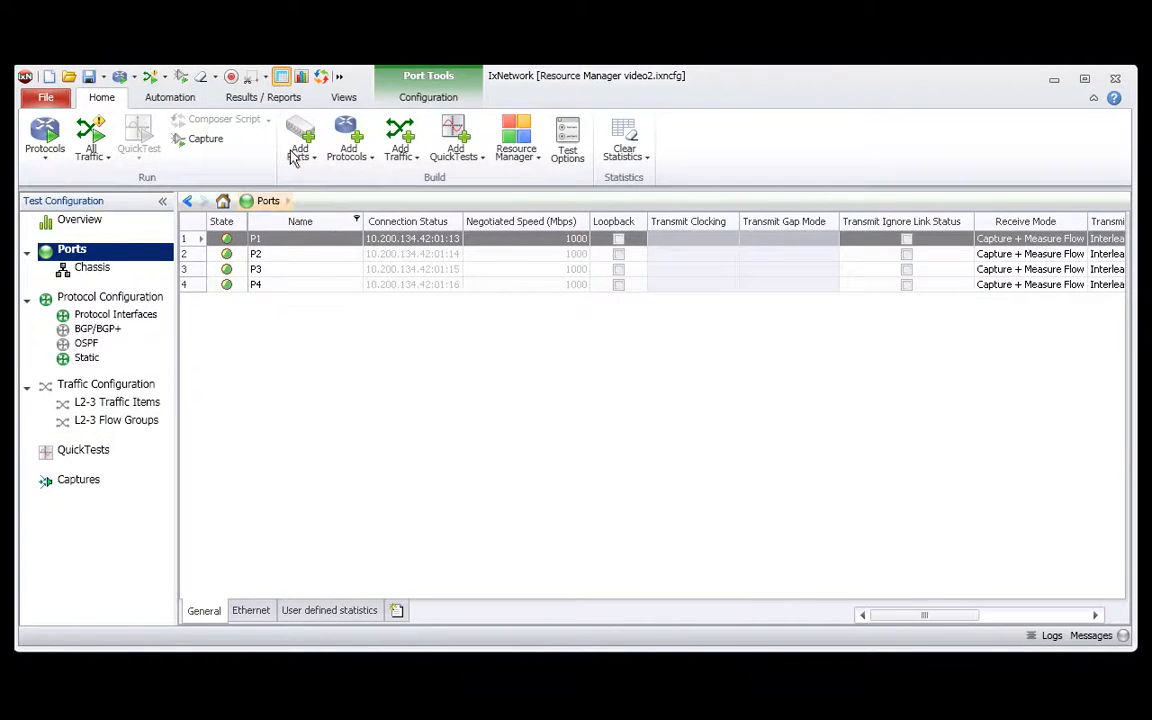
pyautogui.click(296, 156)
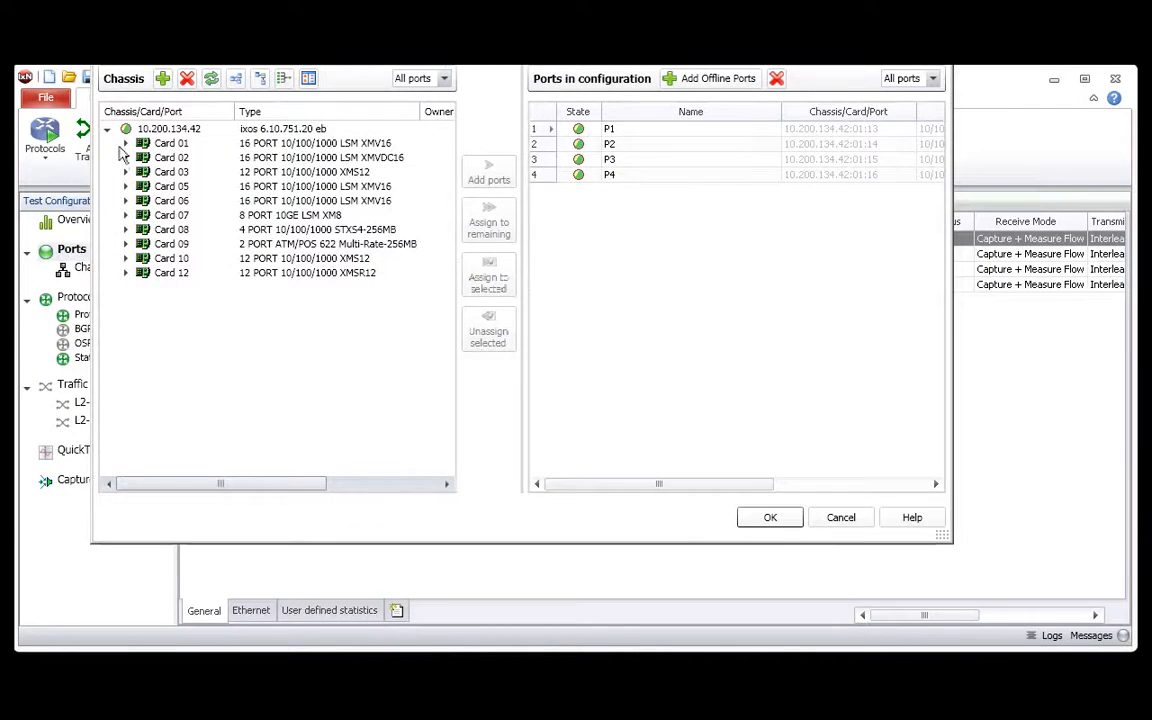
pyautogui.click(124, 143)
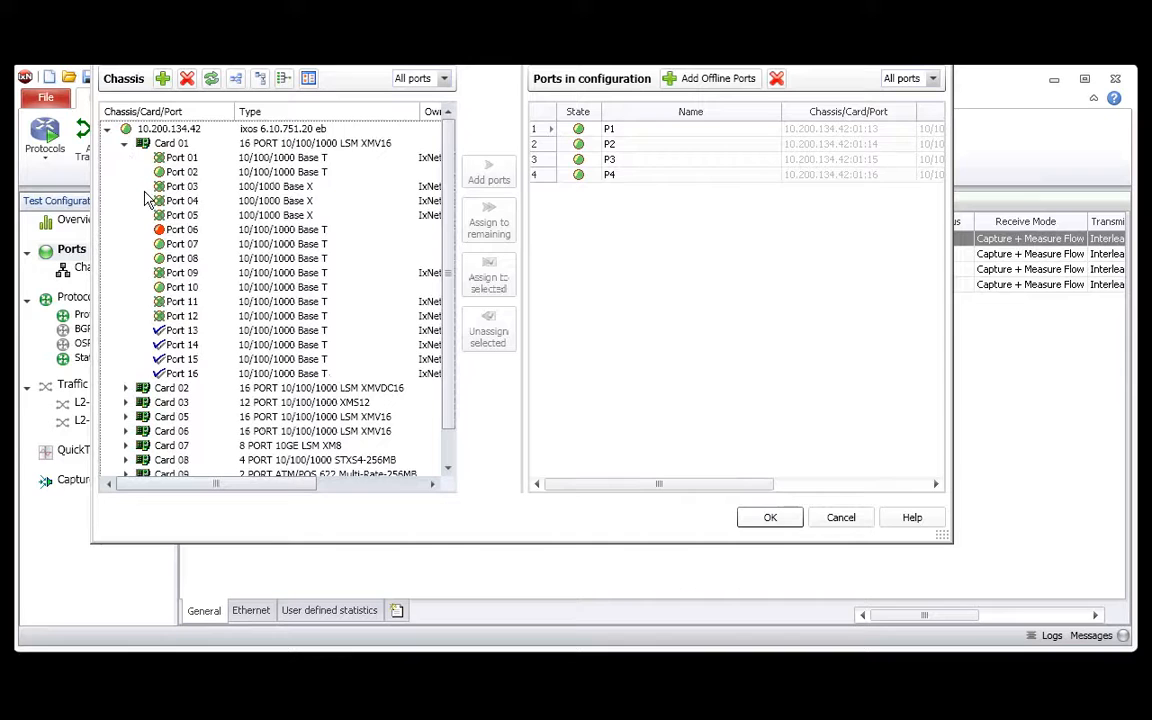
pyautogui.click(181, 245)
pyautogui.keyDown('shift'); pyautogui.click(180, 258); pyautogui.keyUp('shift')
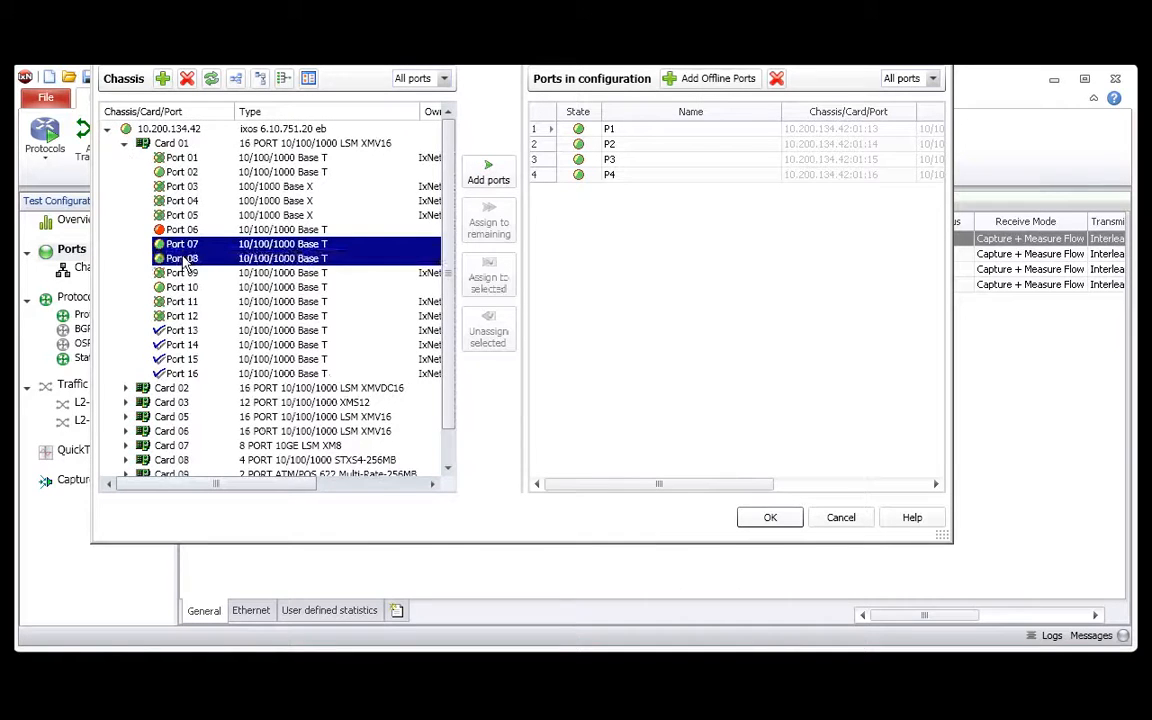
pyautogui.click(500, 185)
pyautogui.click(768, 517)
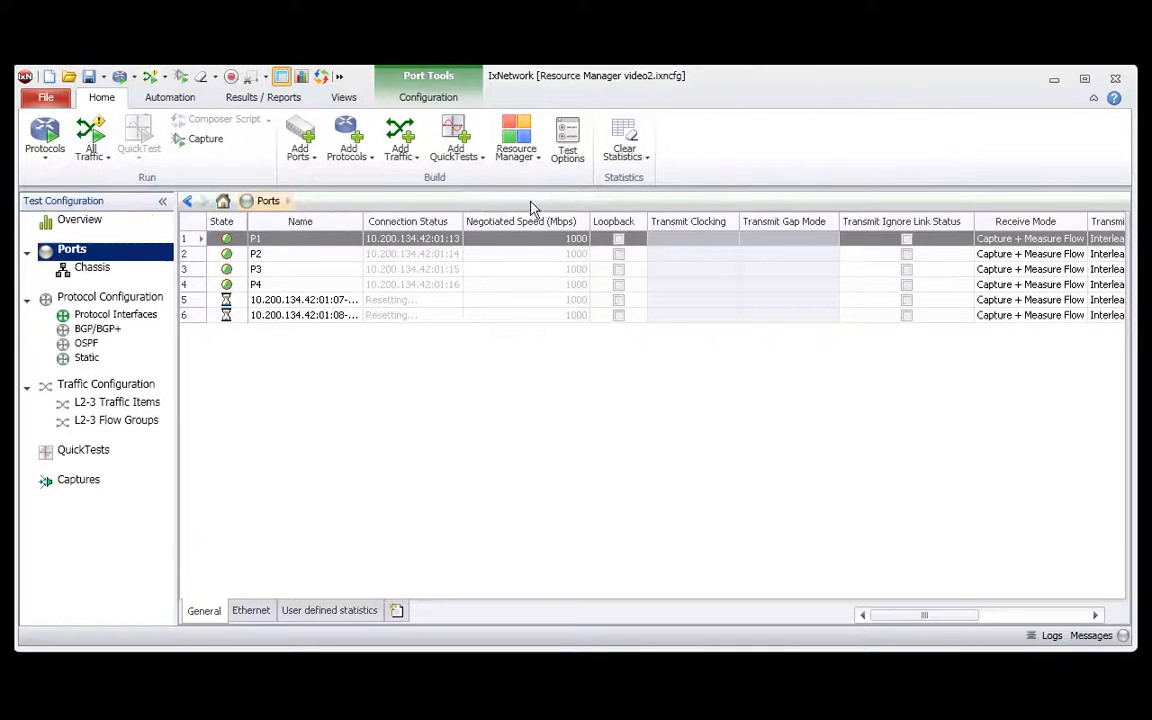
# Open the OSPF Traffic P3-P4 resource for loading with manual mapping and map its P3 onto port 10.200.134.42:01:07-Ethernet
pyautogui.click(408, 158)
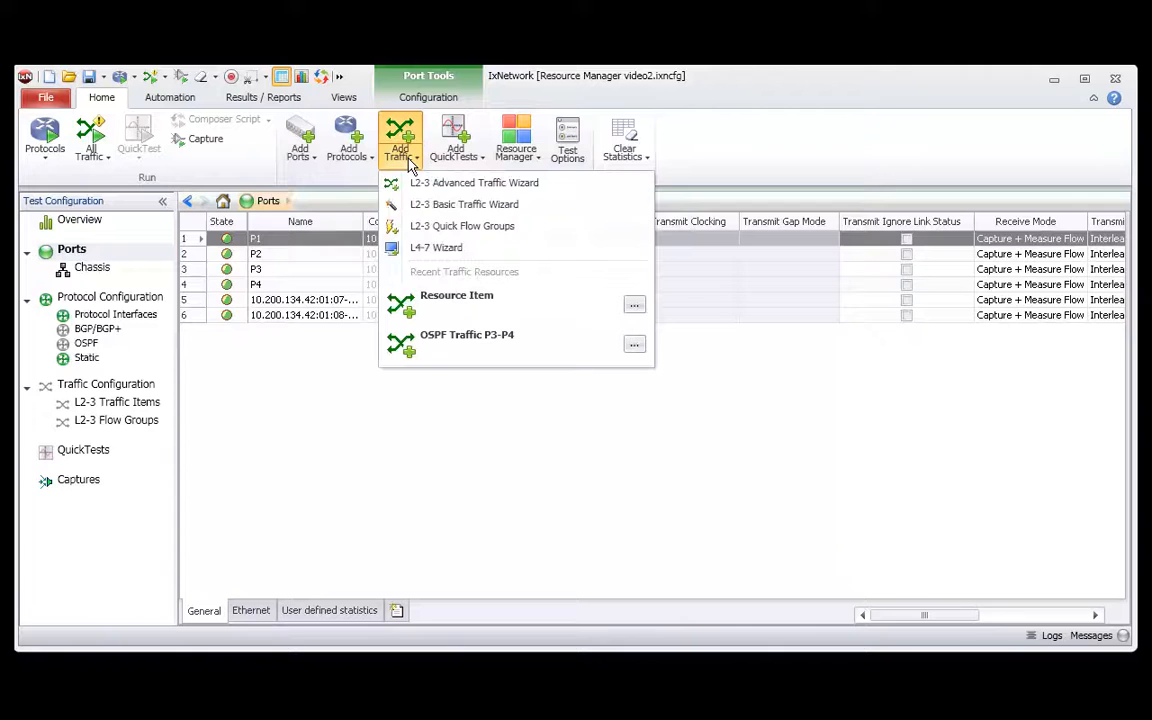
pyautogui.click(473, 340)
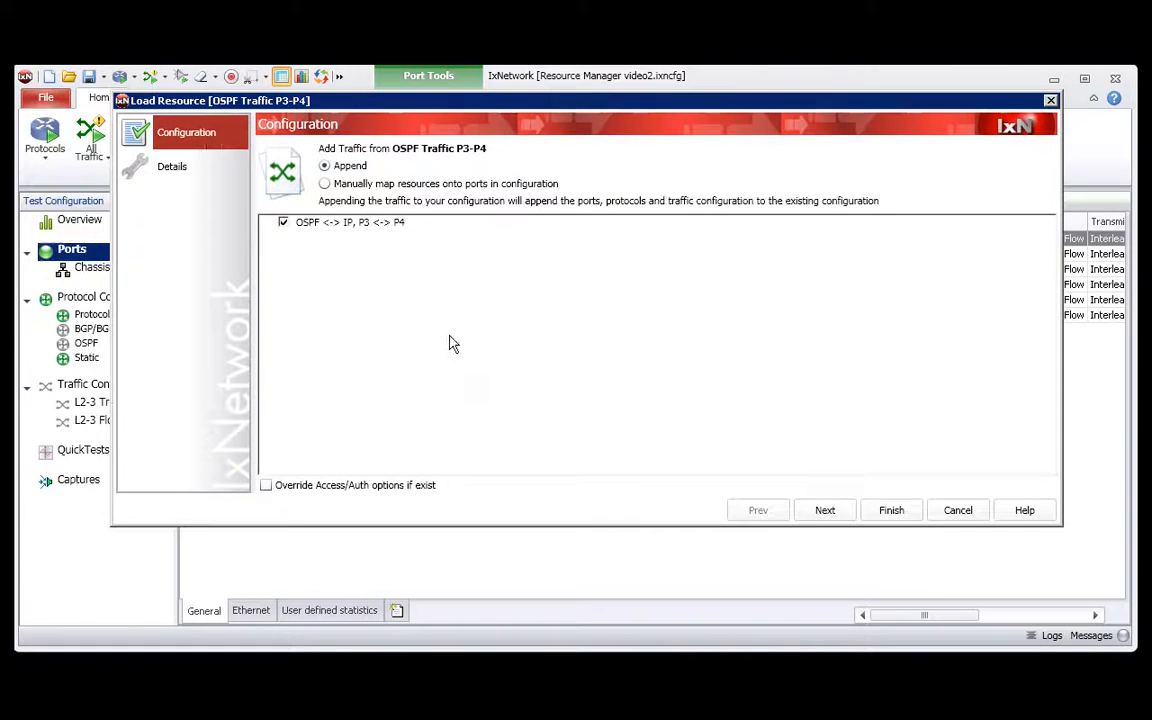
pyautogui.click(324, 184)
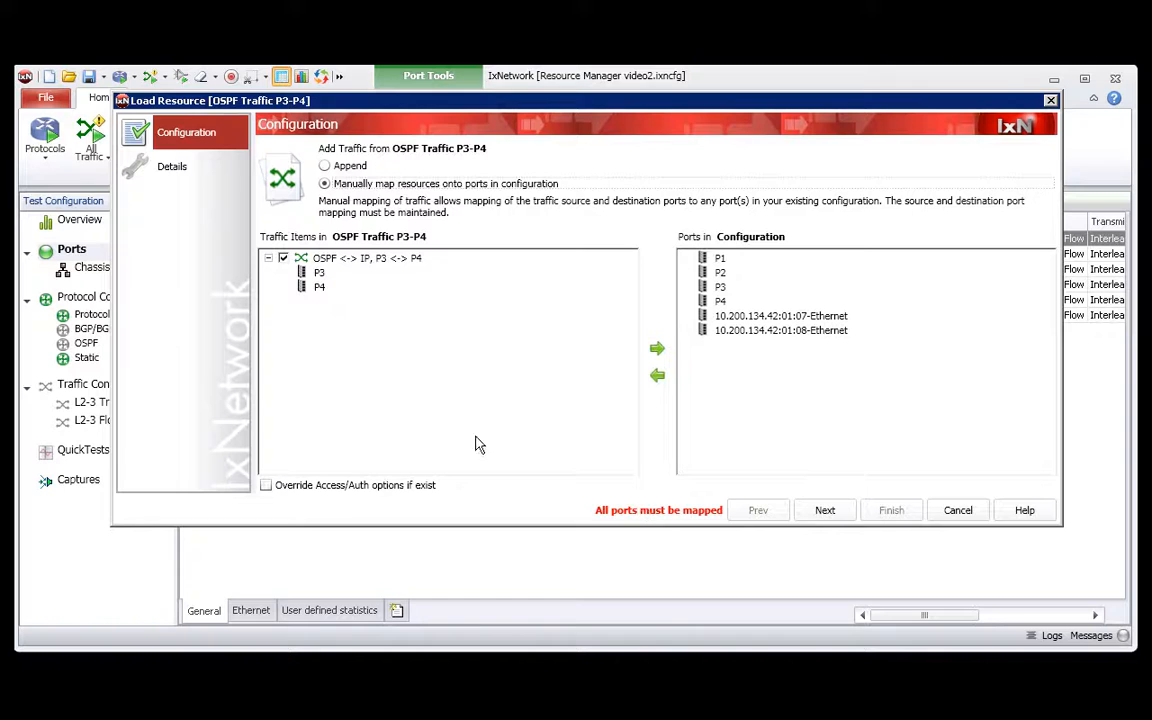
pyautogui.click(316, 273)
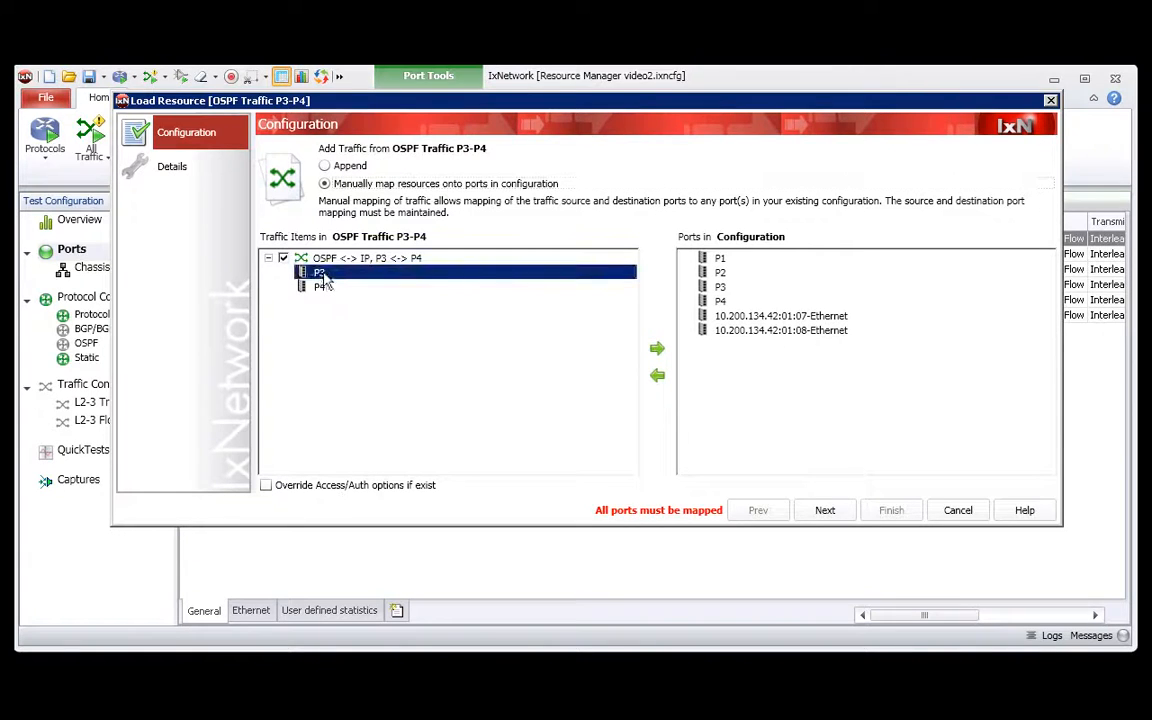
pyautogui.click(750, 317)
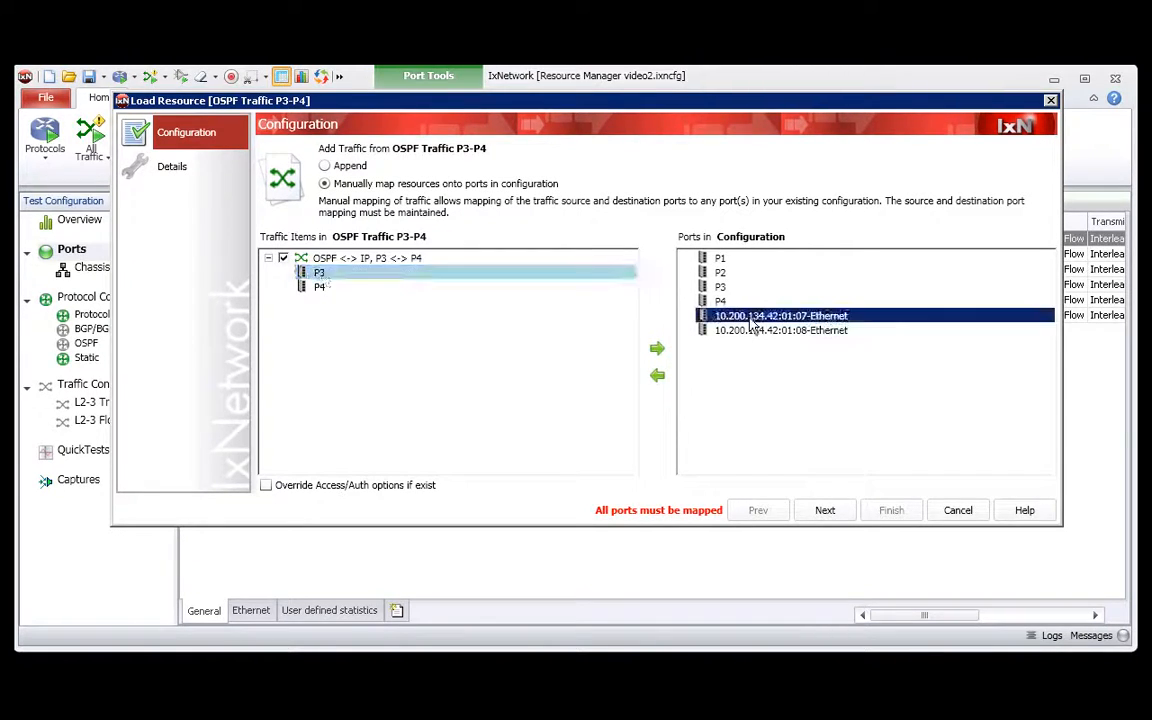
pyautogui.click(657, 350)
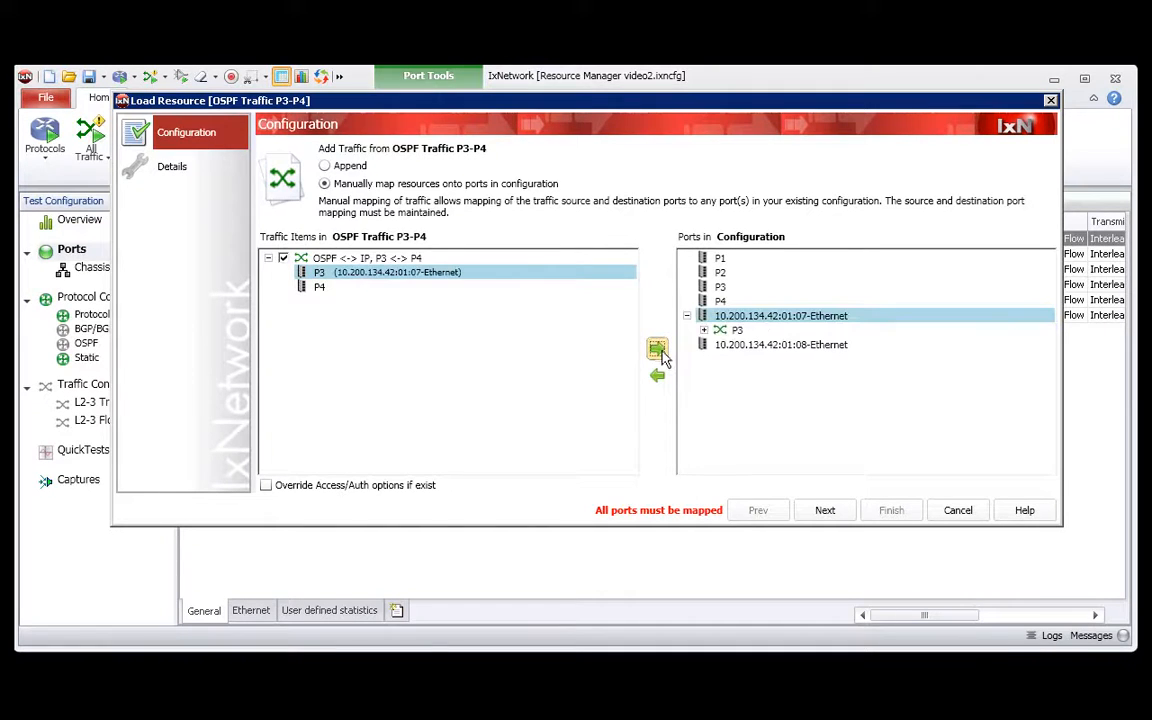
# Map P4 of the OSPF Traffic P3-P4 resource onto port 10.200.134.42:01:08-Ethernet
pyautogui.click(322, 289)
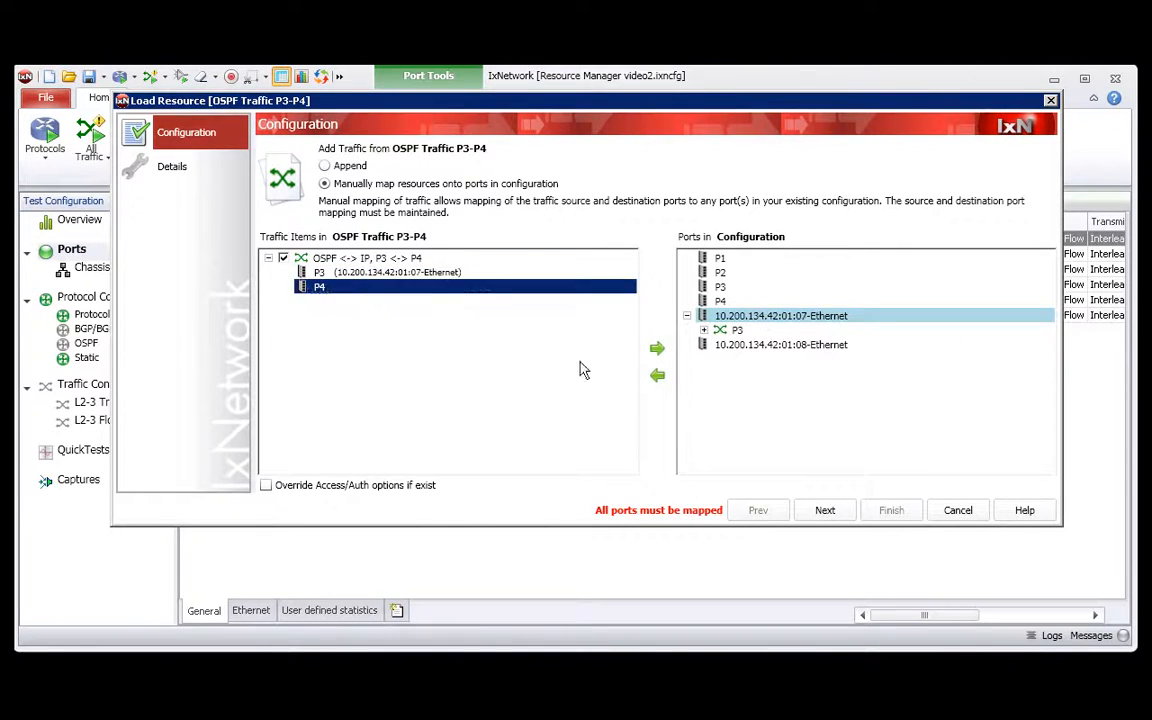
pyautogui.keyDown('ctrl'); pyautogui.click(748, 346); pyautogui.keyUp('ctrl')
pyautogui.click(760, 302)
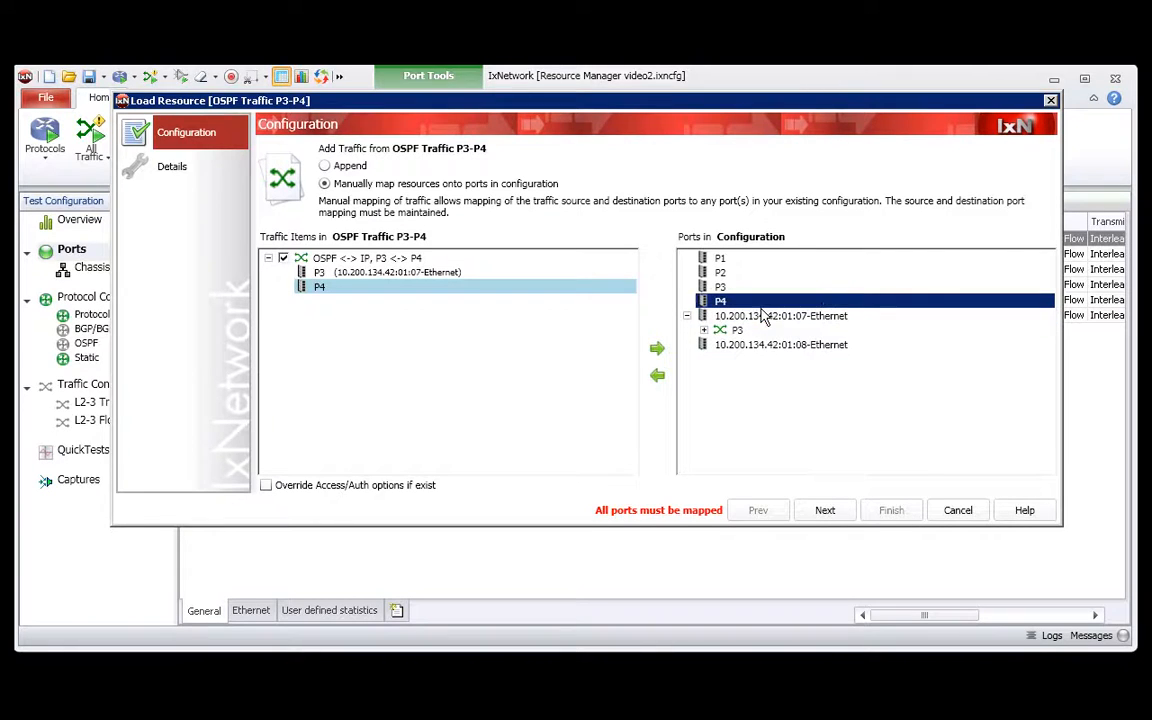
pyautogui.click(745, 345)
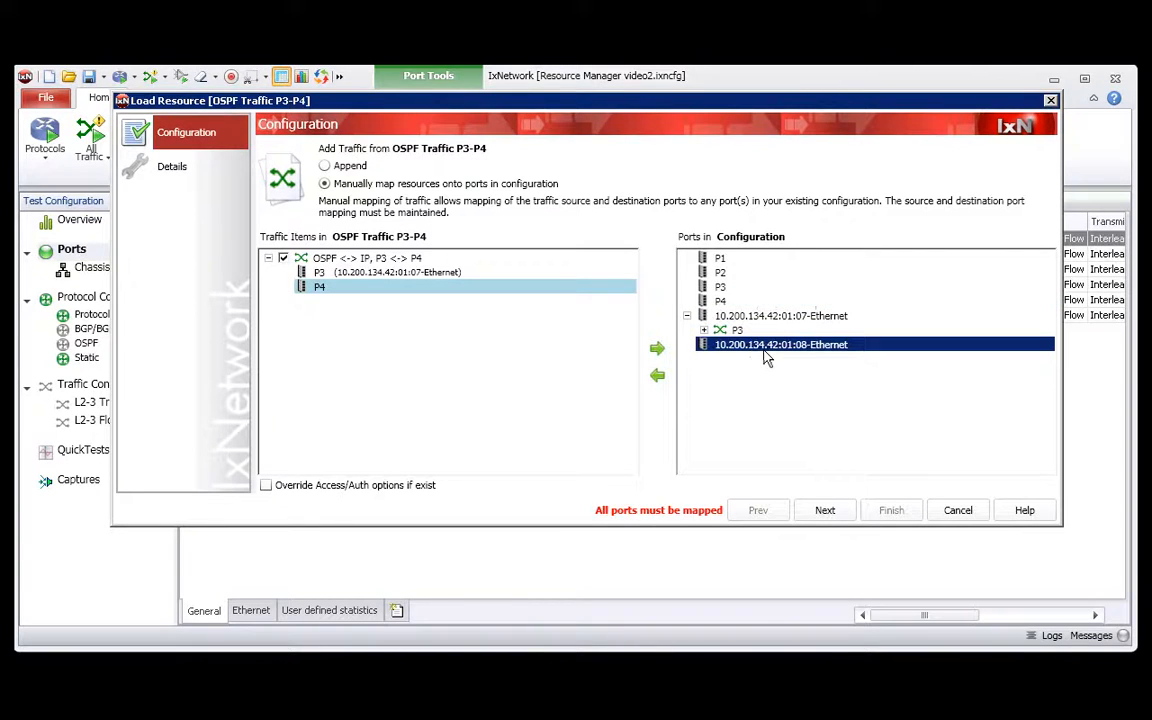
pyautogui.click(658, 351)
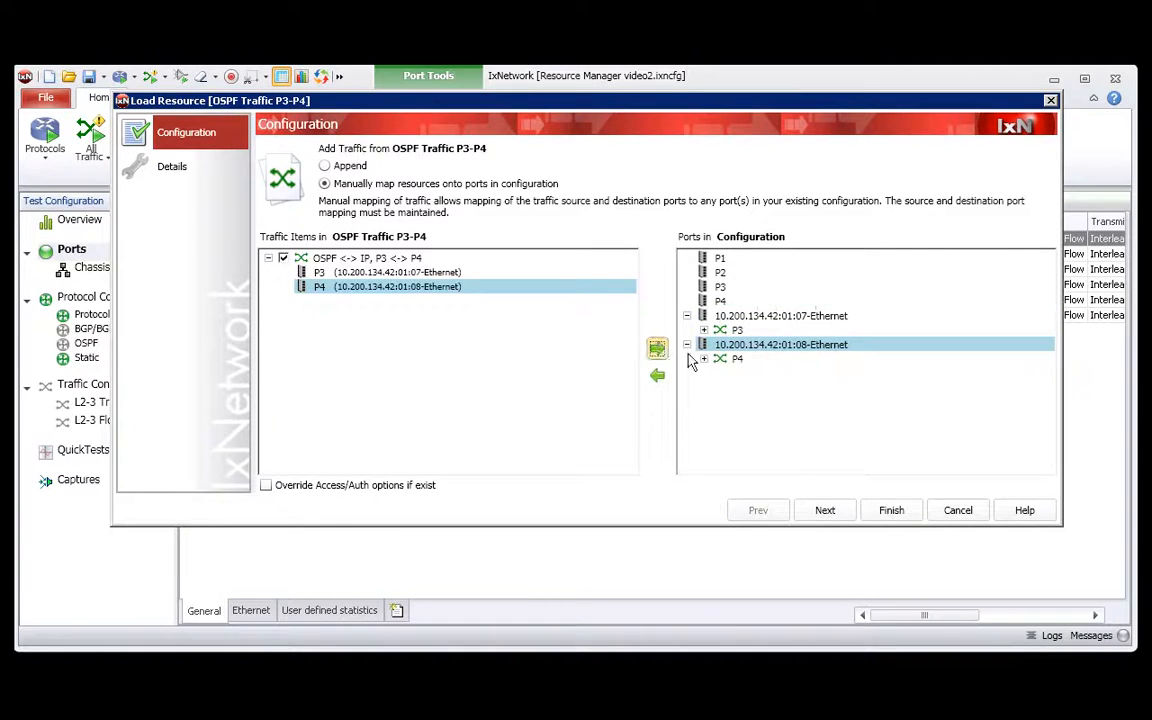
# Try remapping the resource's P3 onto configuration port P1
pyautogui.click(429, 273)
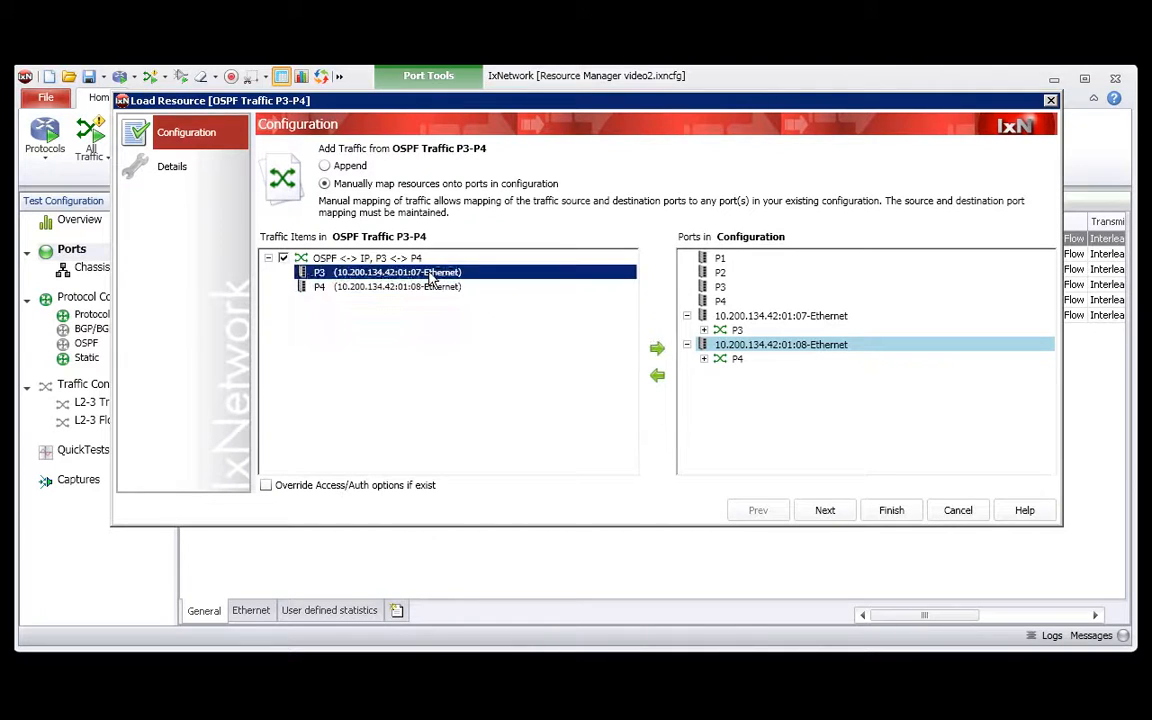
pyautogui.click(718, 262)
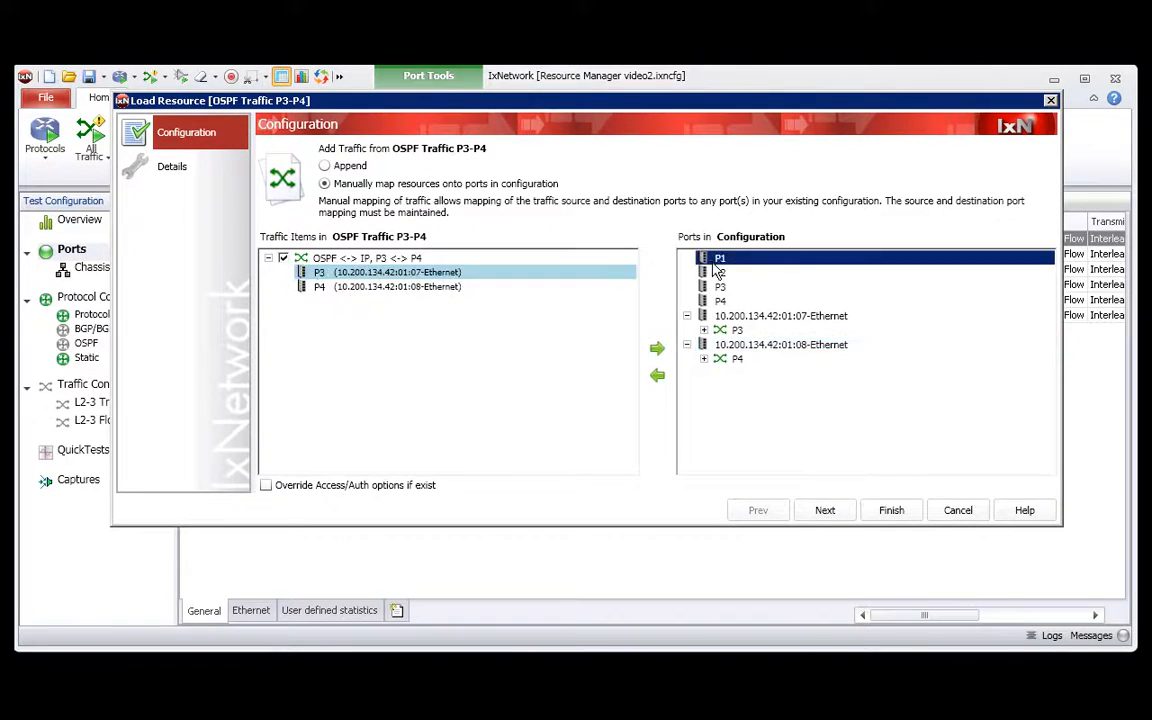
pyautogui.click(657, 348)
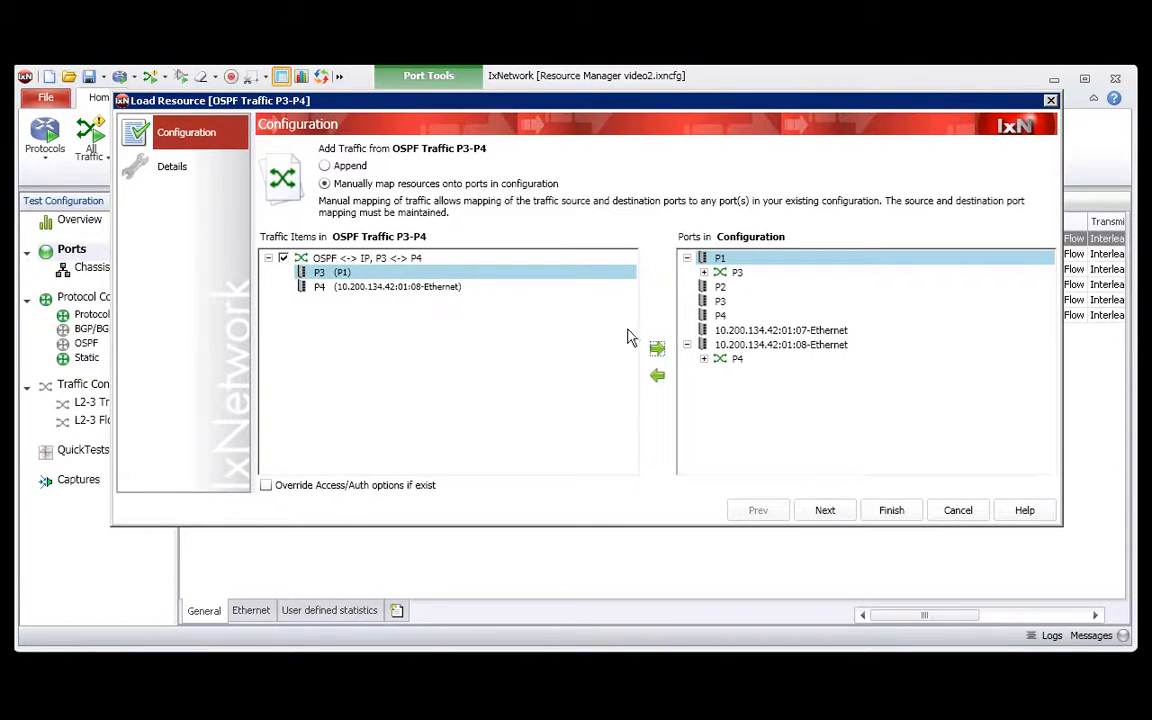
# Map the resource's P3 back onto port 10.200.134.42:01:07-Ethernet and finish loading the resource
pyautogui.click(720, 331)
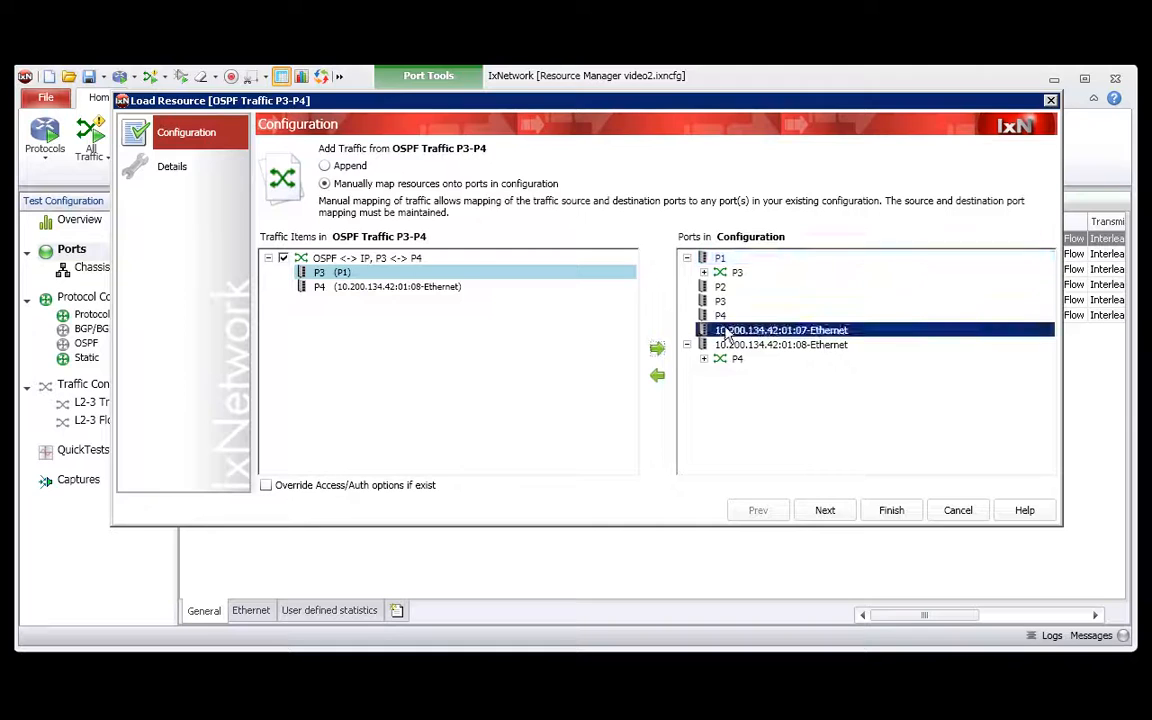
pyautogui.click(657, 348)
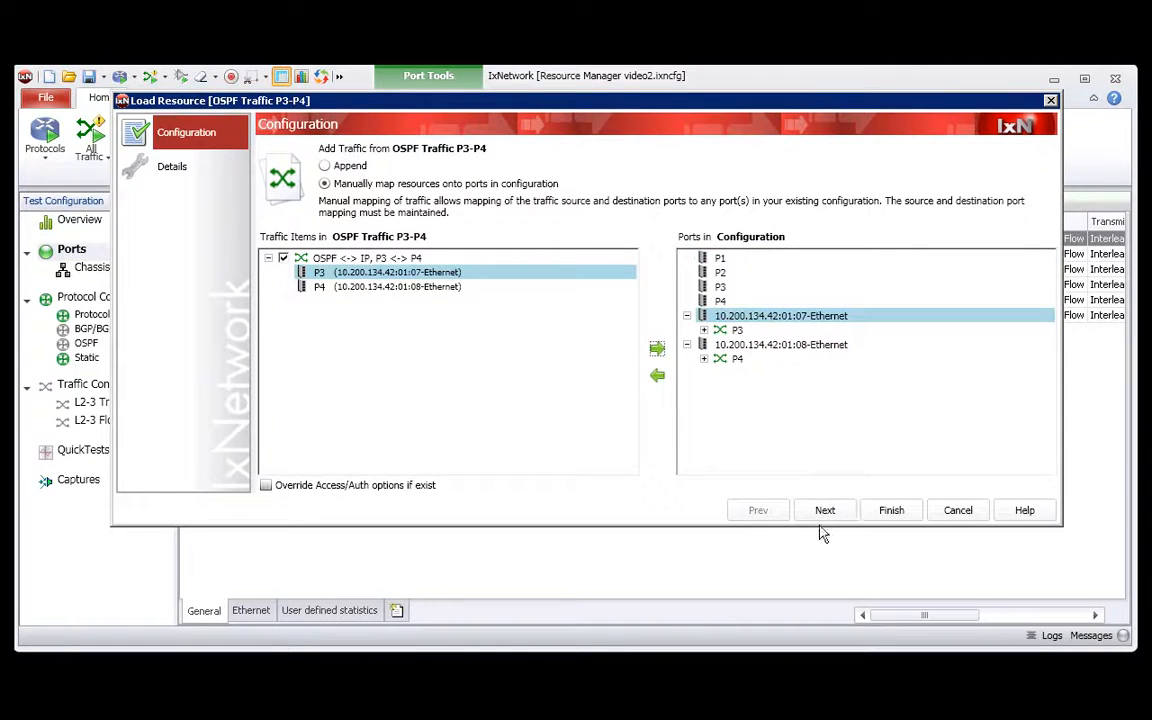
pyautogui.click(894, 516)
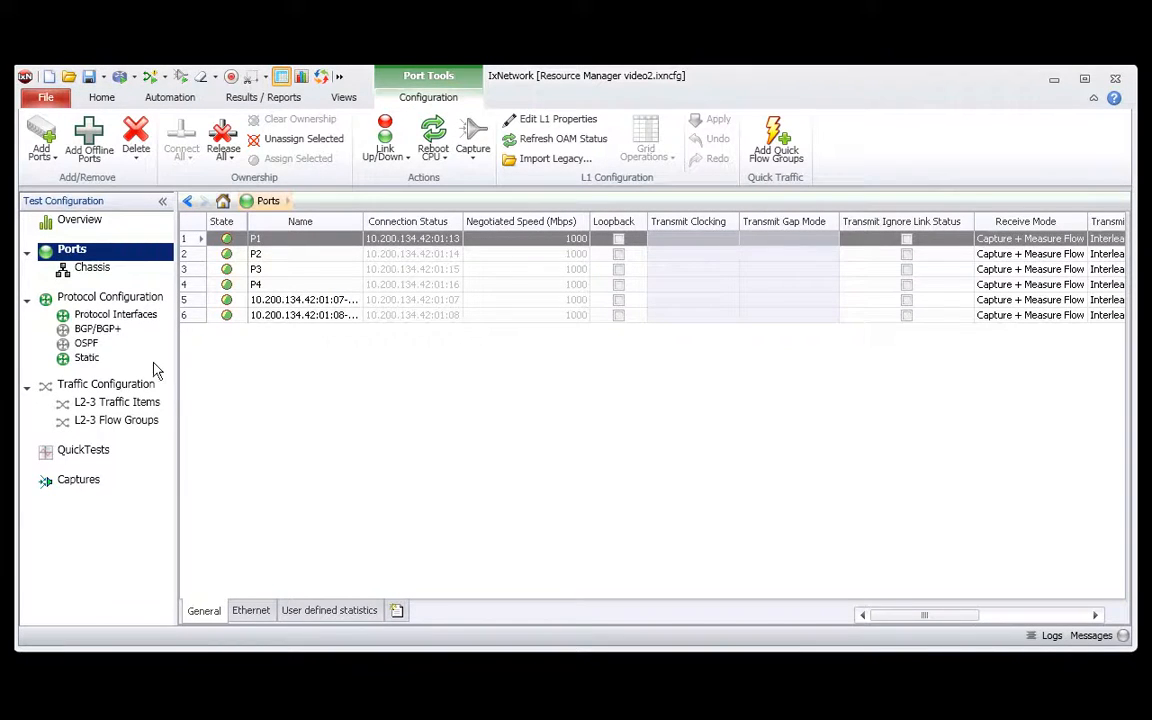
# Examine the per-port protocols, protocol interfaces, BGP ports, and the OSPF ports, routers, interfaces and route ranges of the loaded configuration
pyautogui.click(100, 297)
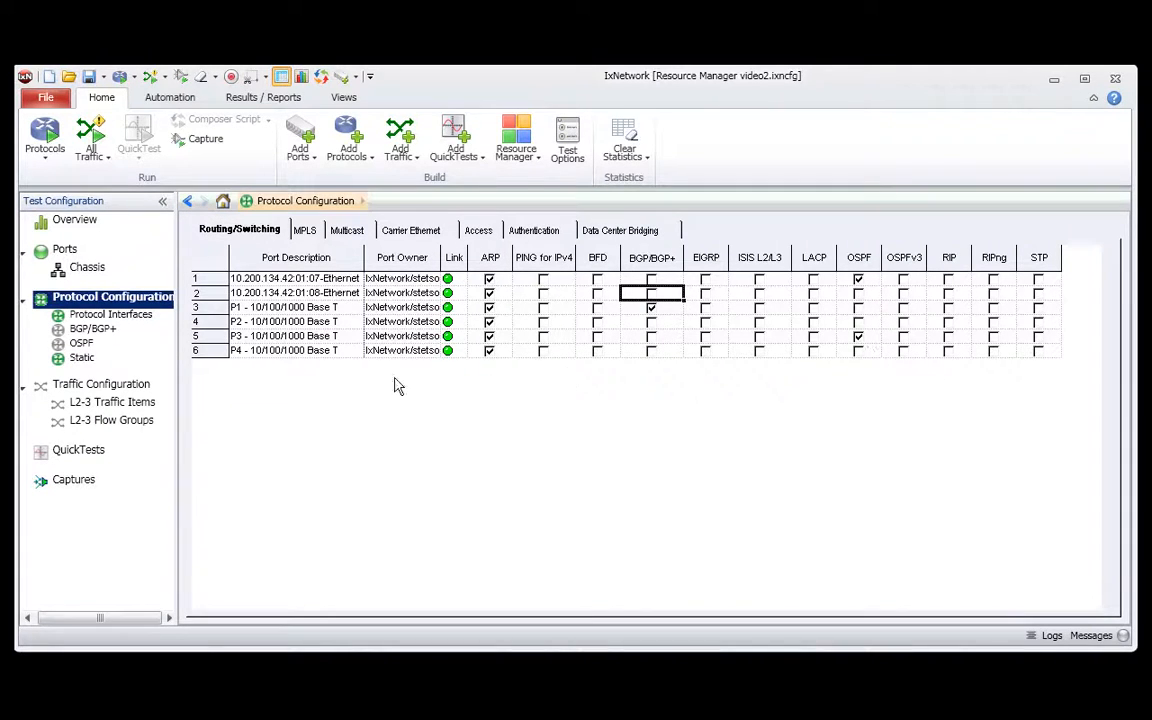
pyautogui.click(105, 316)
pyautogui.click(316, 324)
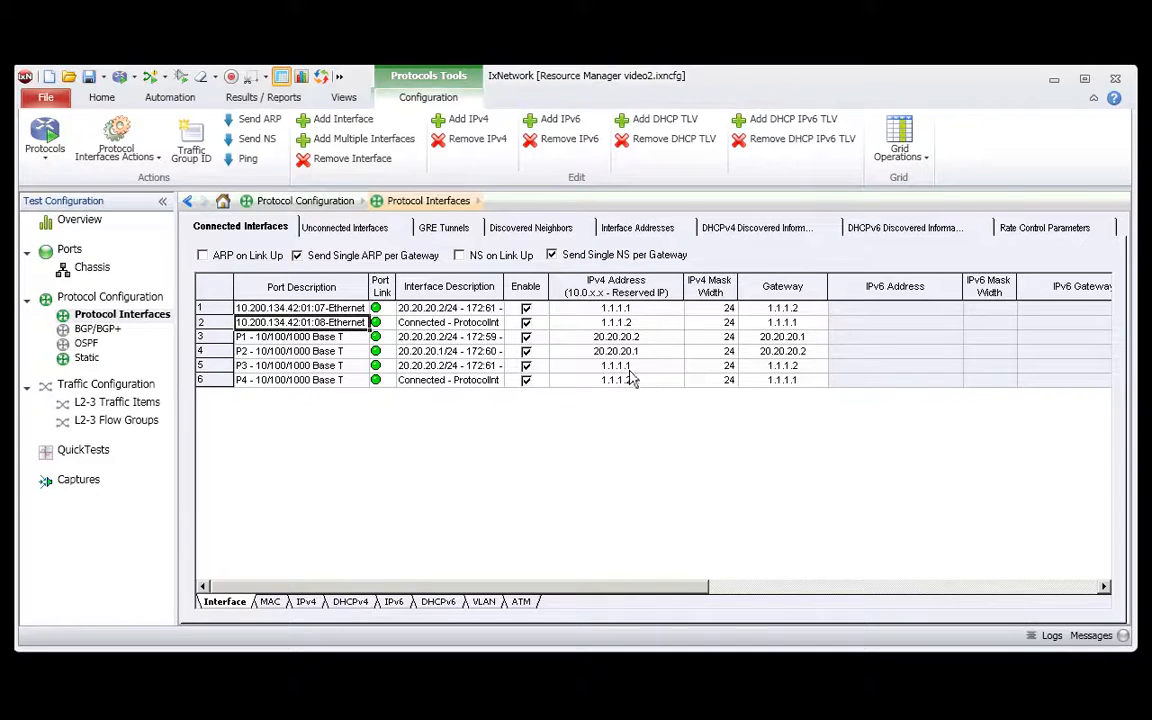
pyautogui.click(97, 329)
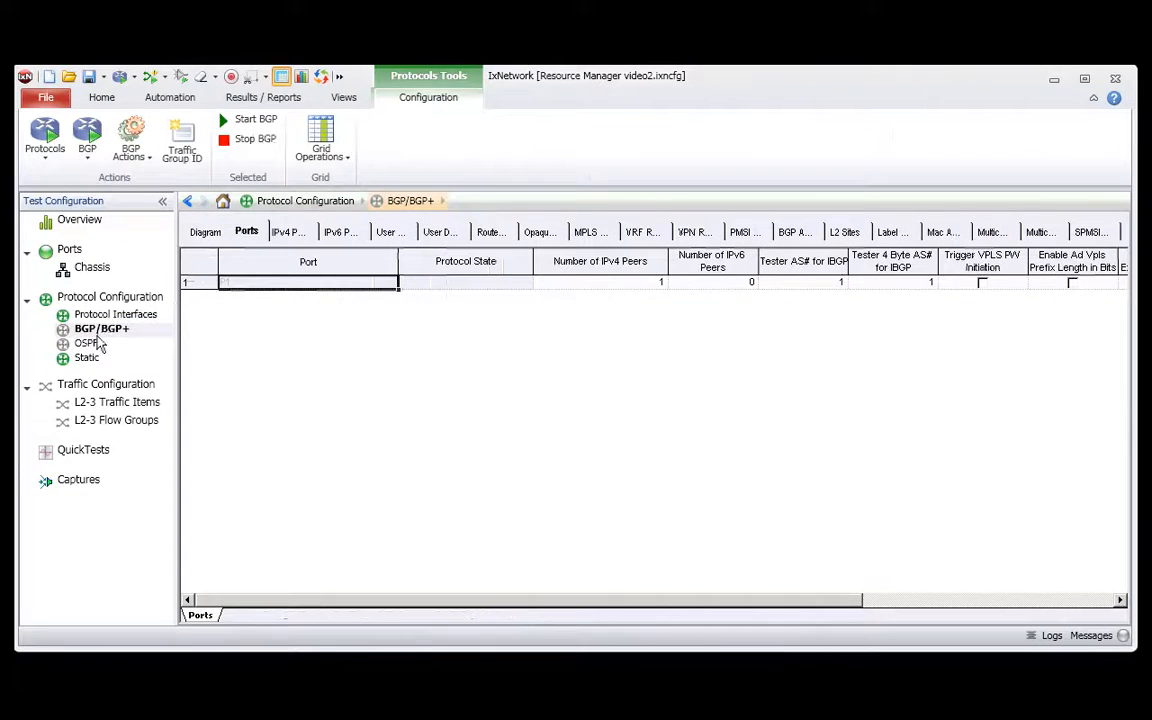
pyautogui.click(90, 344)
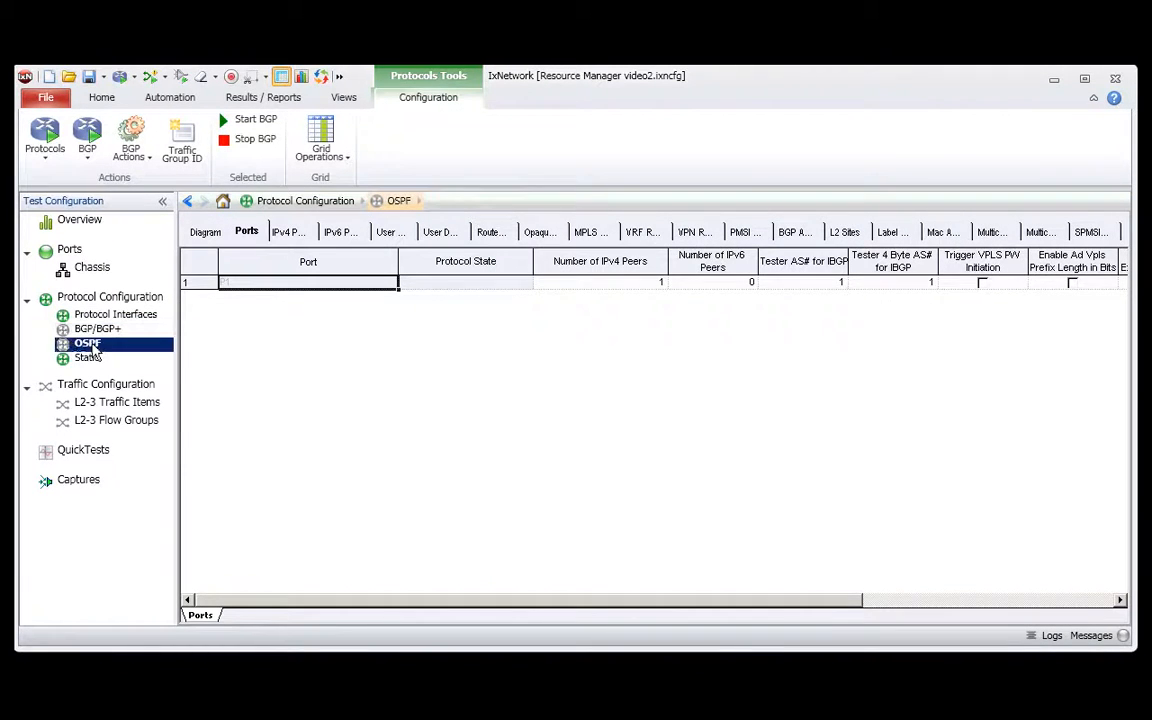
pyautogui.click(246, 234)
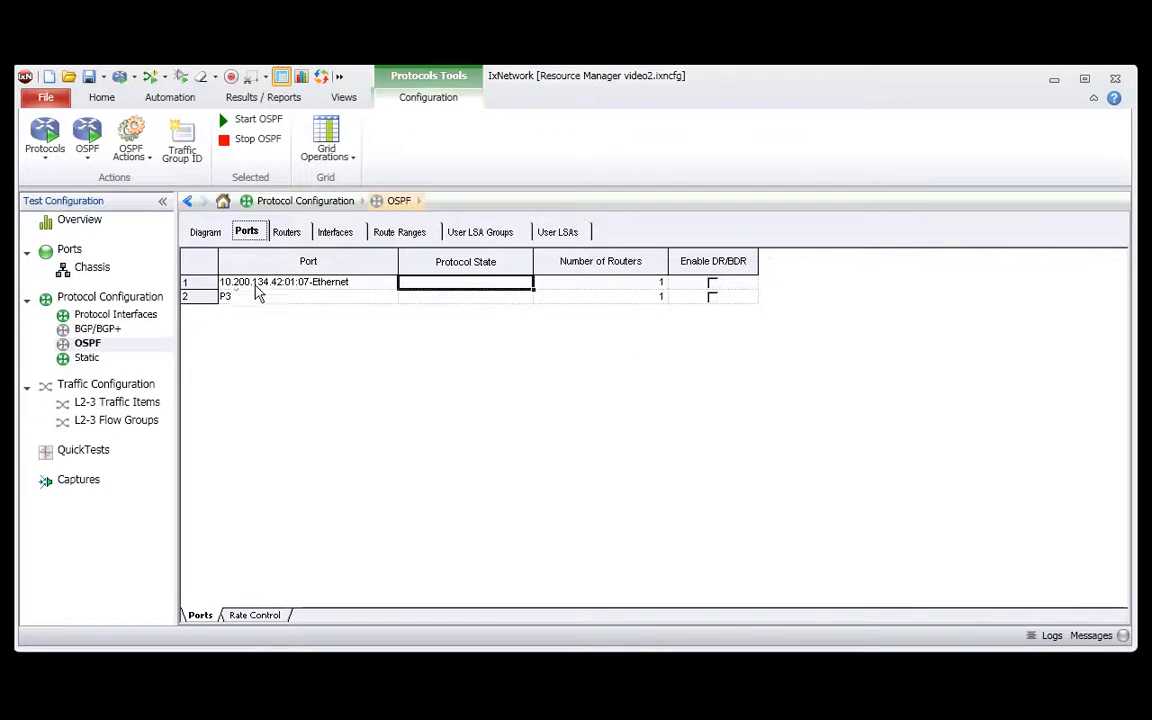
pyautogui.click(289, 234)
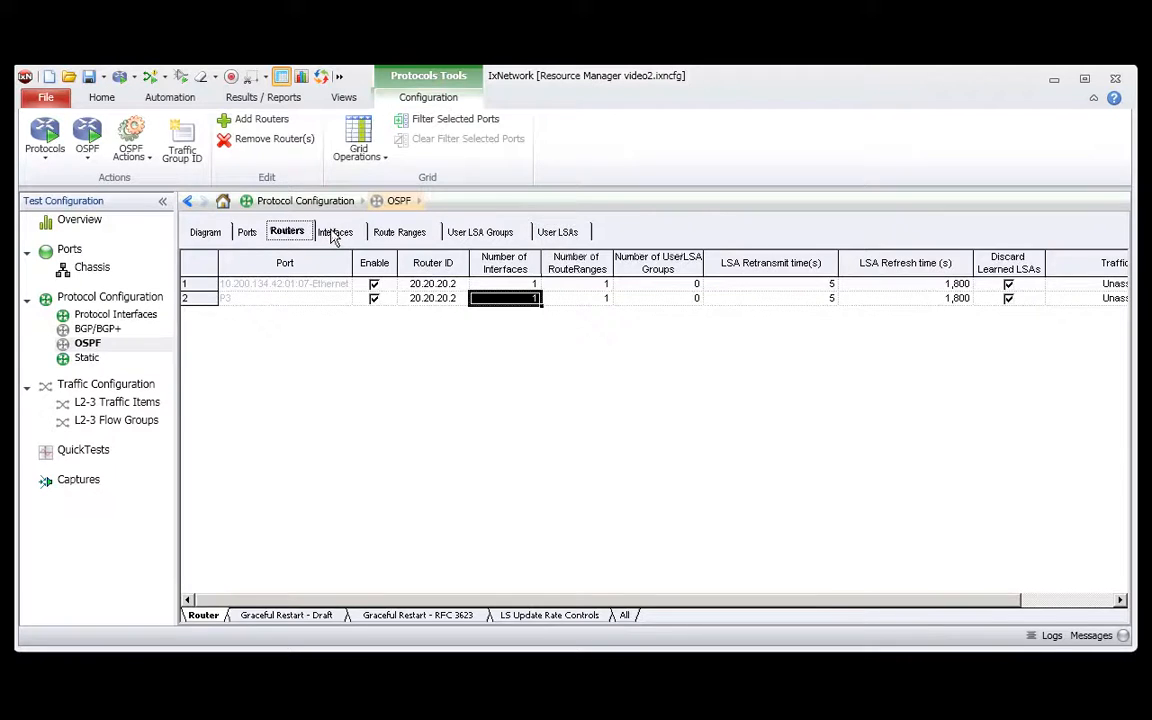
pyautogui.click(334, 232)
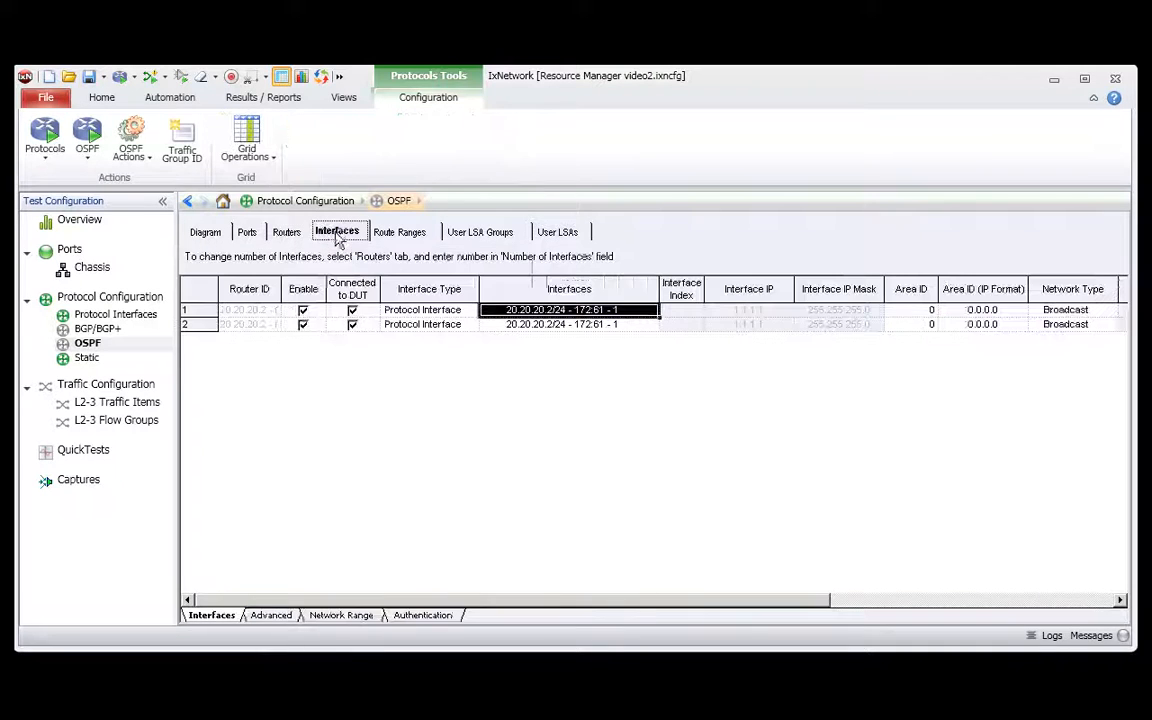
pyautogui.click(403, 234)
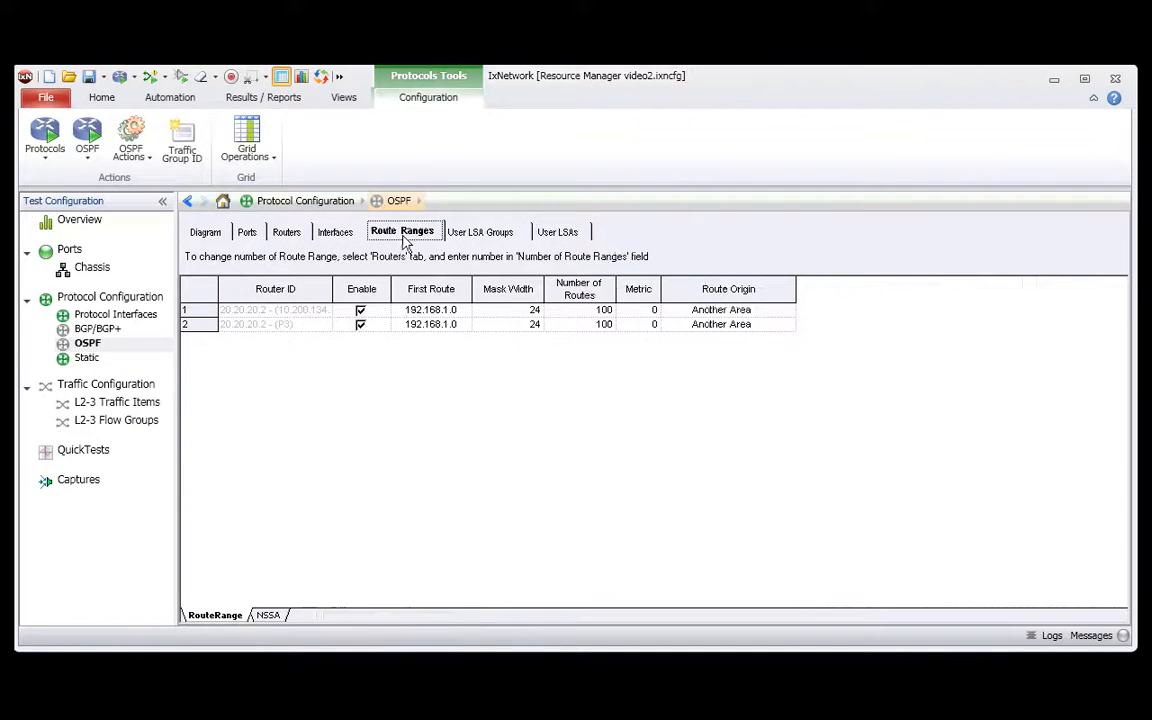
# Check the L2-3 traffic items, inspecting the name of the OSPF item added by the resource
pyautogui.click(117, 402)
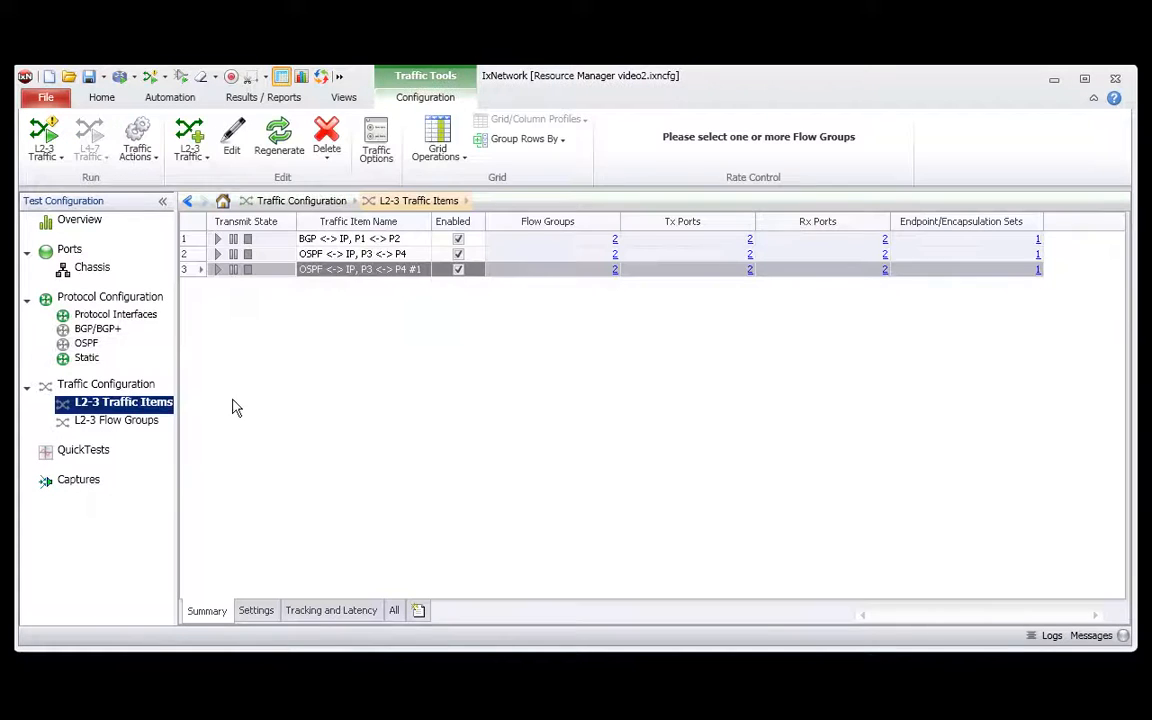
pyautogui.doubleClick(420, 253)
pyautogui.click(421, 274)
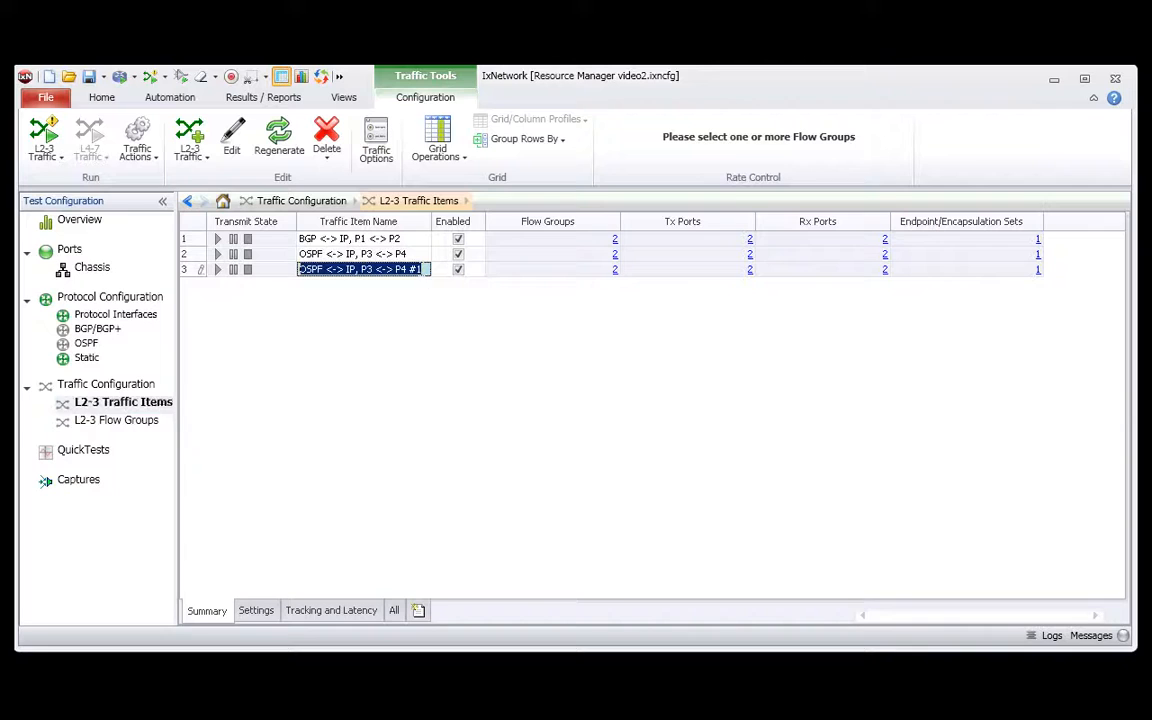
pyautogui.click(424, 270)
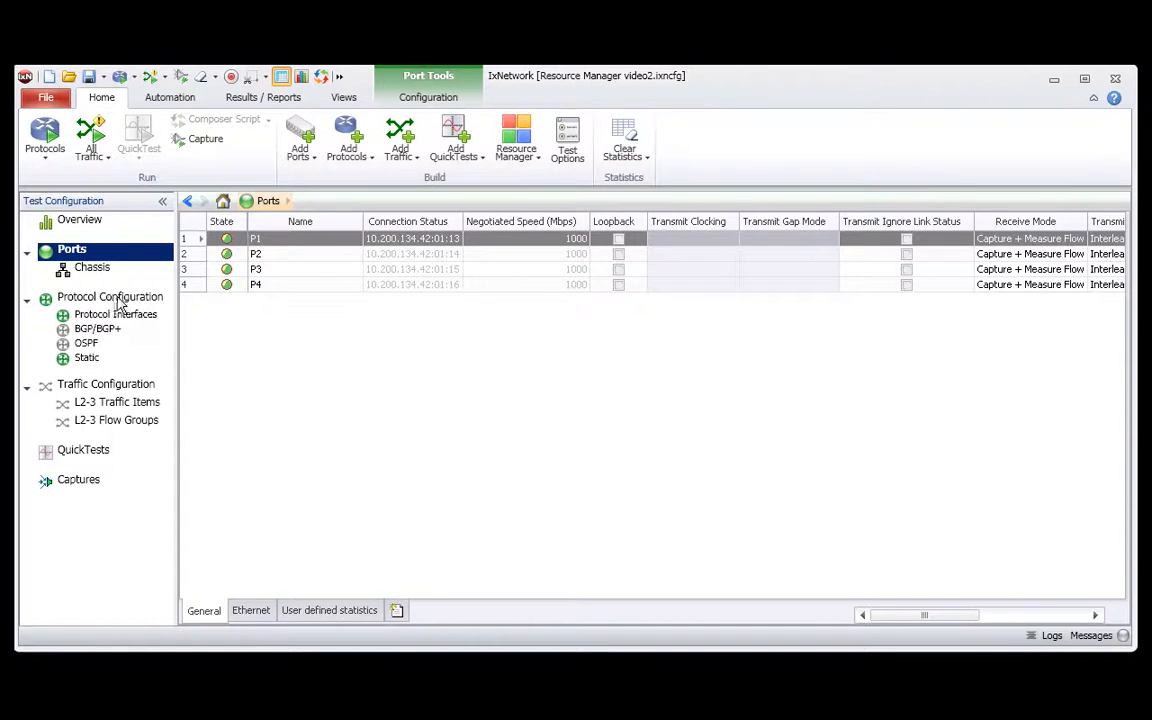
# Review the routing protocols enabled on P1 to P4, the L2-3 flow groups and the port list
pyautogui.click(118, 298)
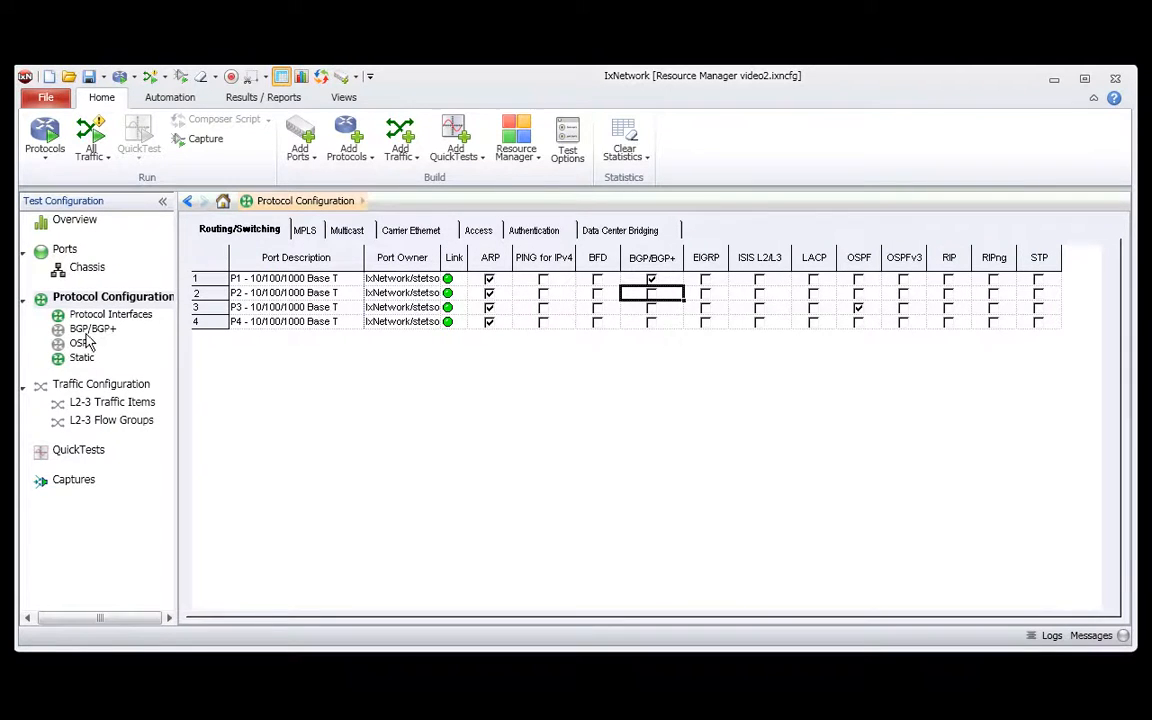
pyautogui.click(108, 420)
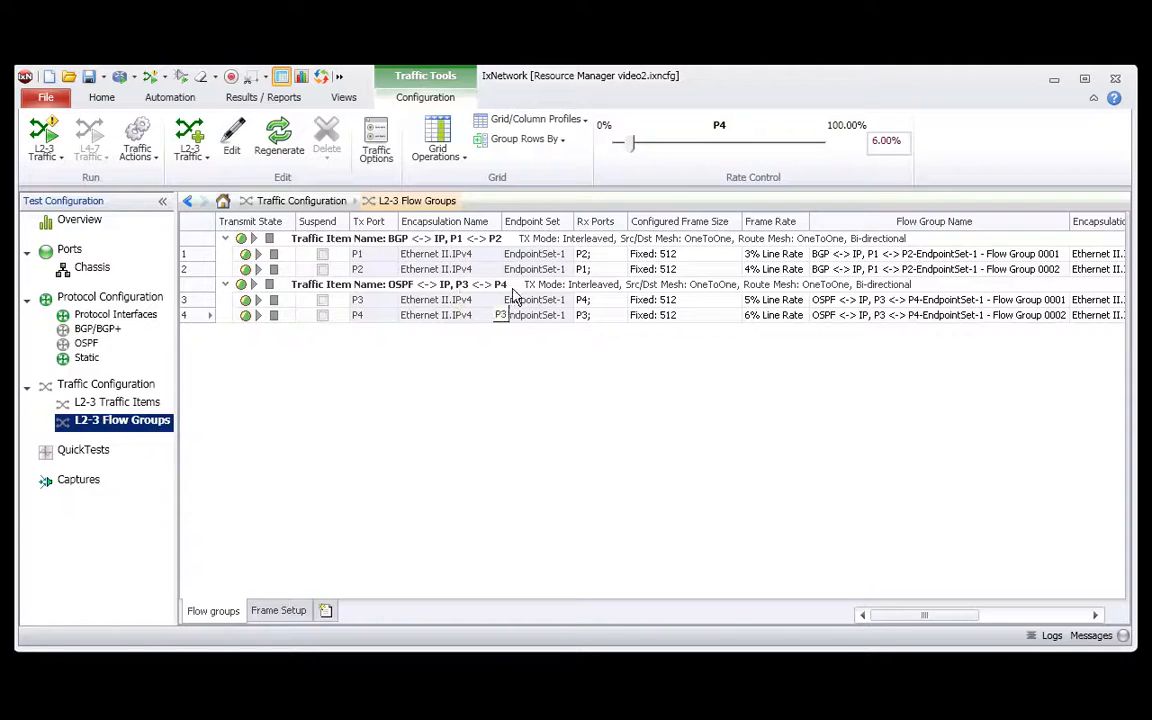
pyautogui.click(68, 248)
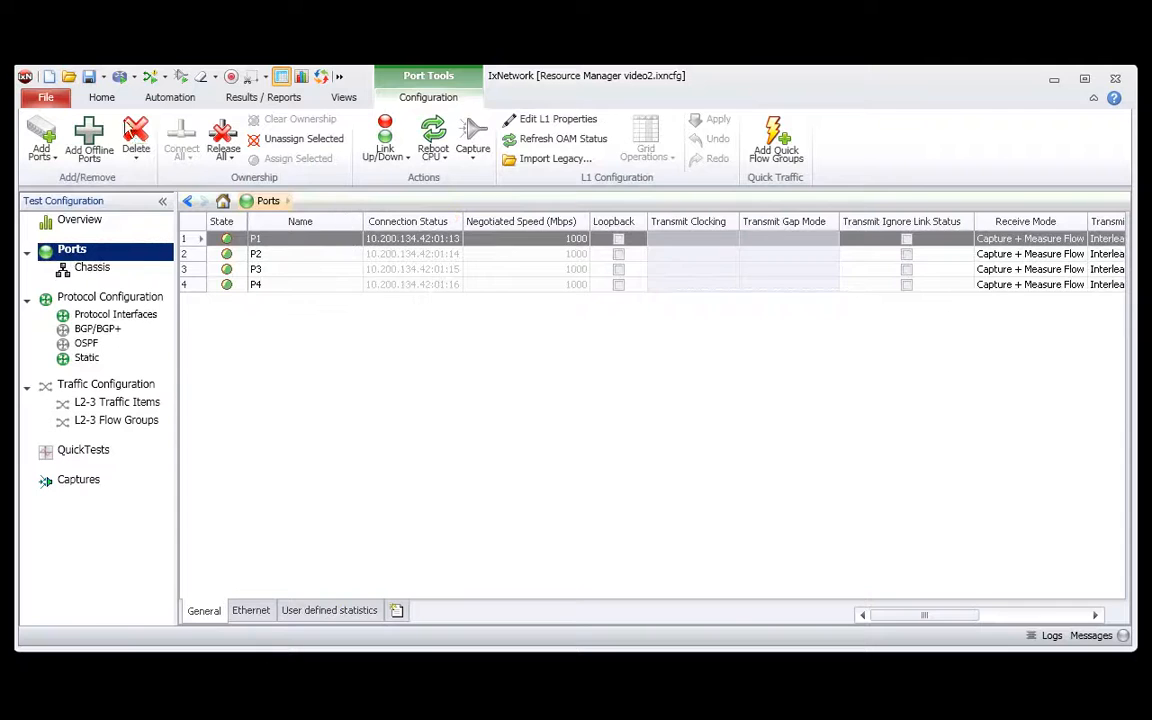
# Open the Resource Repository and browse its Port, Protocol, Traffic and Recent Resources categories
pyautogui.click(101, 97)
pyautogui.click(514, 155)
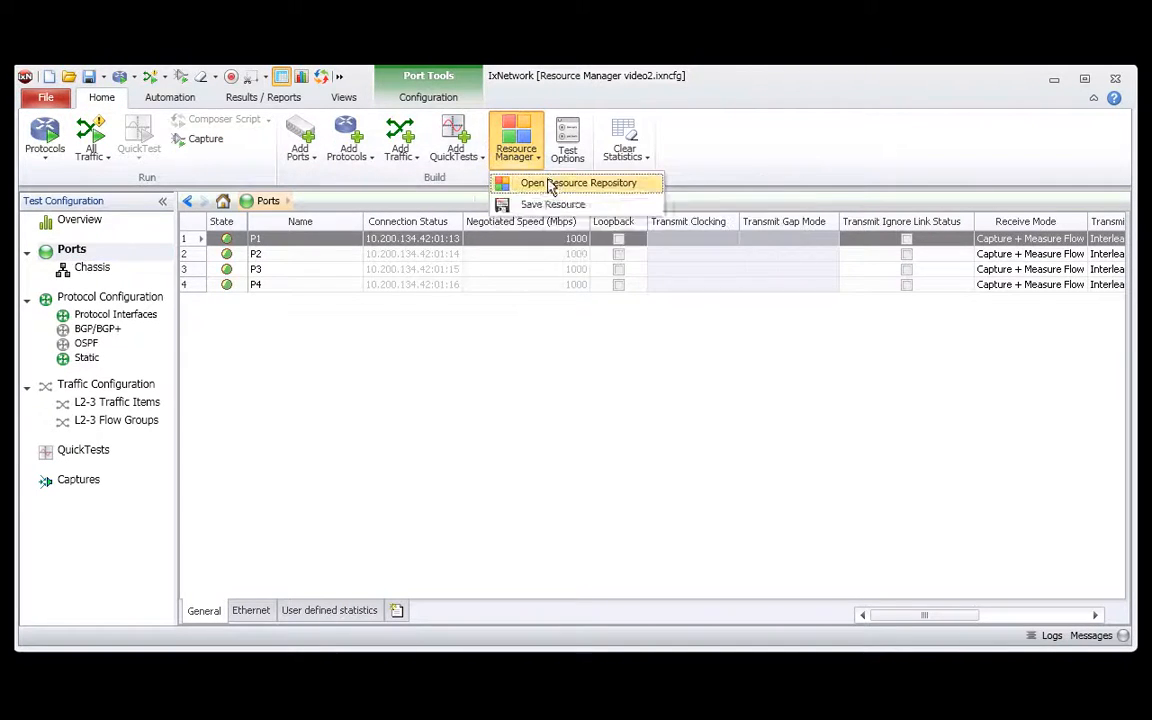
pyautogui.click(551, 185)
pyautogui.click(311, 155)
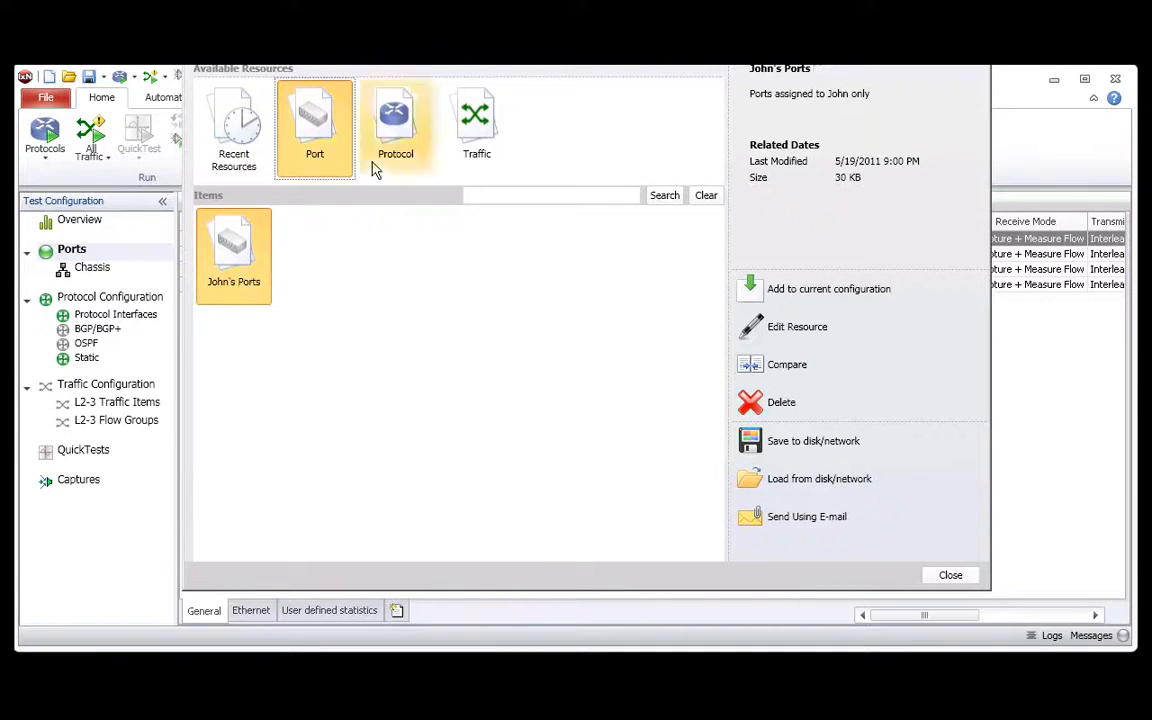
pyautogui.click(398, 155)
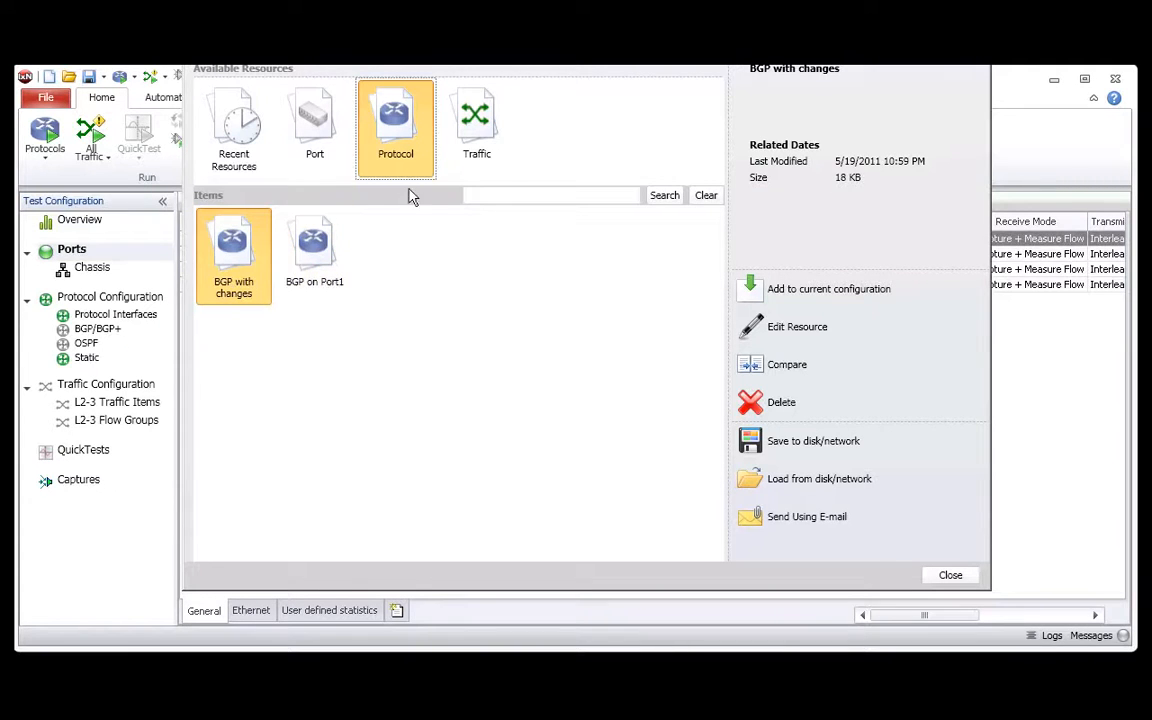
pyautogui.click(455, 132)
pyautogui.click(258, 148)
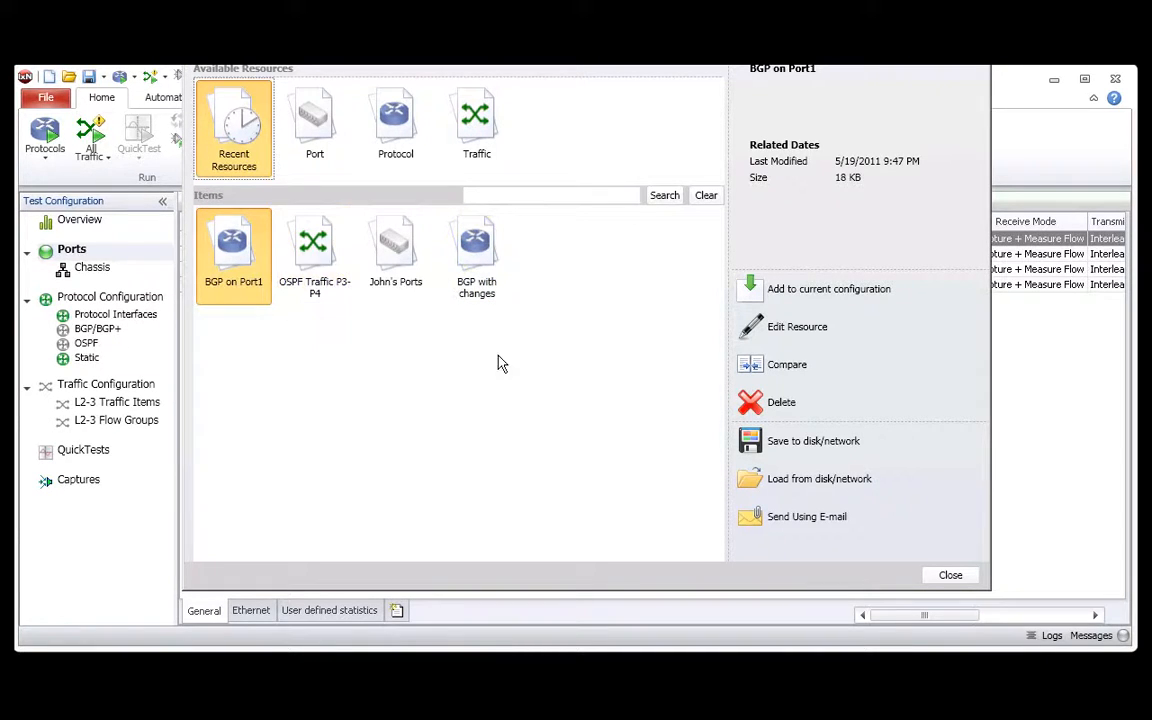
# Open the OSPF Traffic P3-P4 resource for editing and enlarge the Resource Editor window
pyautogui.click(320, 262)
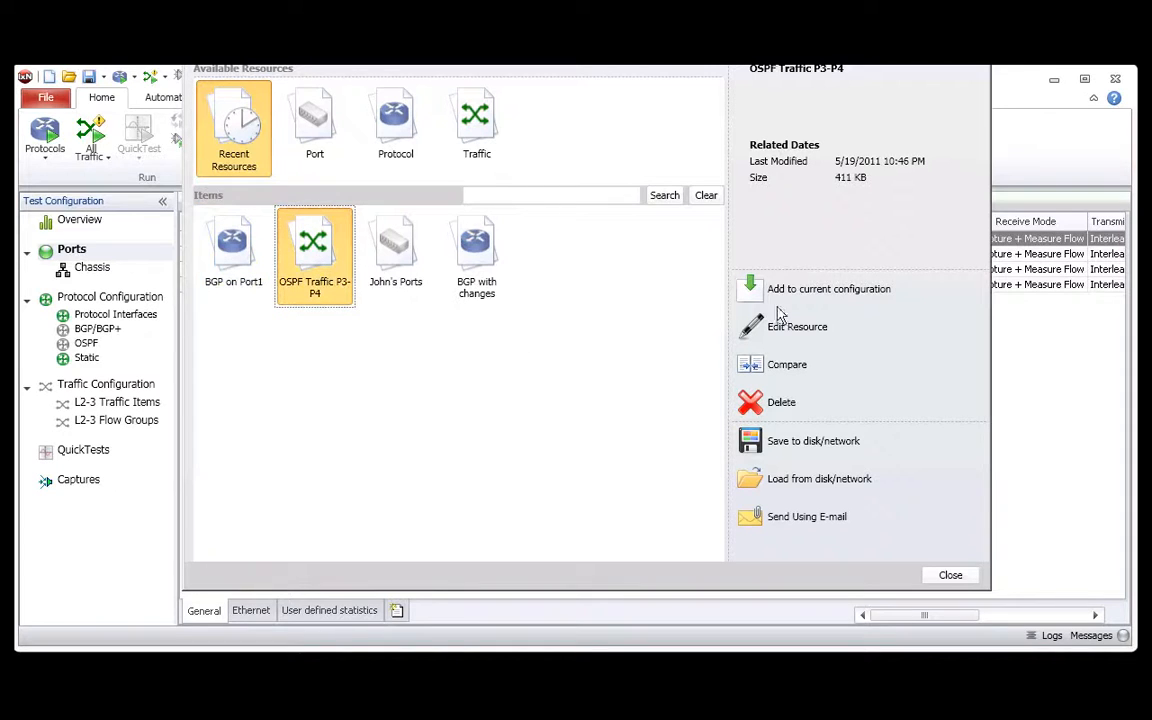
pyautogui.click(804, 331)
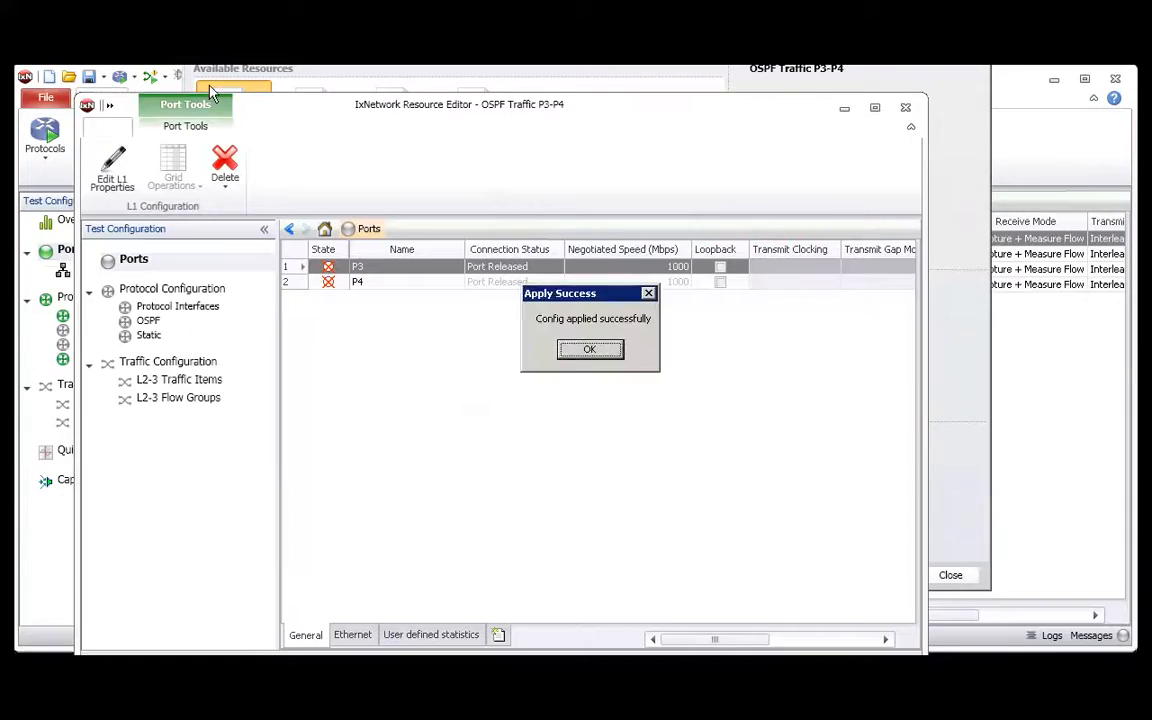
pyautogui.click(590, 350)
pyautogui.doubleClick(309, 103)
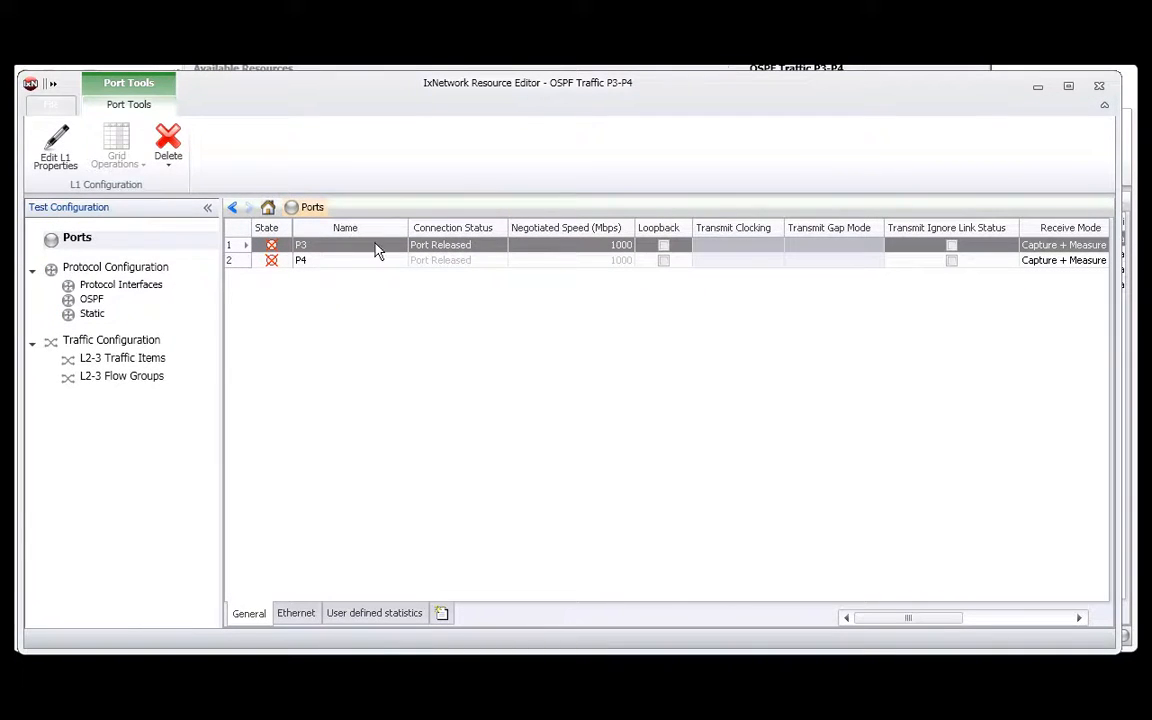
# Inspect the resource's protocol interfaces and OSPF configuration, and open its OSPF <-> IP, P3 <-> P4 traffic item in the Advanced Traffic Wizard
pyautogui.click(117, 286)
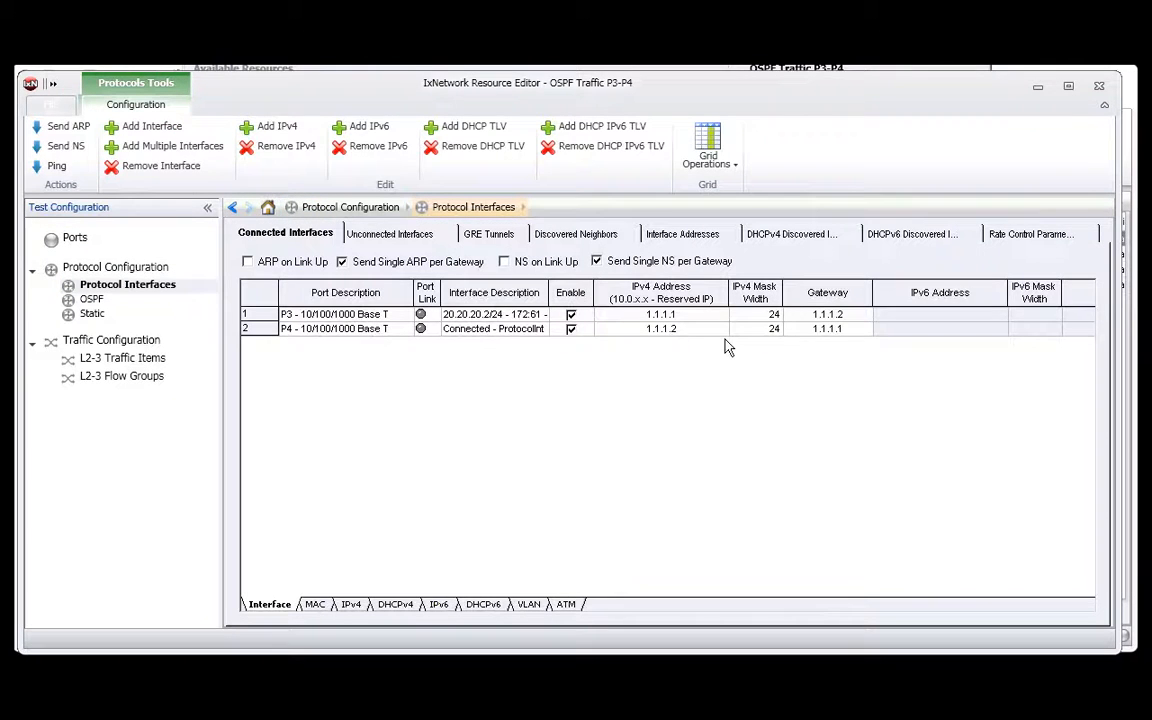
pyautogui.click(92, 299)
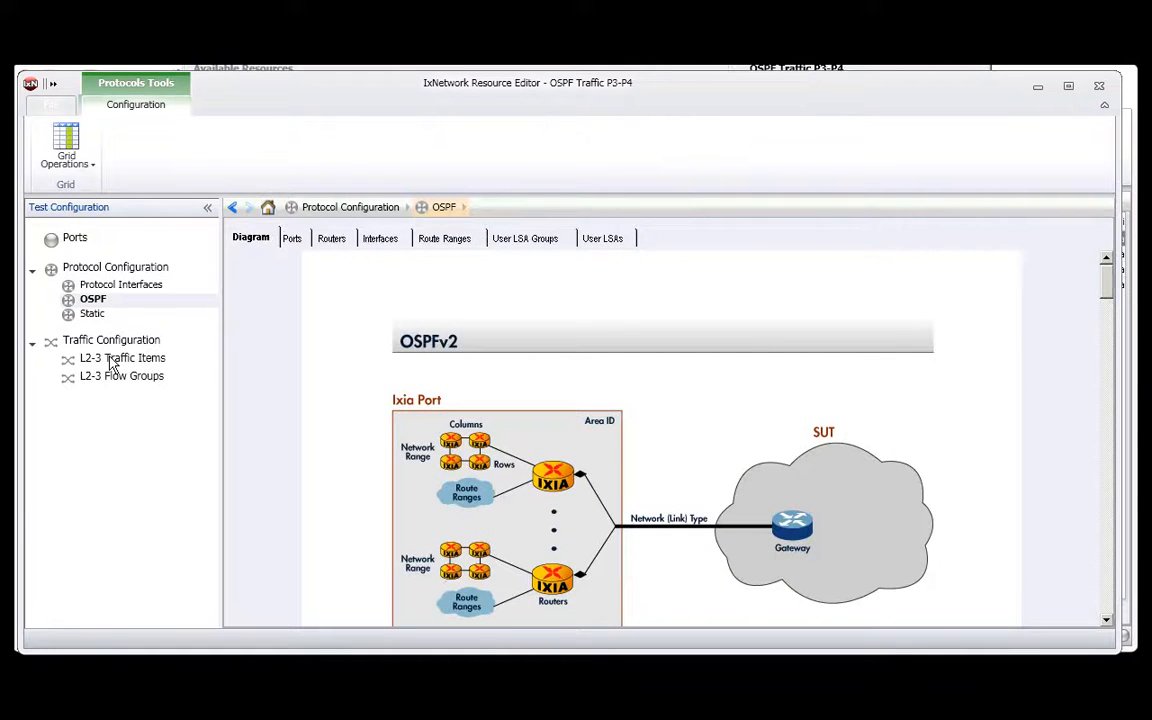
pyautogui.click(122, 358)
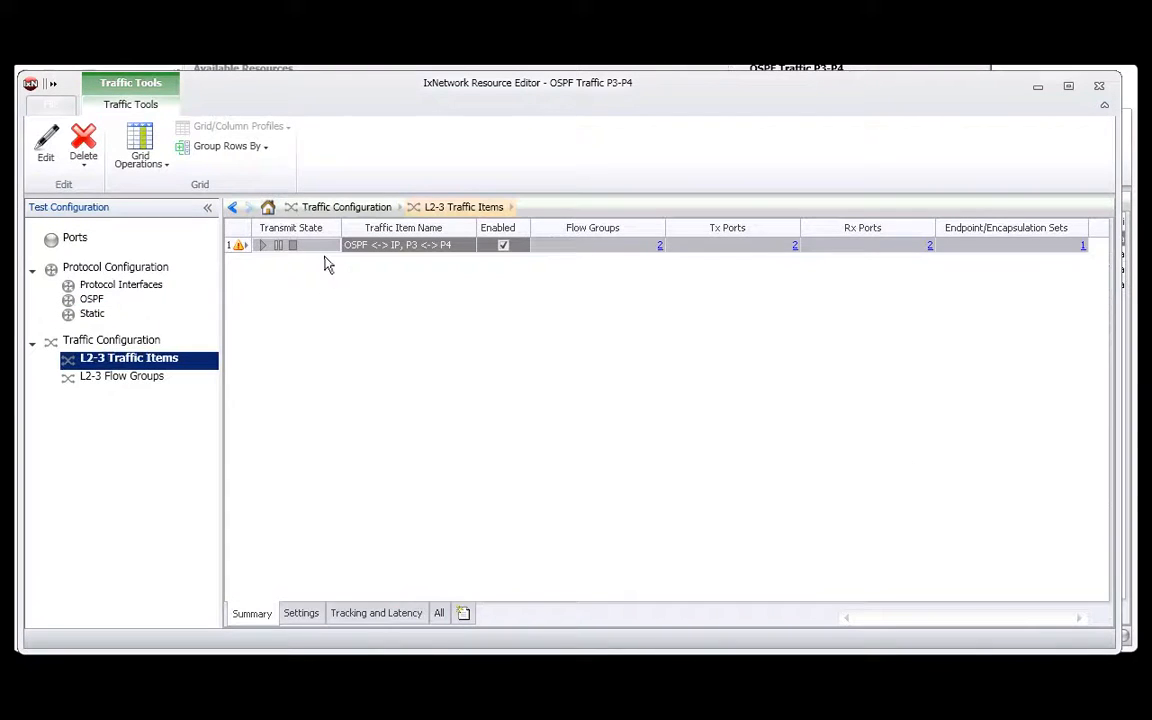
pyautogui.click(325, 250)
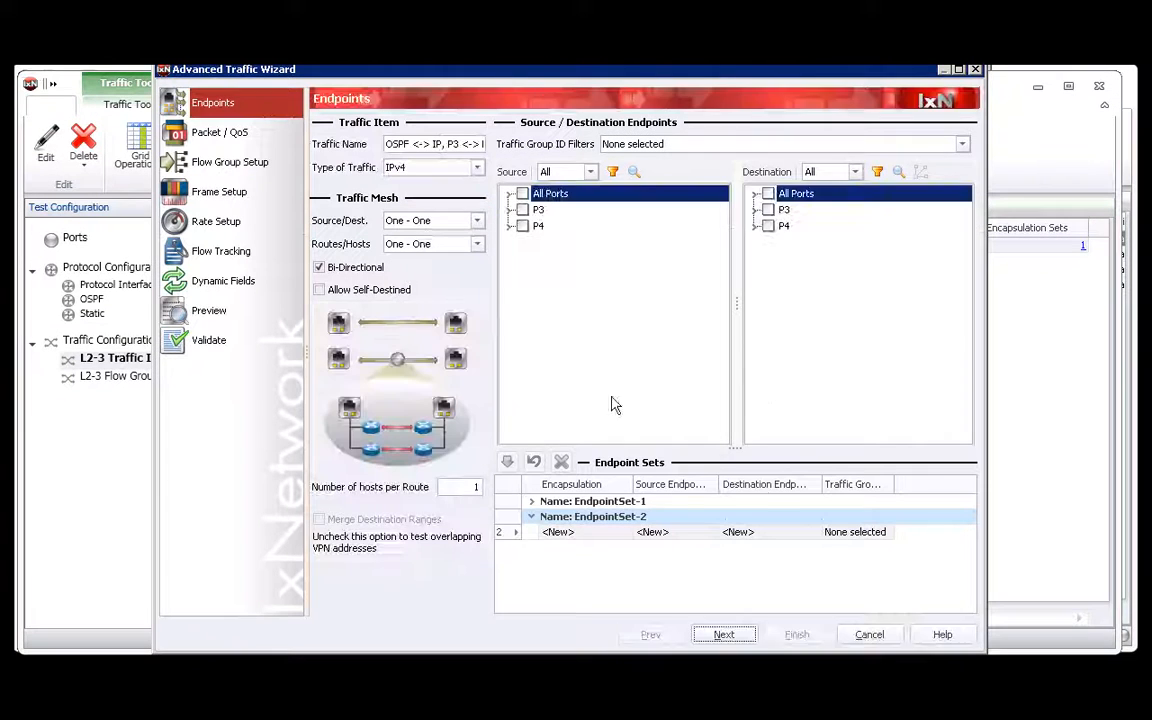
# Check the traffic item's endpoint sets and close the Advanced Traffic Wizard without saving changes
pyautogui.click(595, 507)
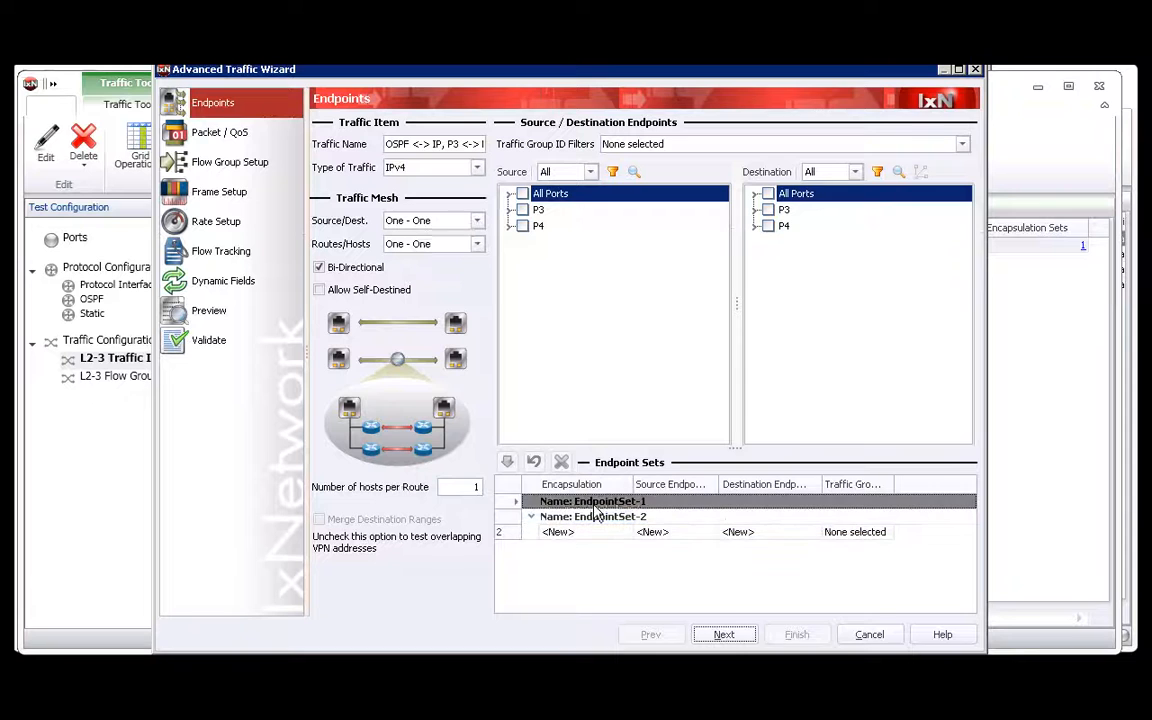
pyautogui.click(869, 636)
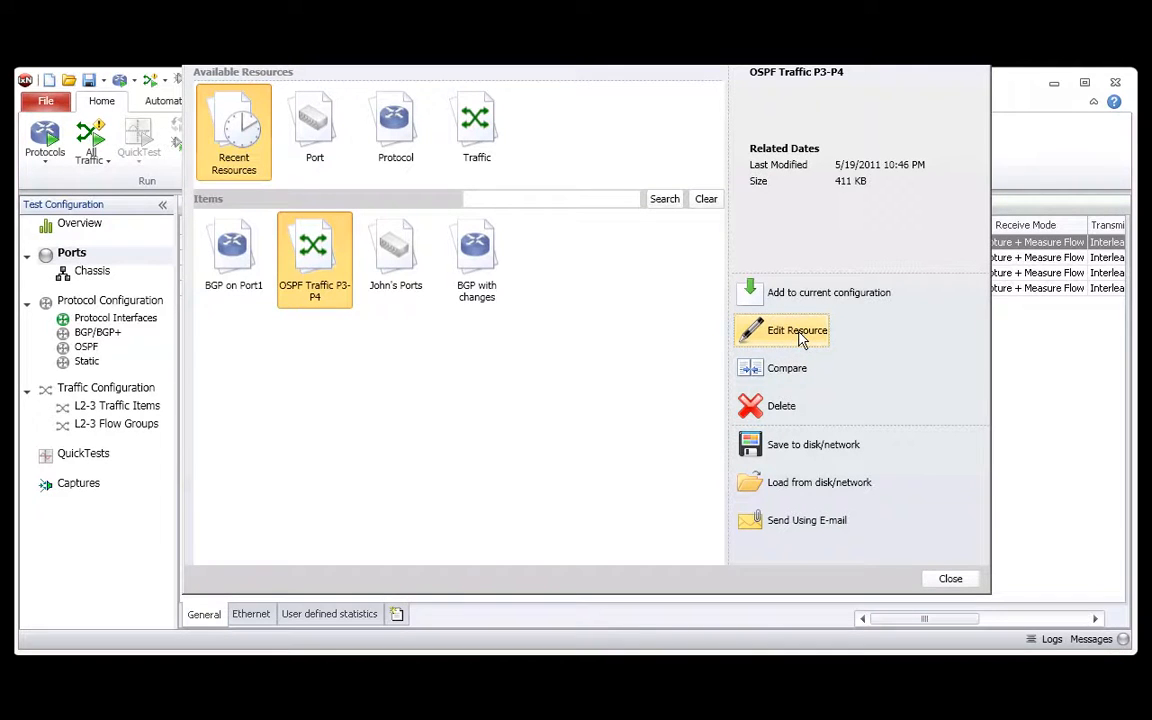
# Compare the BGP on Port1 protocol resource with BGP with changes.ixnres as the second file
pyautogui.click(397, 141)
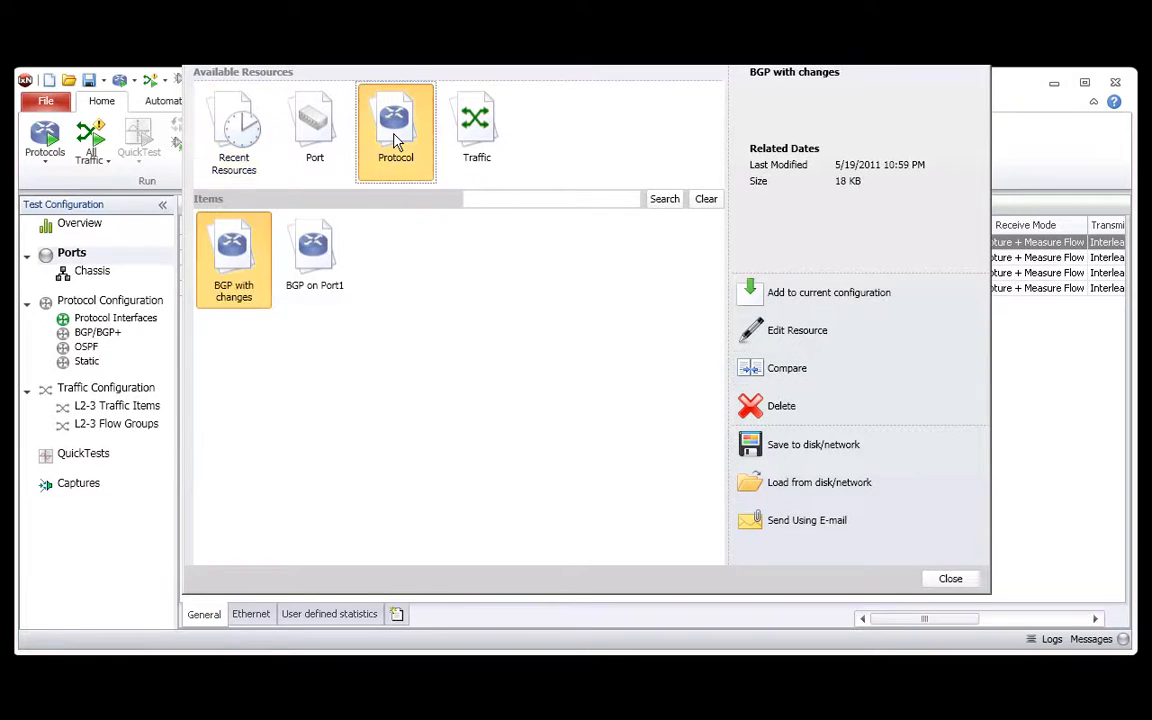
pyautogui.click(305, 284)
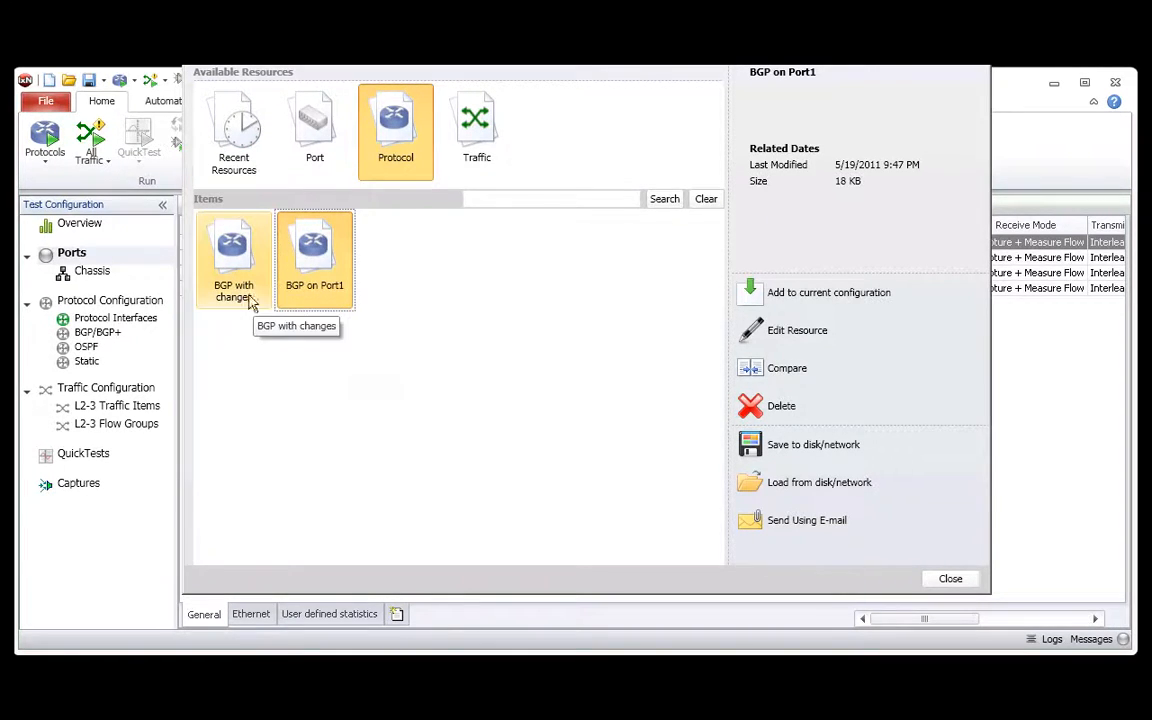
pyautogui.click(781, 369)
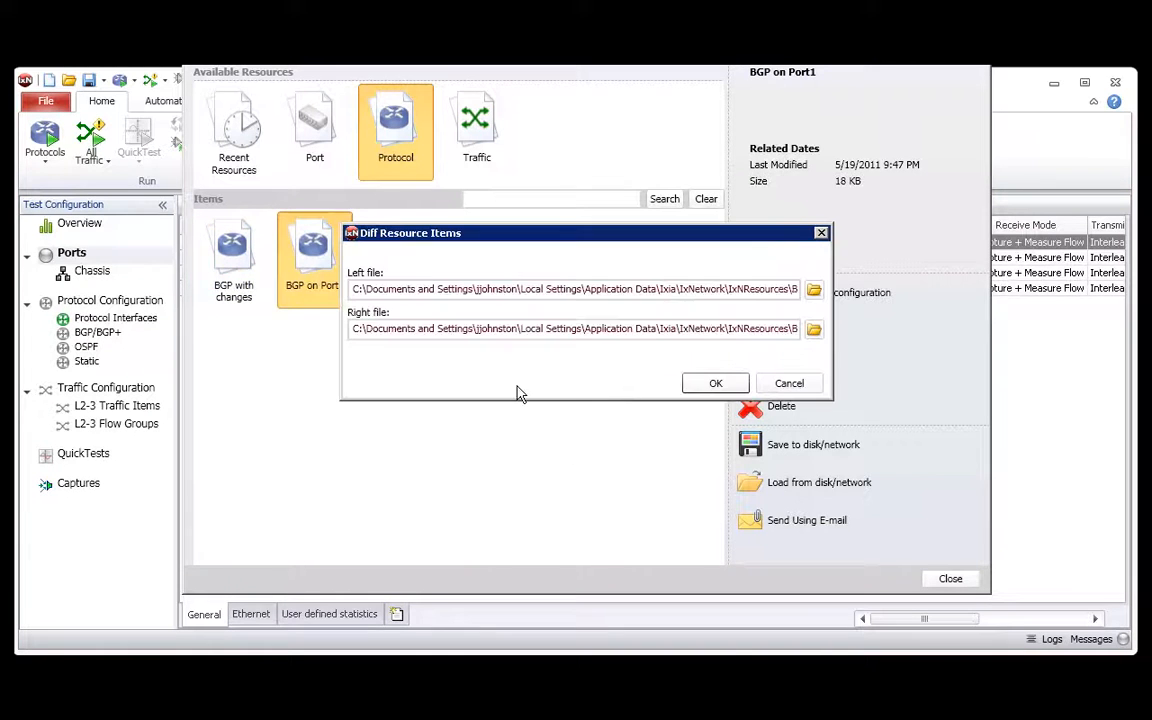
pyautogui.moveTo(570, 232); pyautogui.dragTo(400, 321)
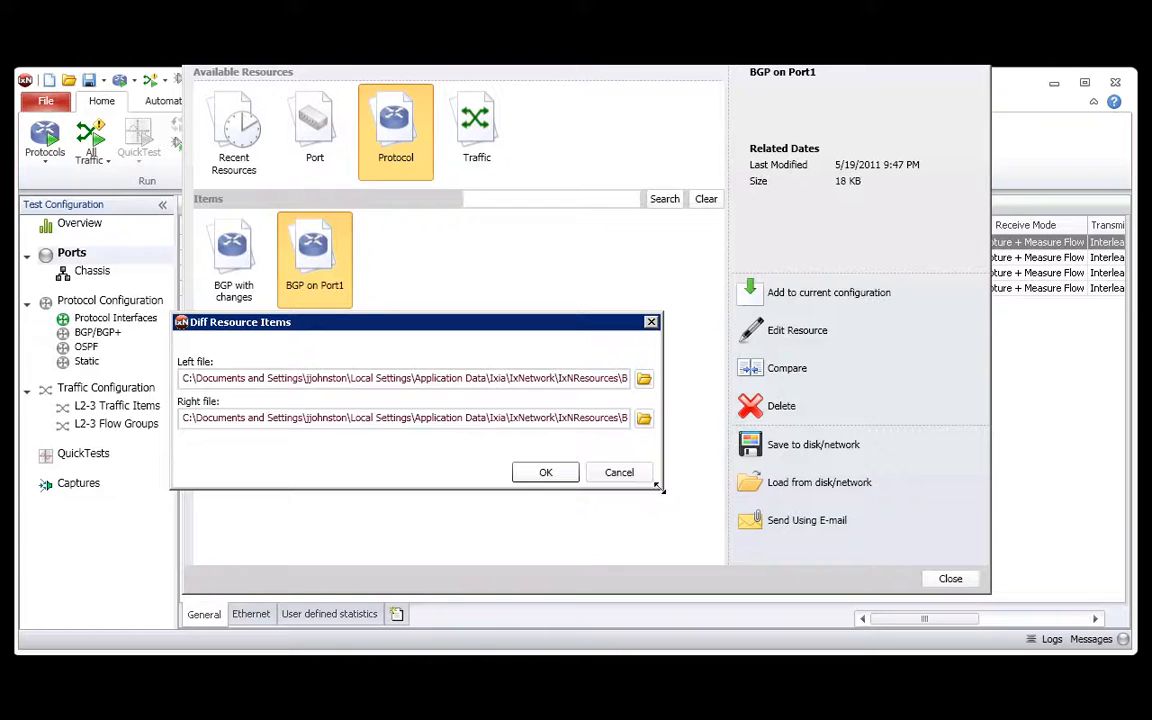
pyautogui.moveTo(660, 497); pyautogui.dragTo(820, 498)
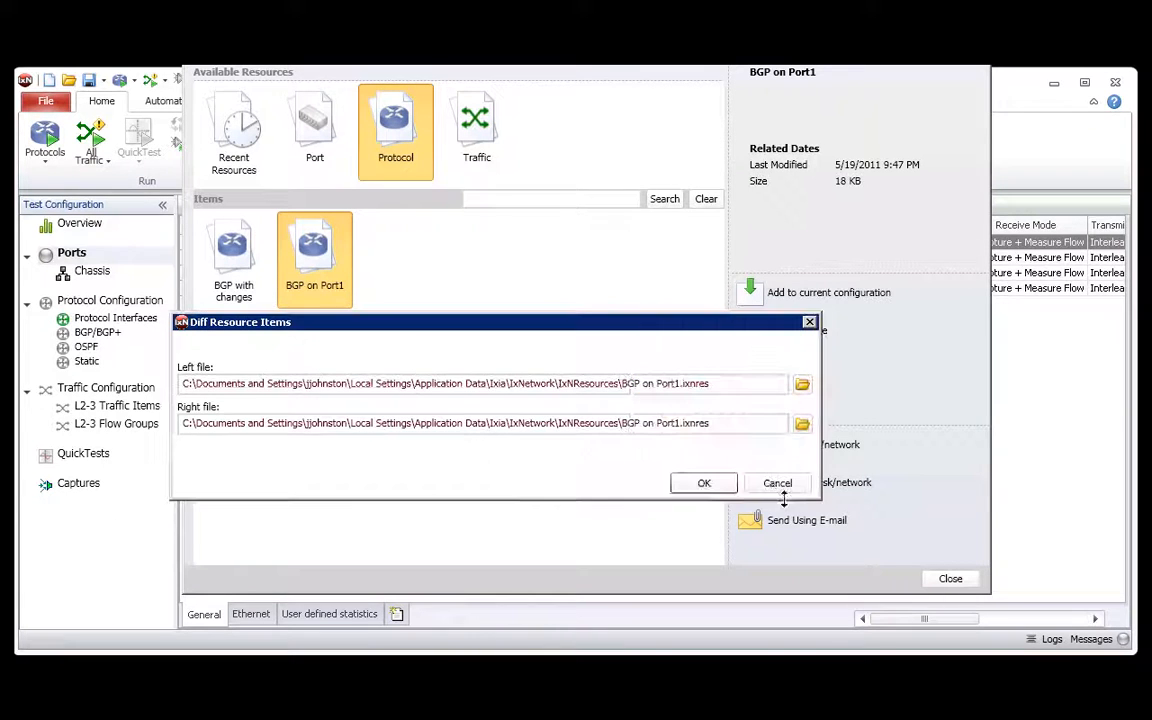
pyautogui.click(802, 424)
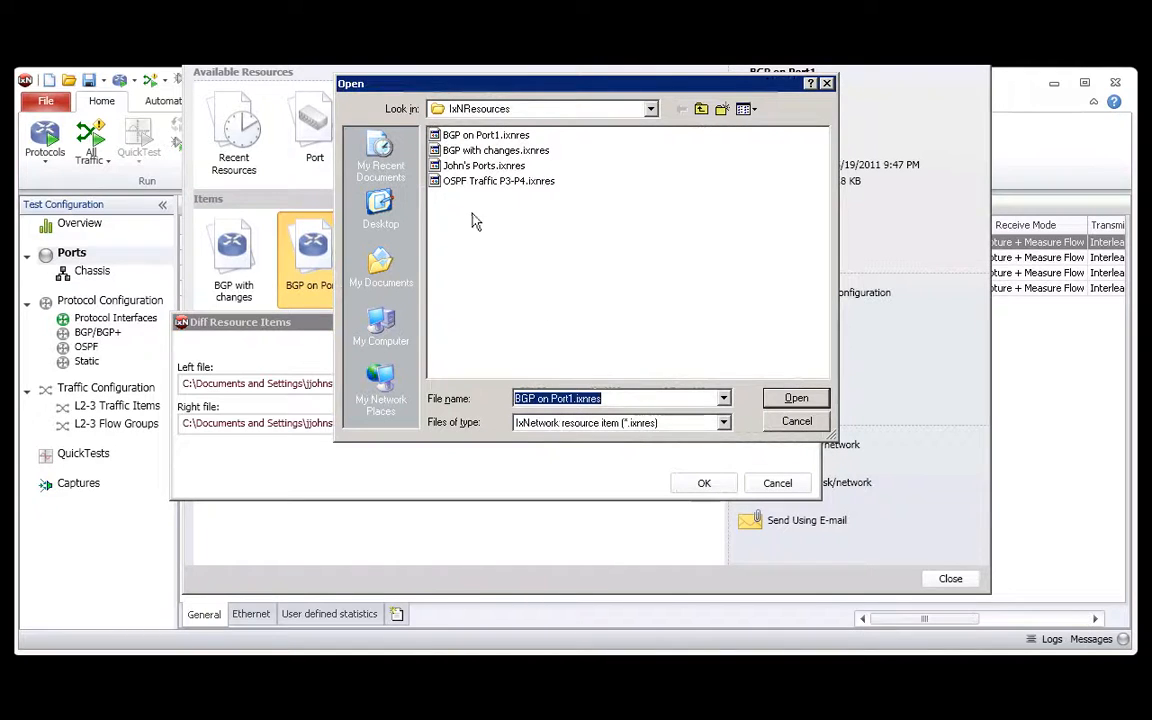
pyautogui.click(495, 150)
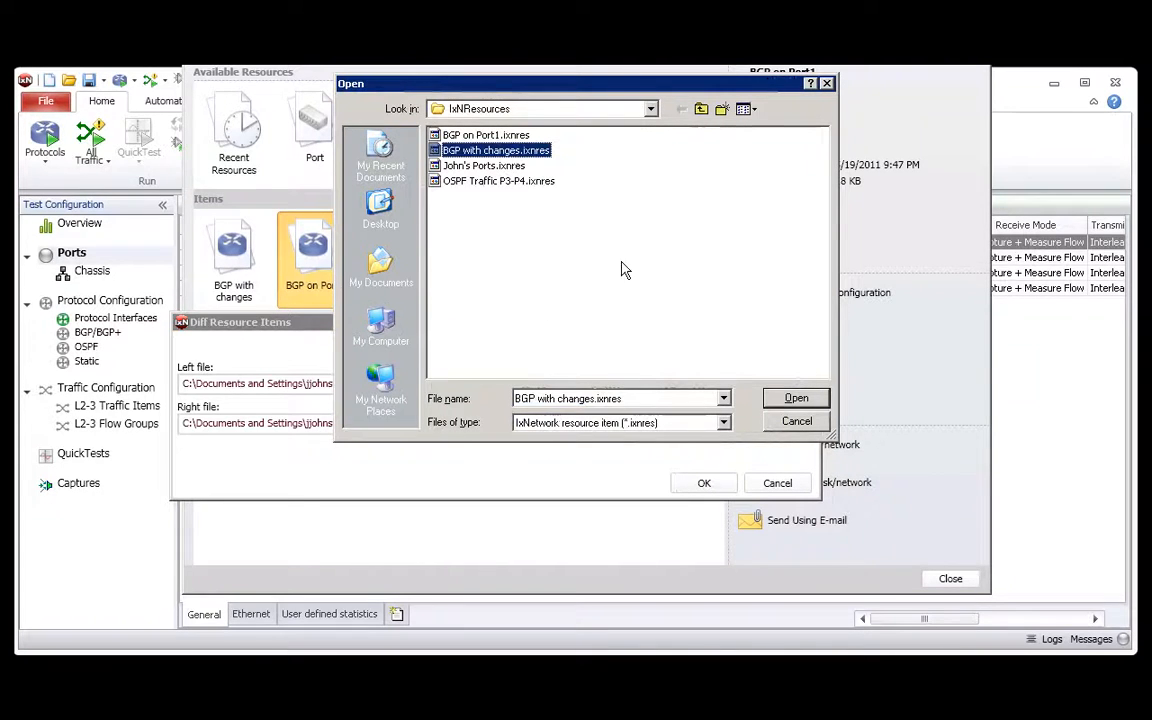
pyautogui.click(796, 398)
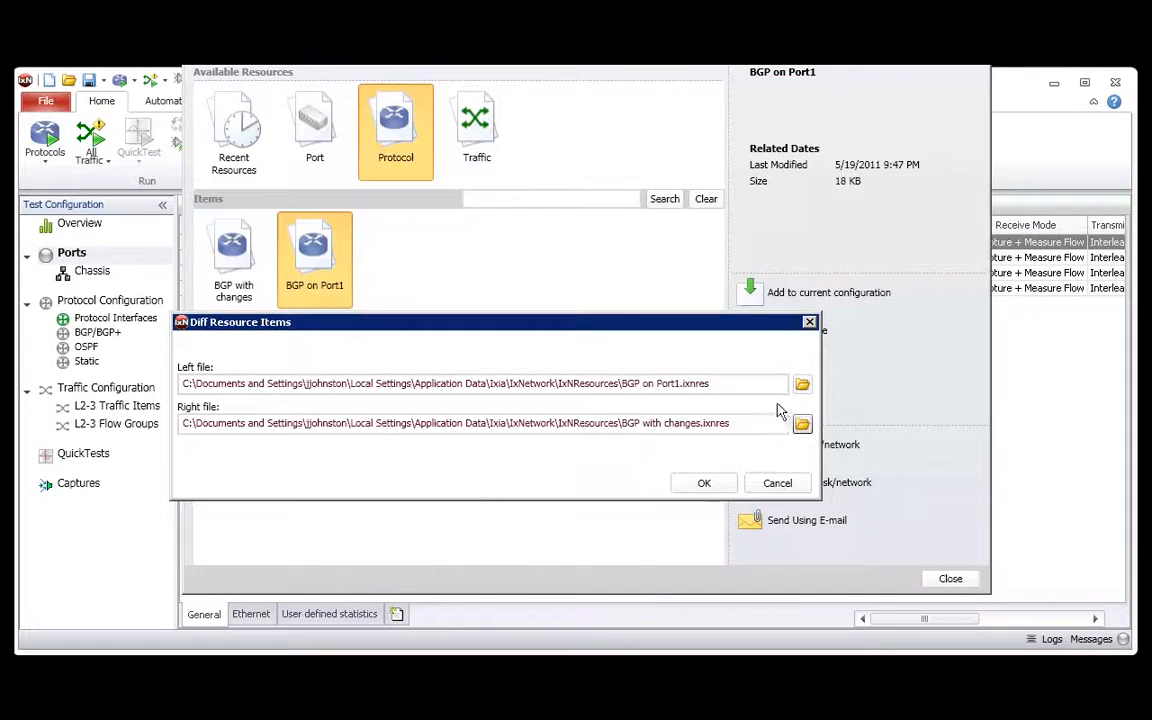
pyautogui.click(704, 484)
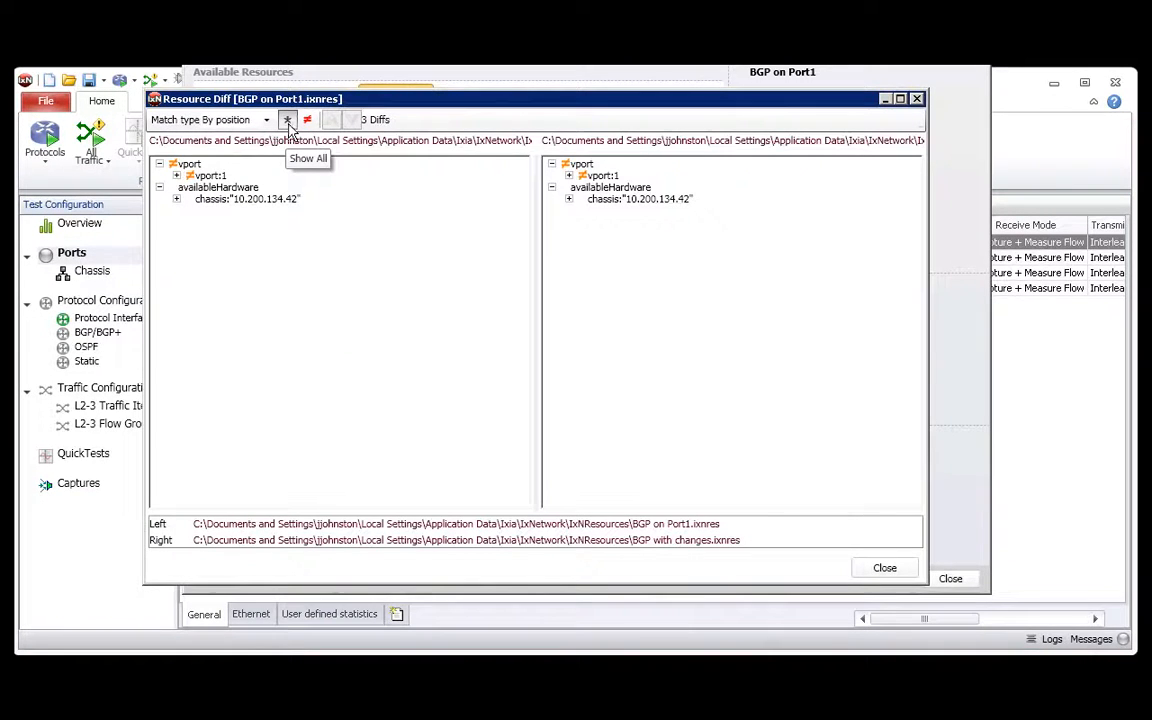
# Examine the vport:1, chassis attributes and bgp protocol branches in the full resource comparison
pyautogui.click(176, 175)
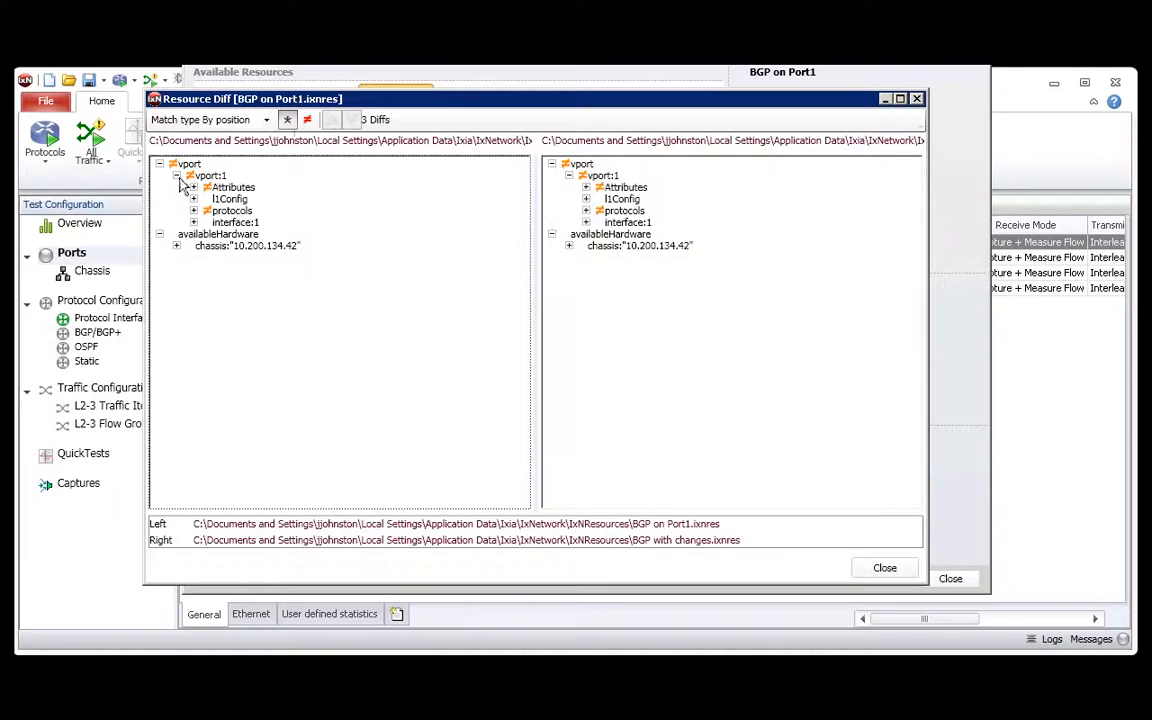
pyautogui.click(176, 246)
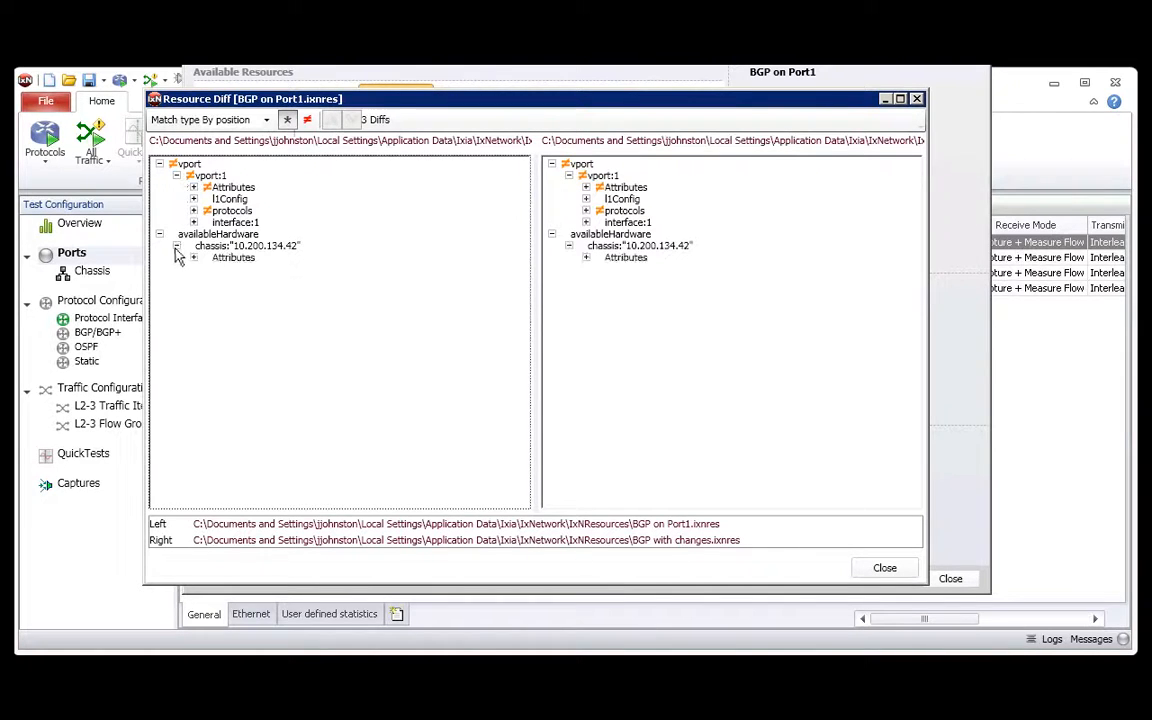
pyautogui.click(193, 257)
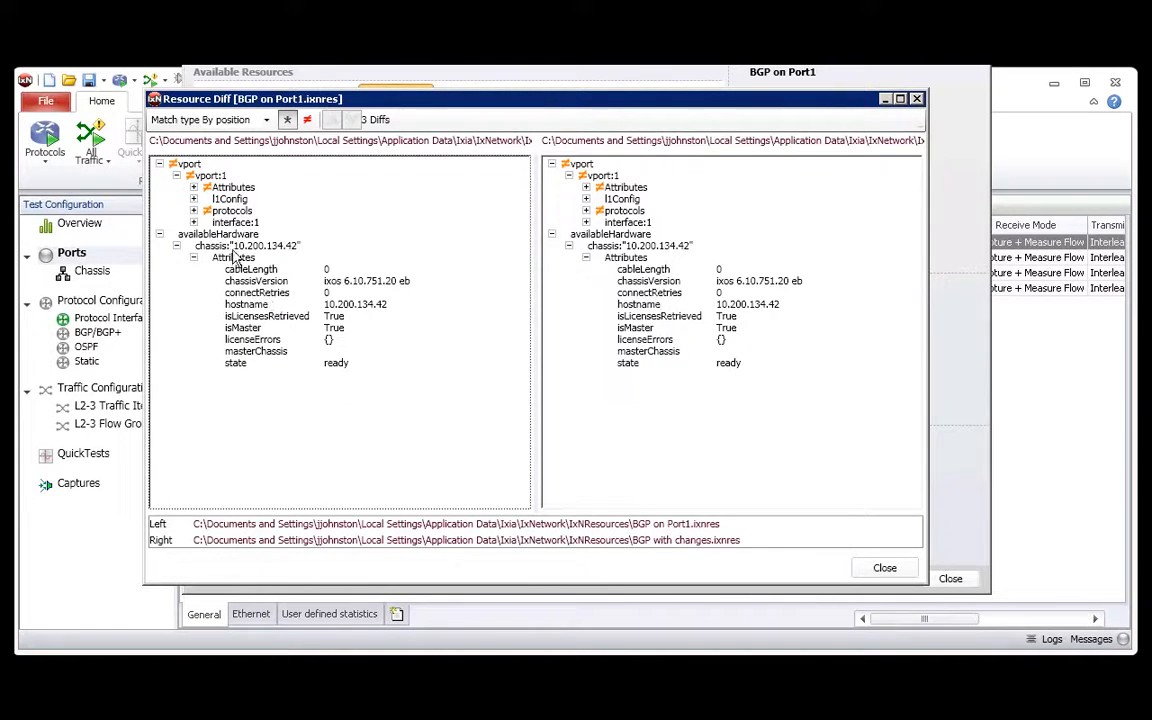
pyautogui.click(194, 211)
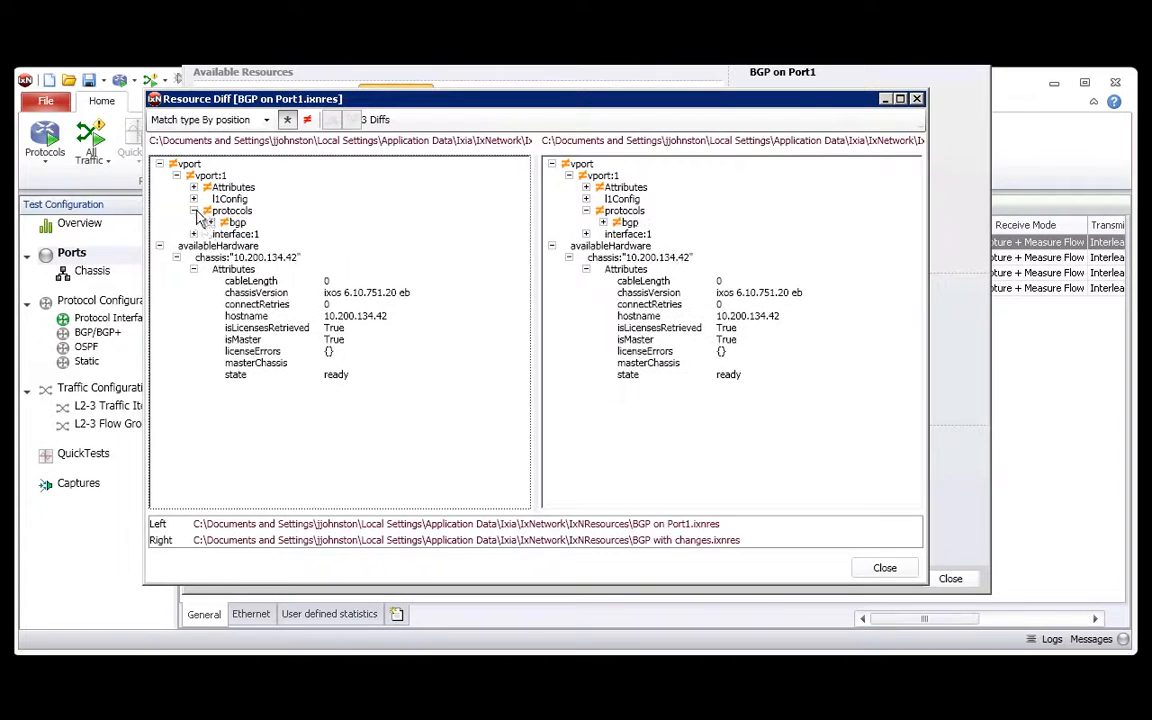
pyautogui.click(210, 222)
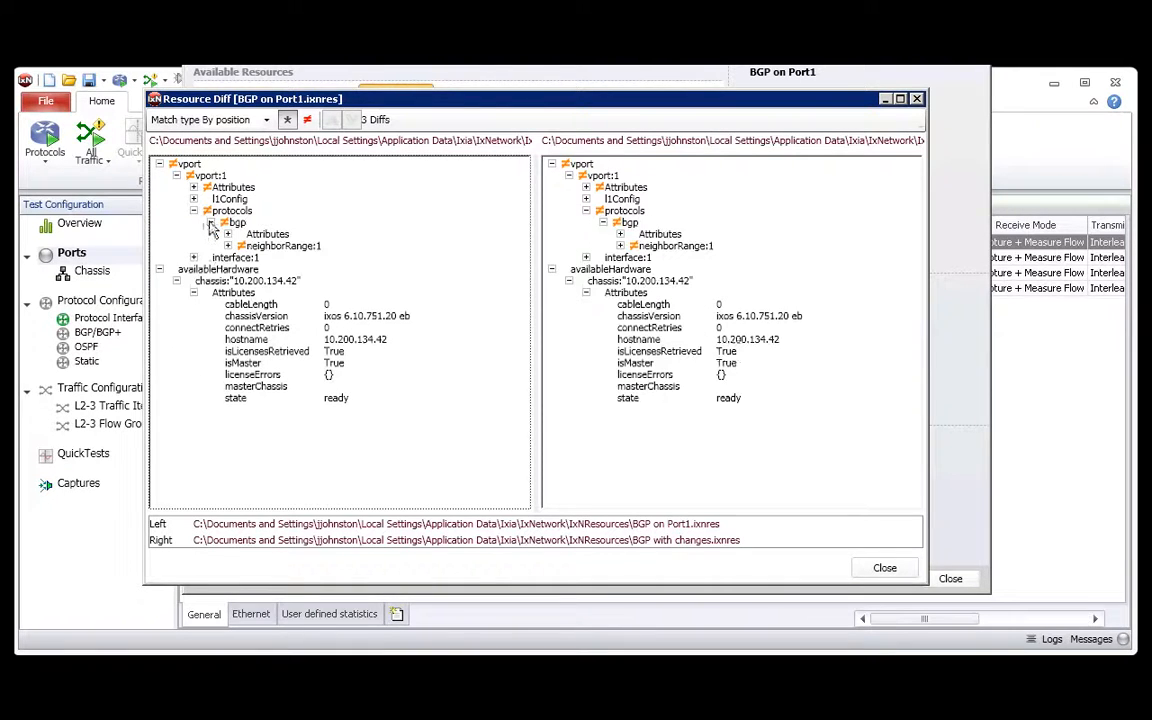
# Show only the differences, inspect the attributes of the BGP neighbor's differing route range, and close the comparison
pyautogui.click(308, 122)
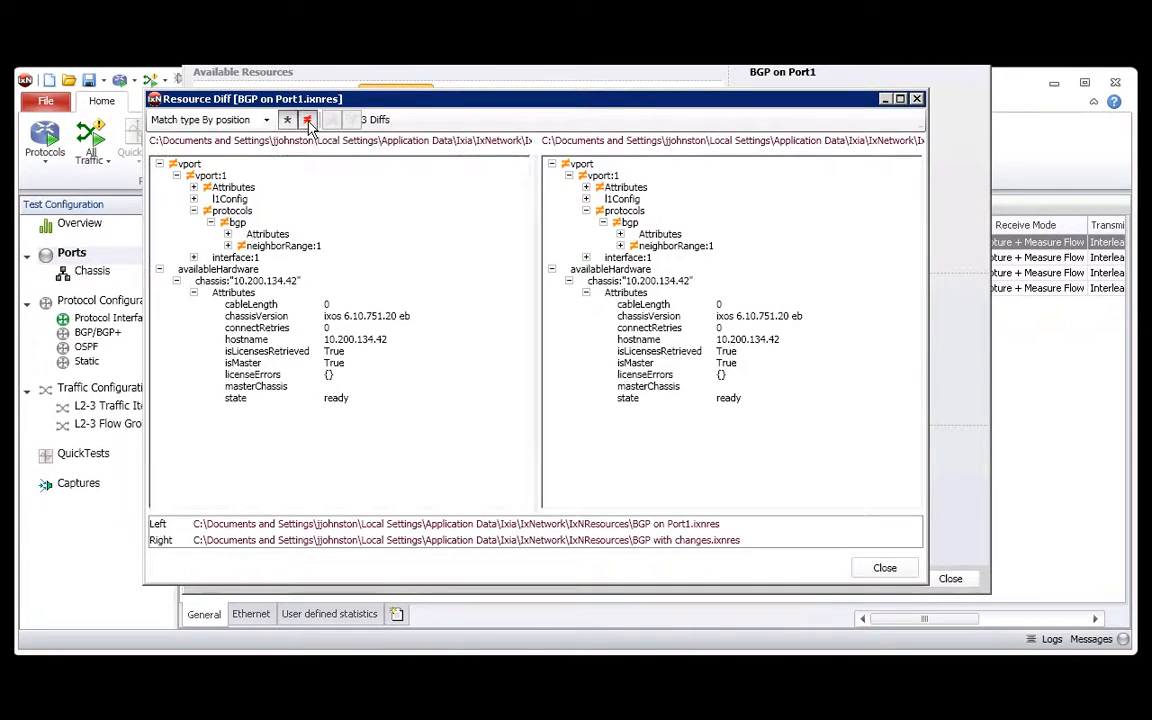
pyautogui.click(177, 176)
pyautogui.click(194, 199)
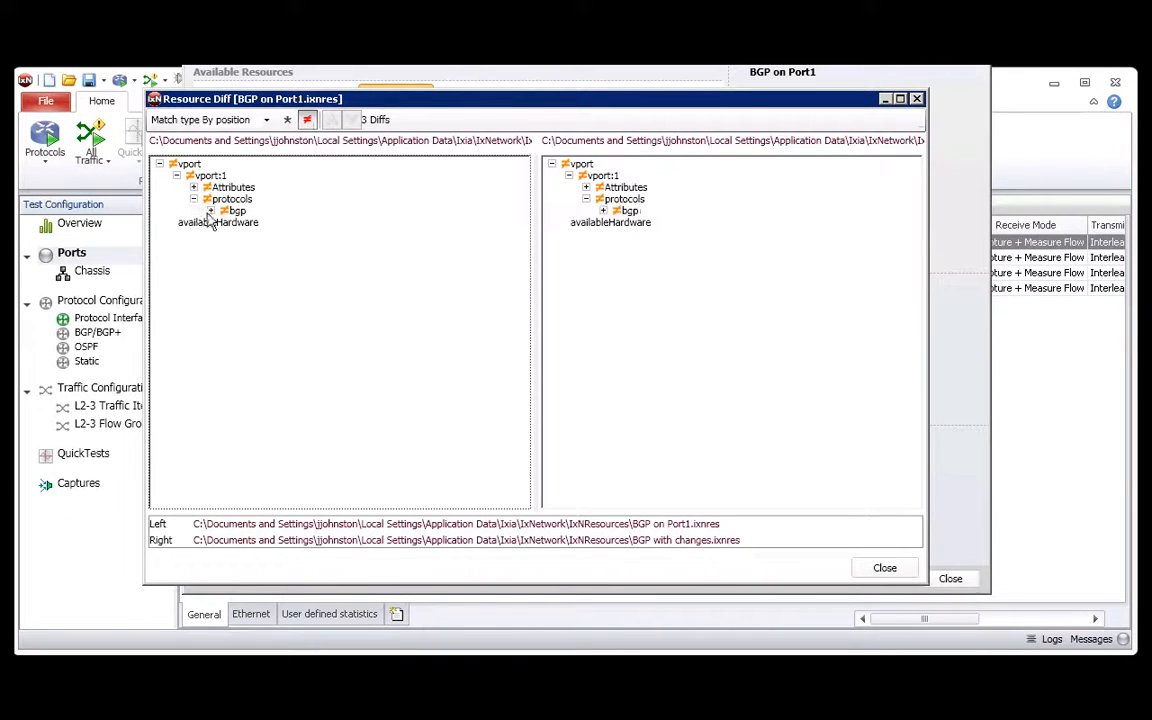
pyautogui.click(210, 211)
pyautogui.click(227, 222)
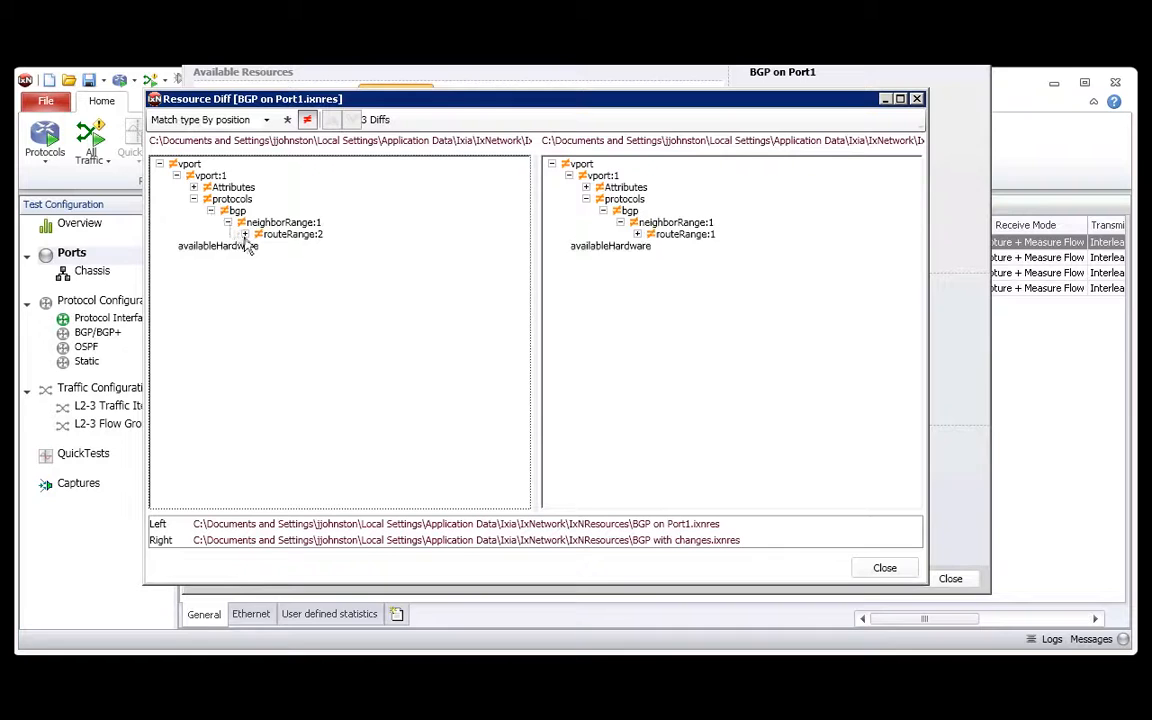
pyautogui.click(244, 234)
pyautogui.click(261, 246)
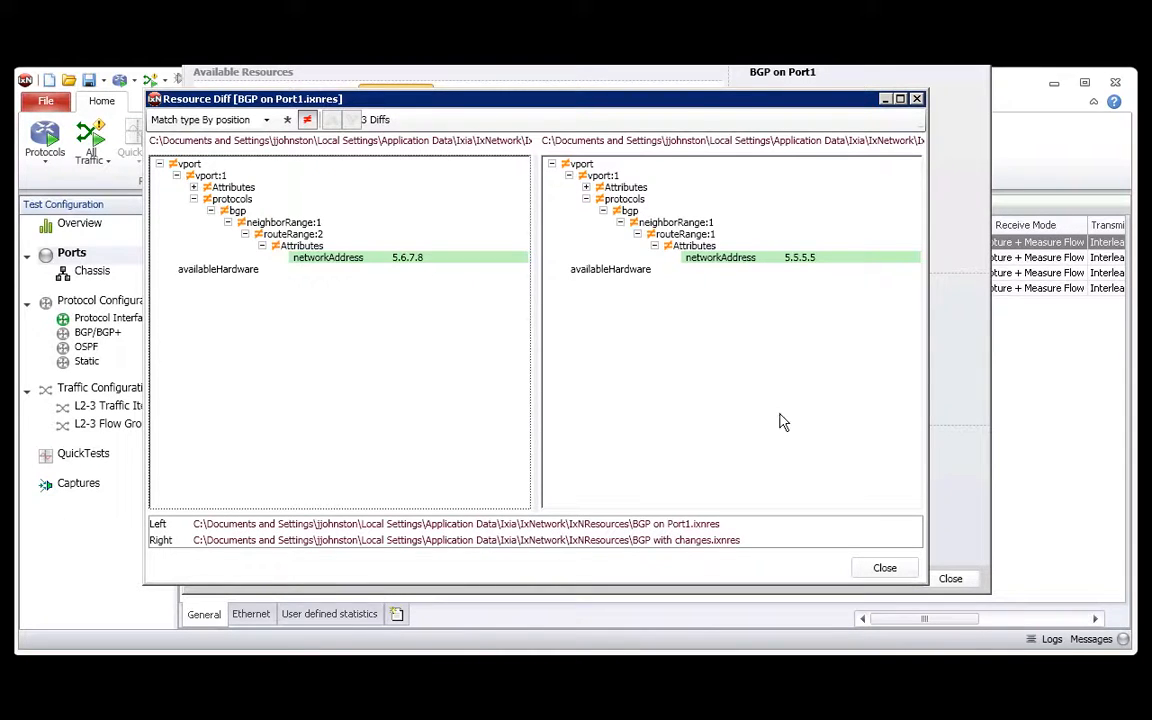
pyautogui.click(885, 568)
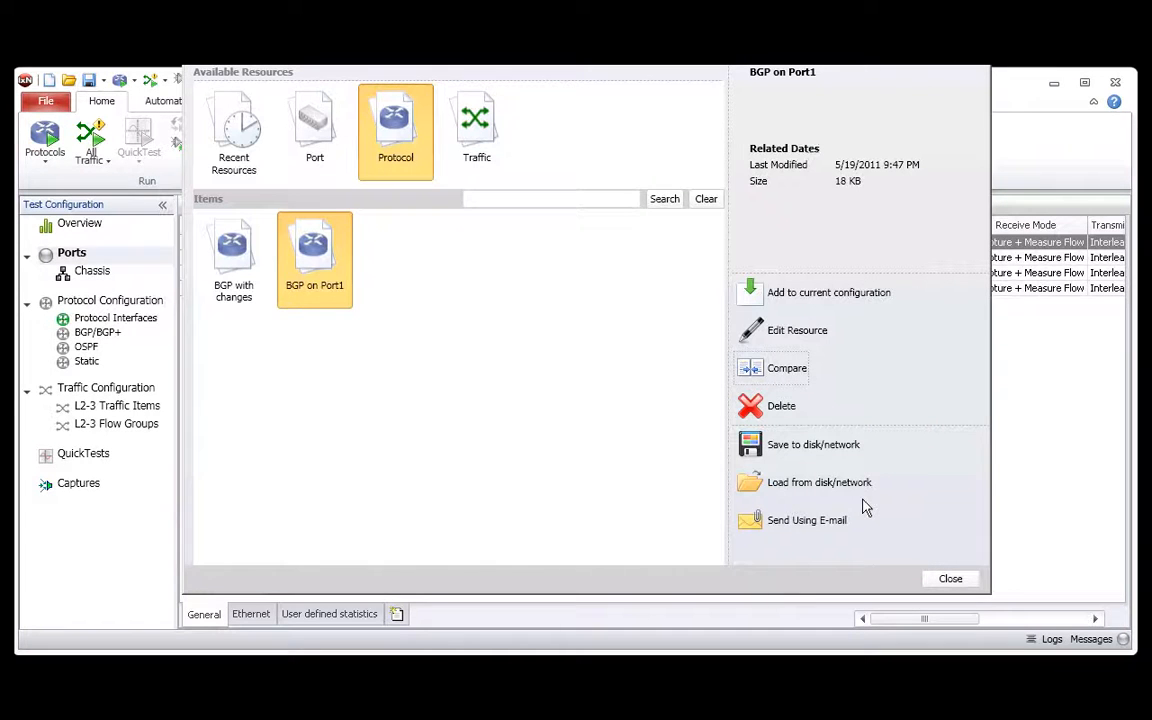
# Delete the BGP with changes resource from the repository and return to Recent Resources
pyautogui.click(222, 245)
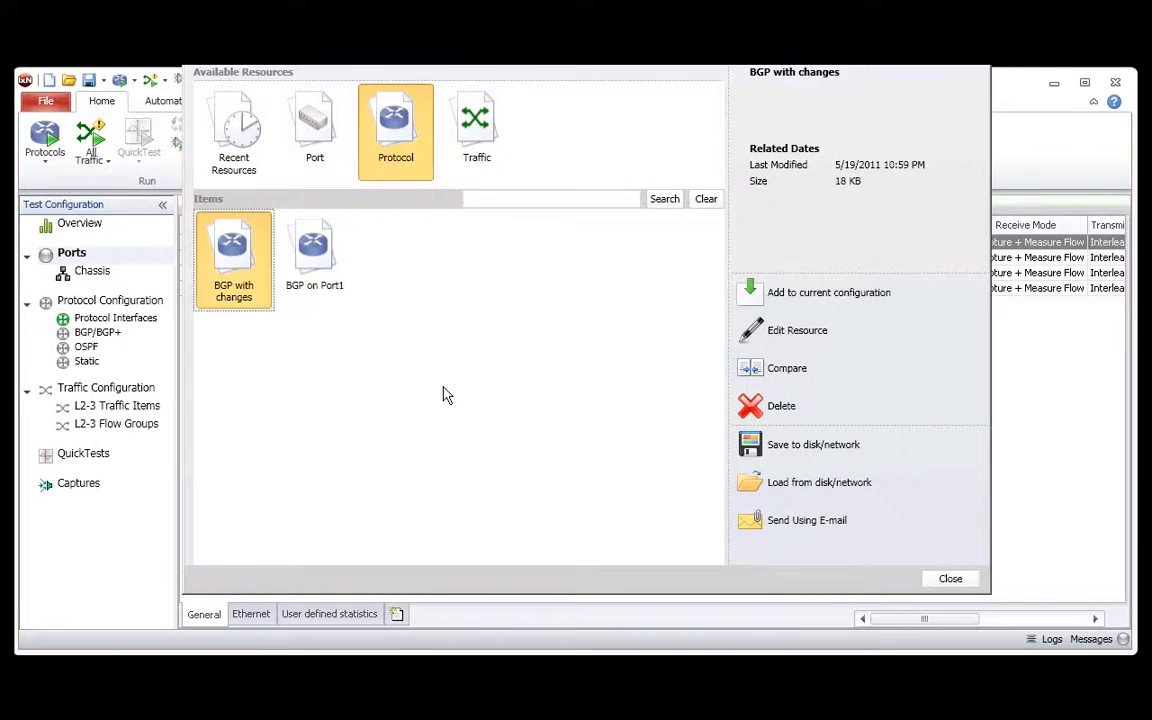
pyautogui.click(785, 408)
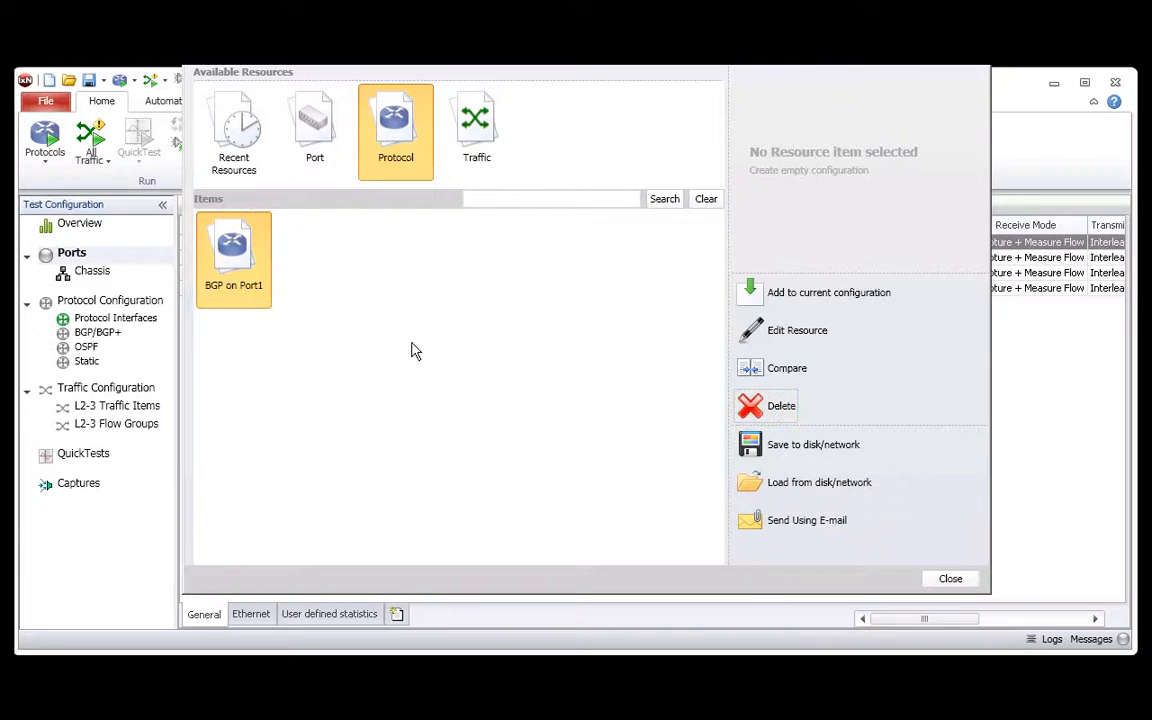
pyautogui.click(237, 135)
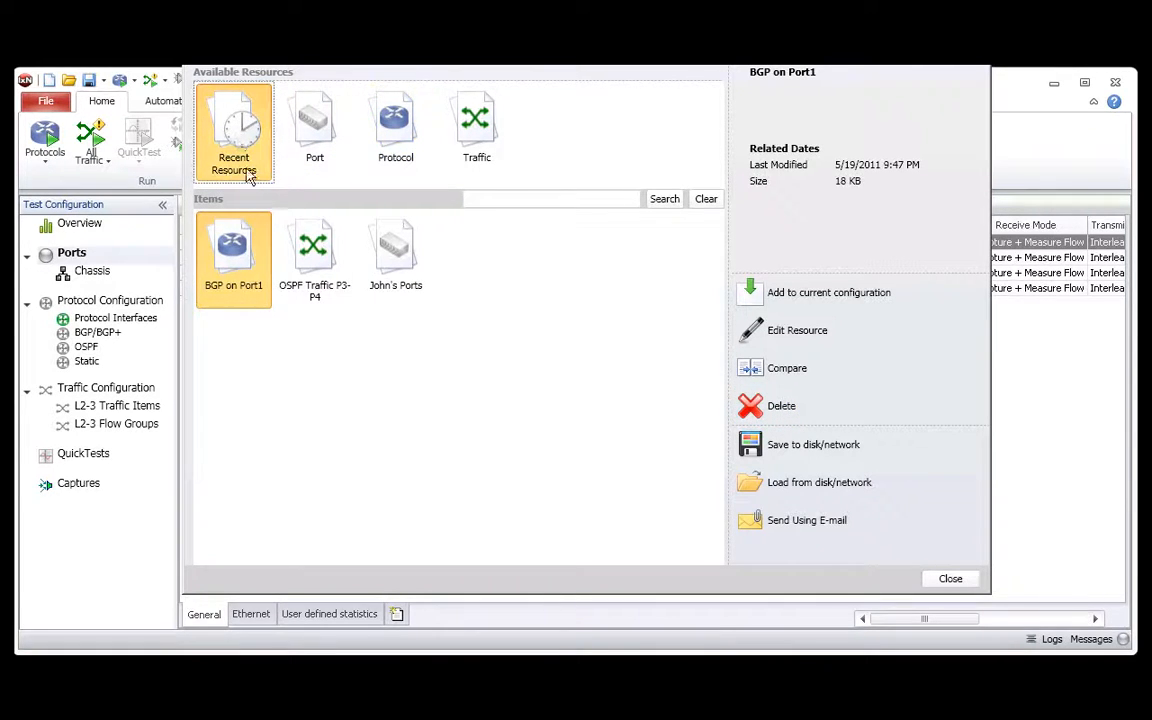
# Review the disk and network locations available for saving the OSPF Traffic P3-P4 resource, cancelling without saving
pyautogui.click(281, 216)
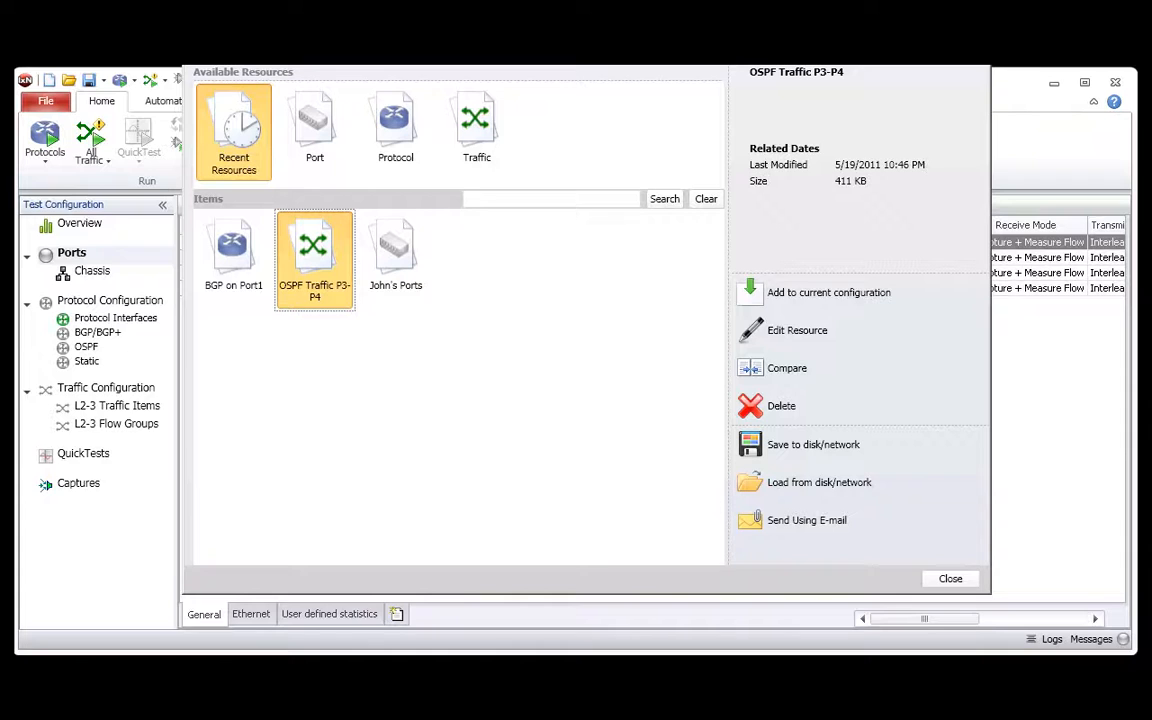
pyautogui.click(752, 442)
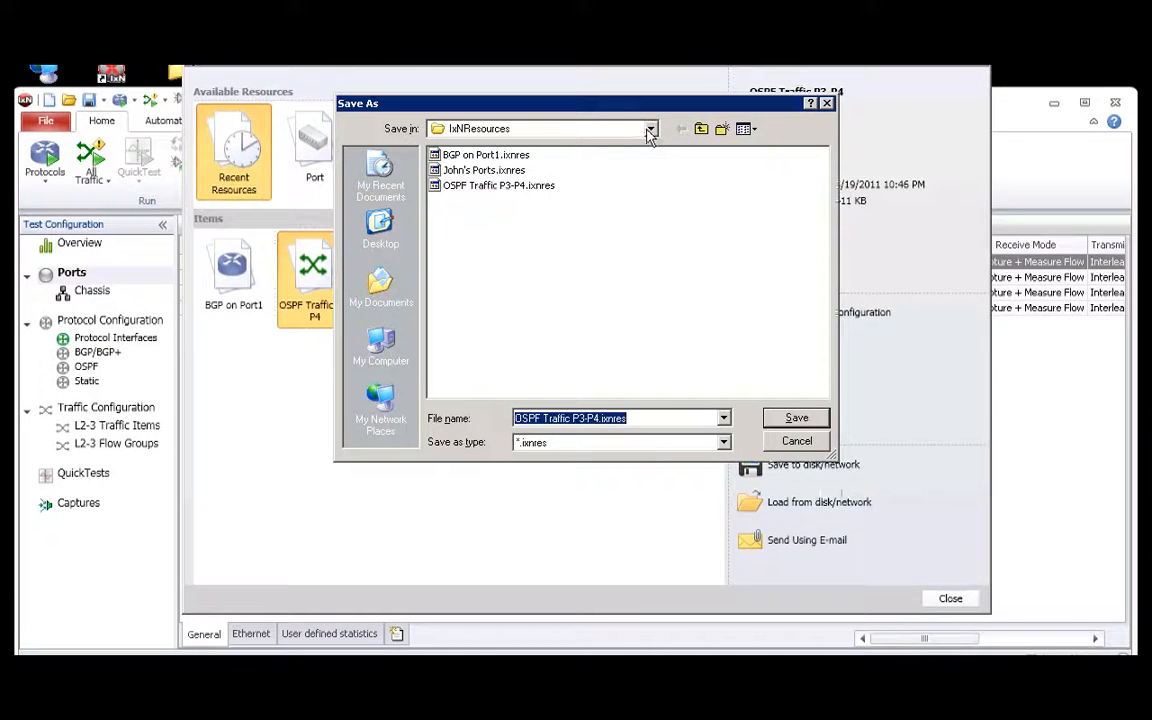
pyautogui.click(649, 130)
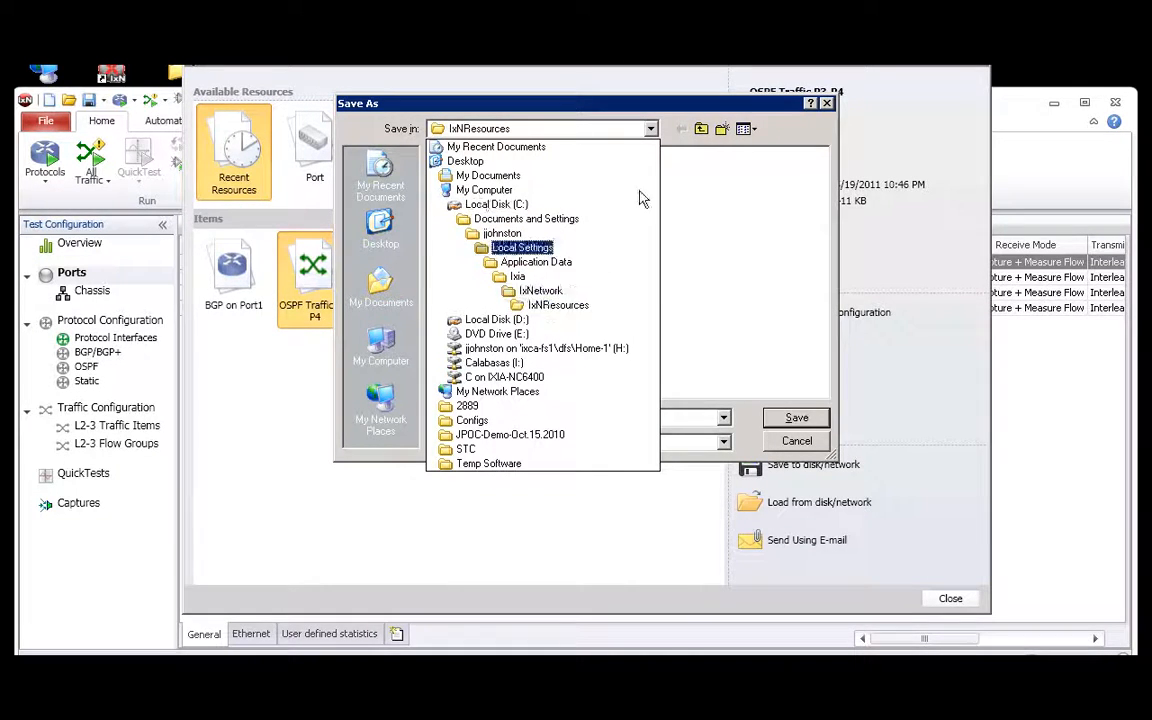
pyautogui.click(688, 100)
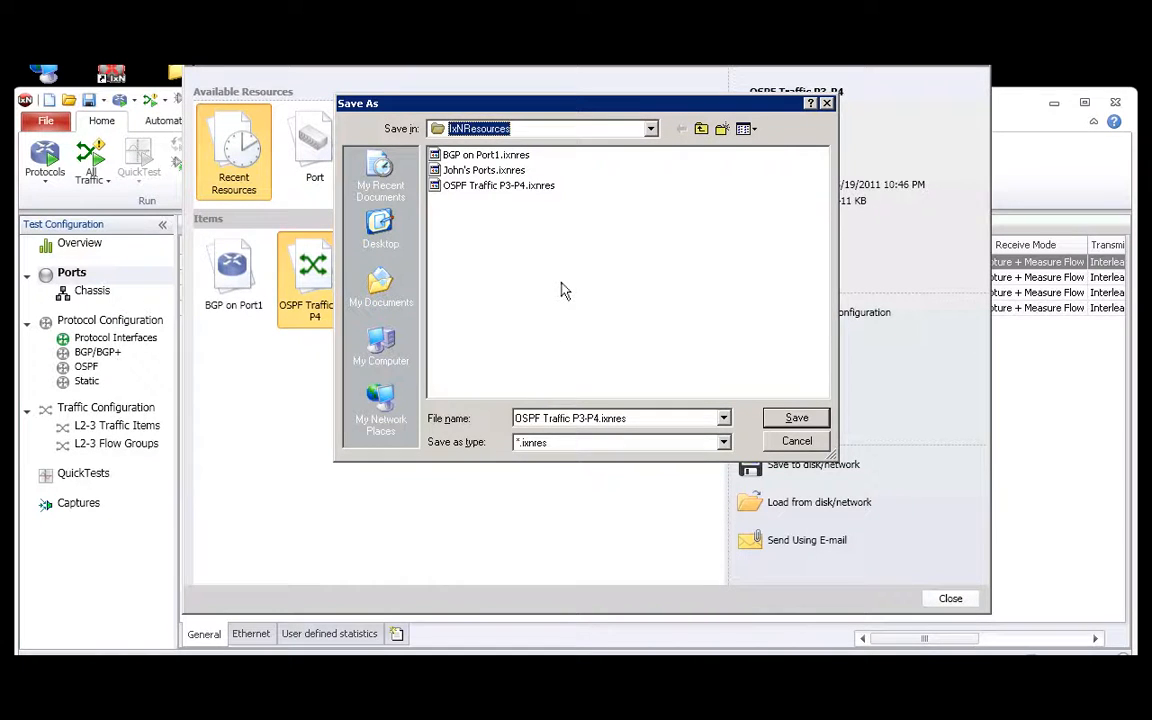
pyautogui.click(817, 442)
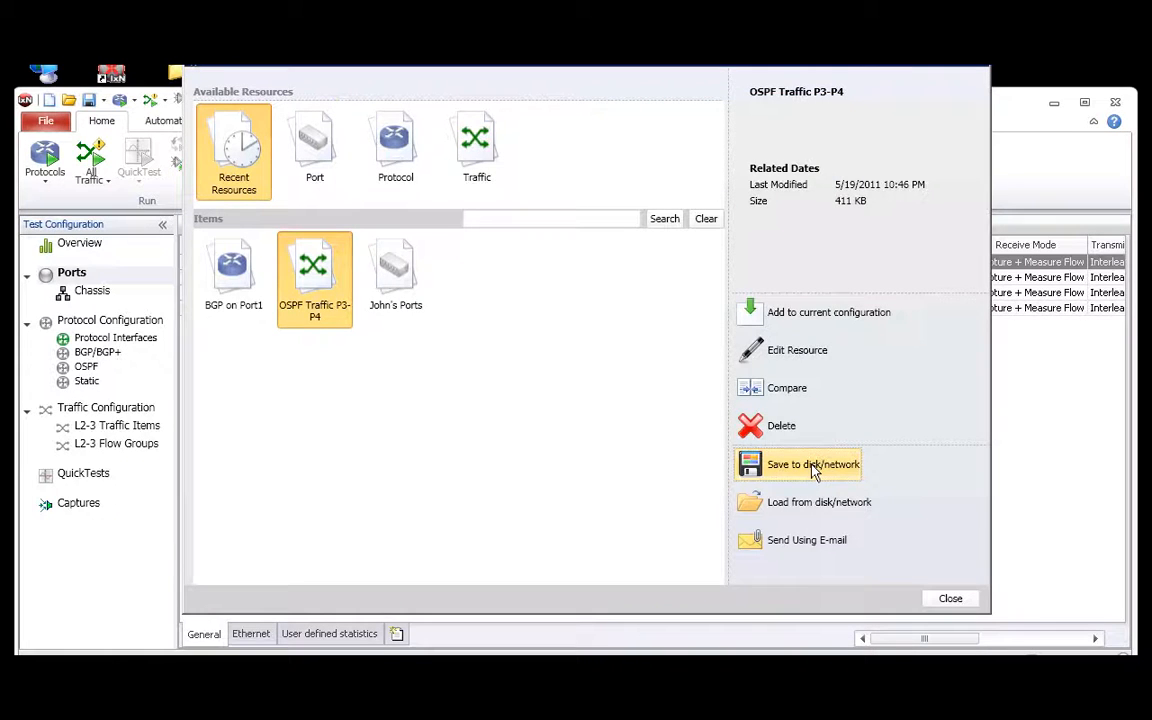
pyautogui.click(813, 466)
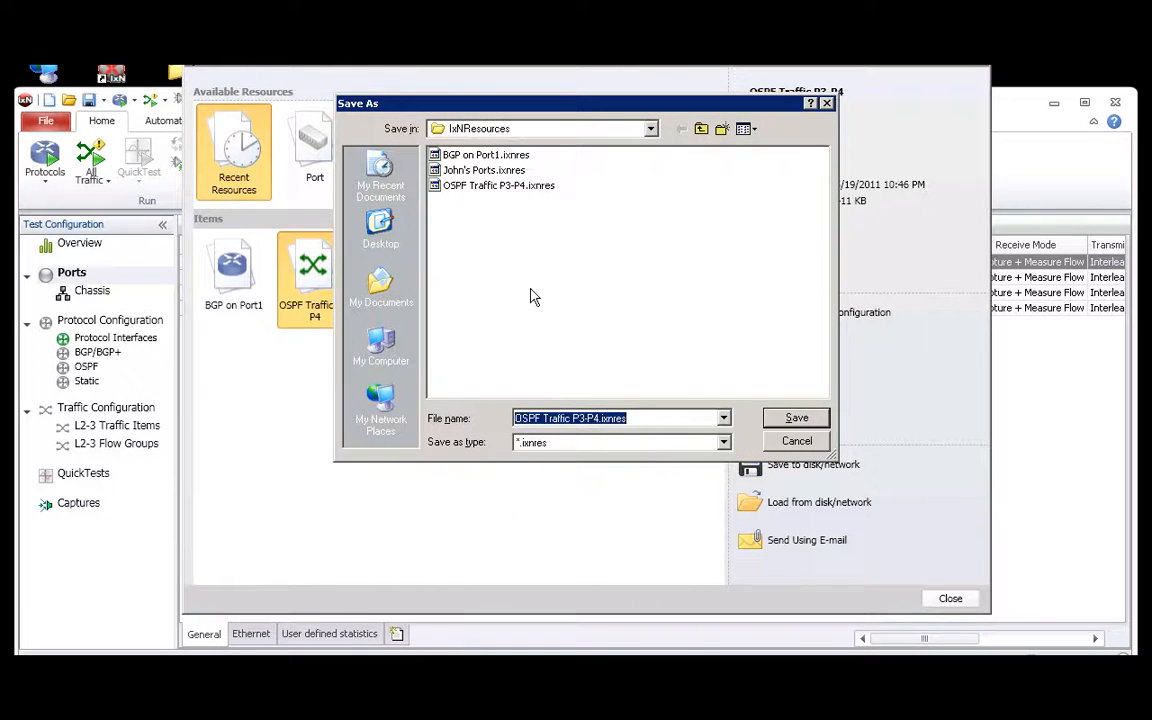
pyautogui.click(798, 446)
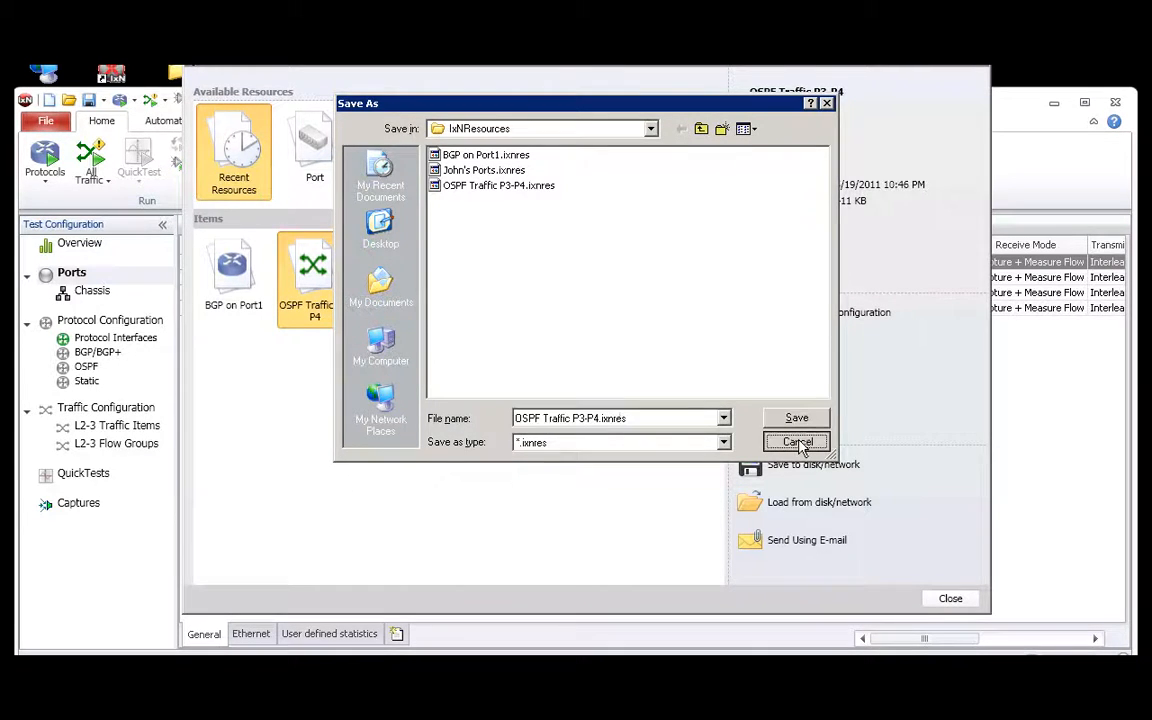
# View and cancel the file selection for loading a resource, and preview an e-mail with OSPF Traffic P3-P4 attached
pyautogui.click(810, 502)
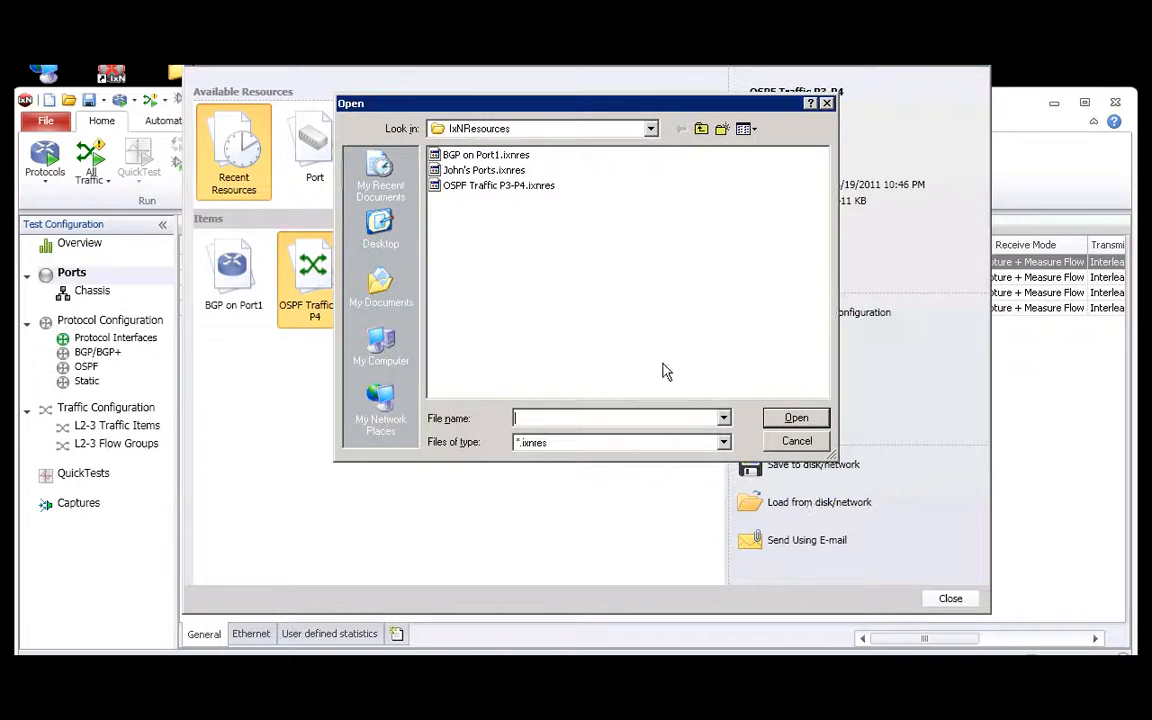
pyautogui.click(797, 443)
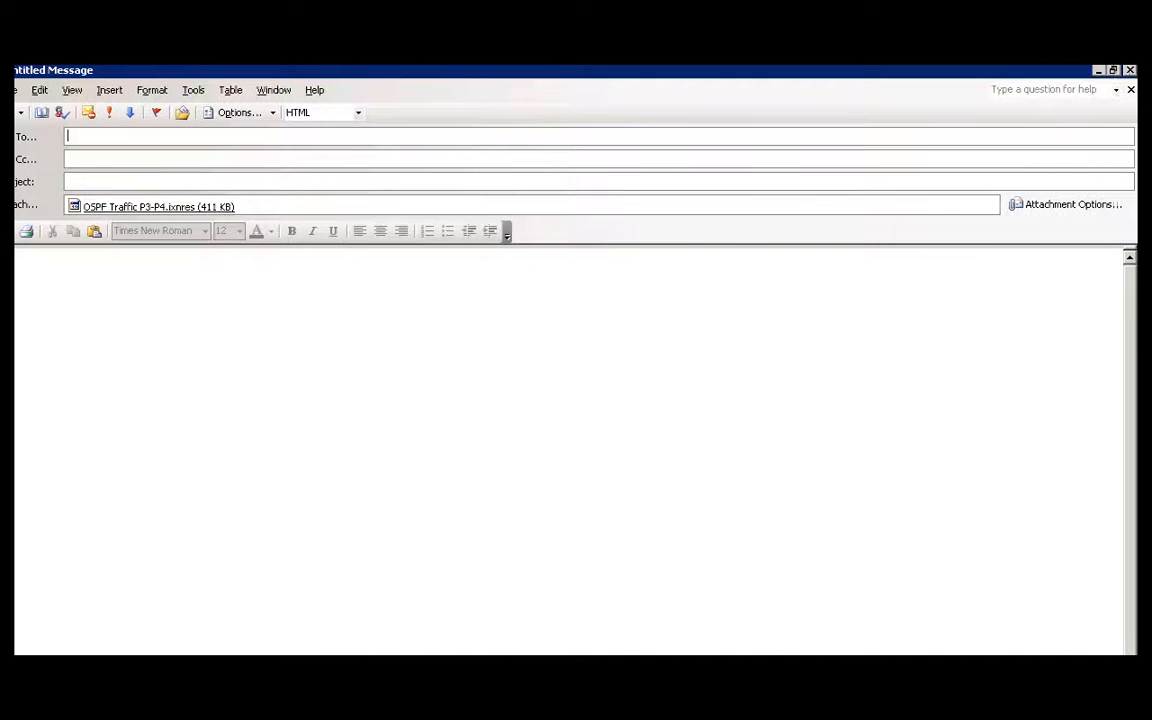
pyautogui.click(1100, 72)
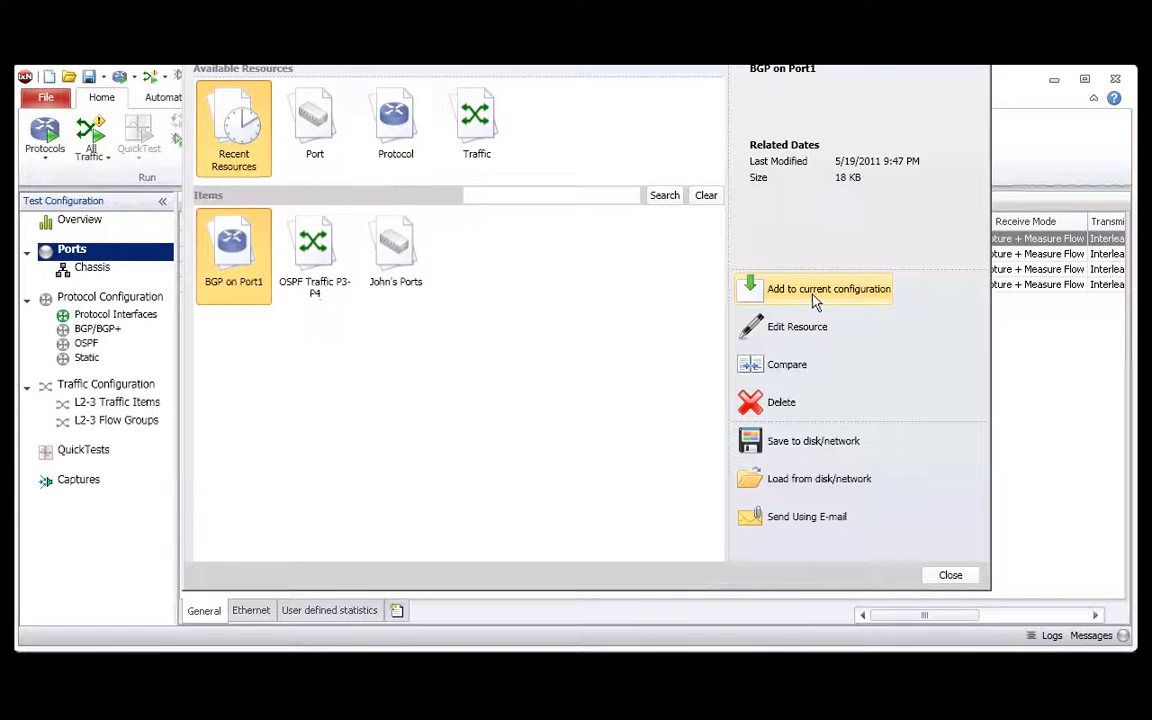
# View the load options for BGP on Port1 without loading it, and check the recent resources offered for adding protocols
pyautogui.click(815, 291)
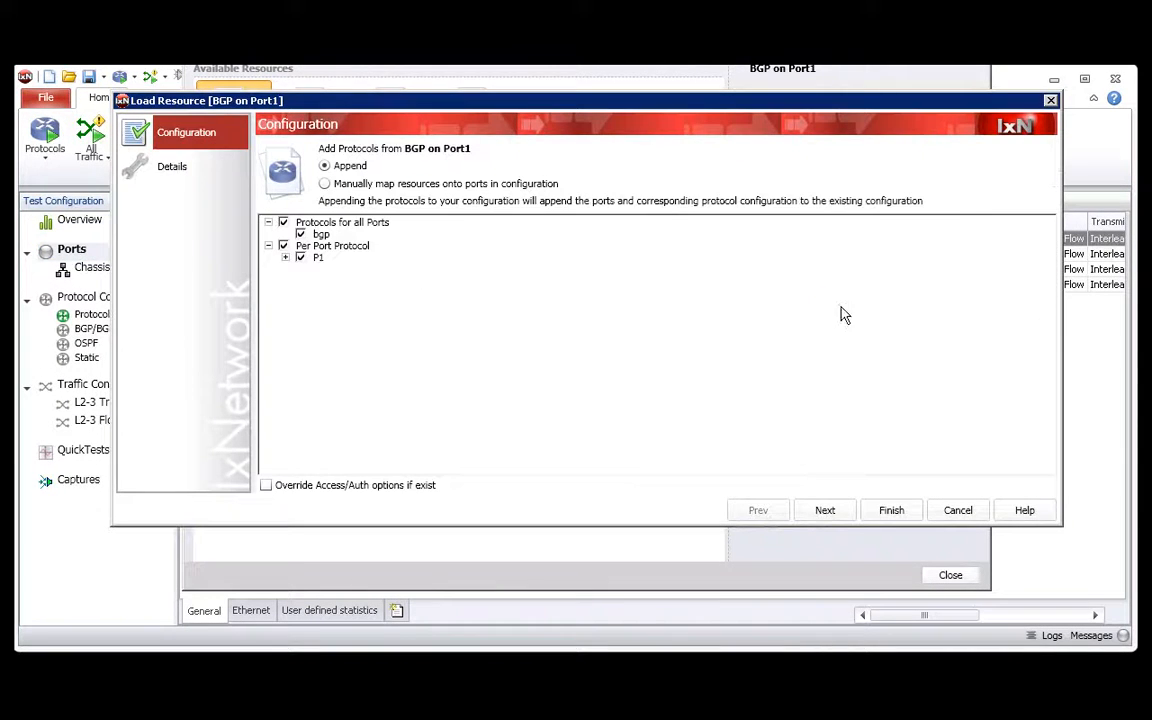
pyautogui.click(958, 511)
pyautogui.click(955, 582)
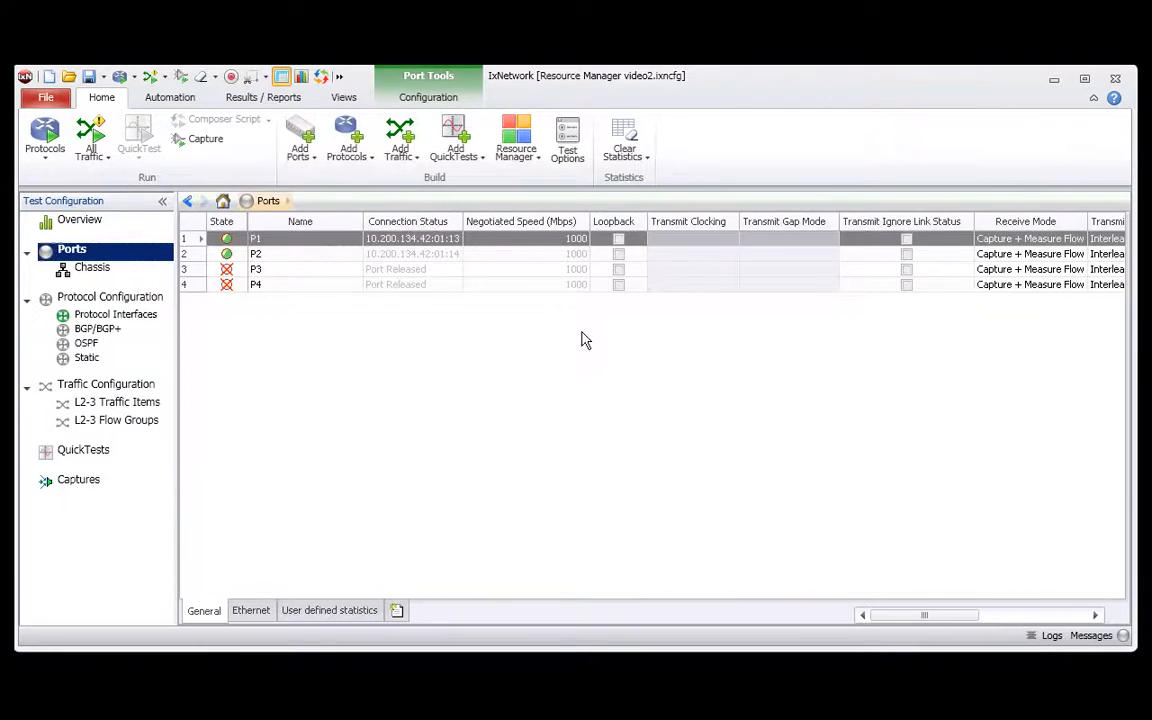
pyautogui.click(366, 161)
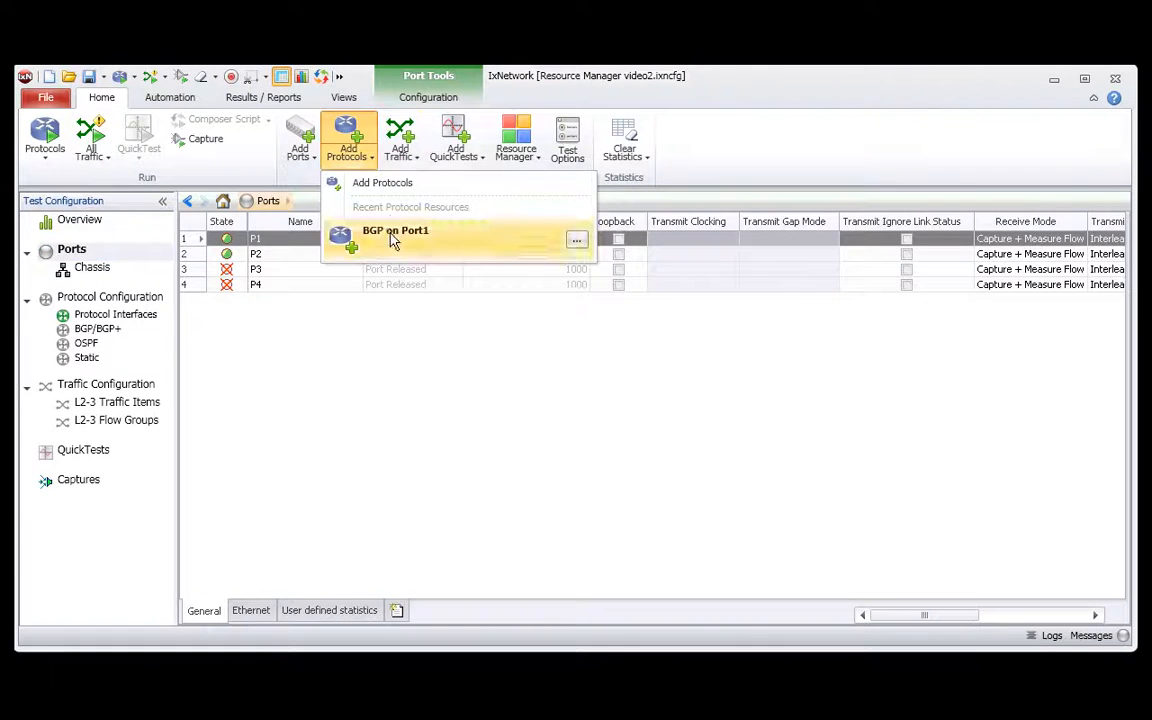
pyautogui.click(411, 352)
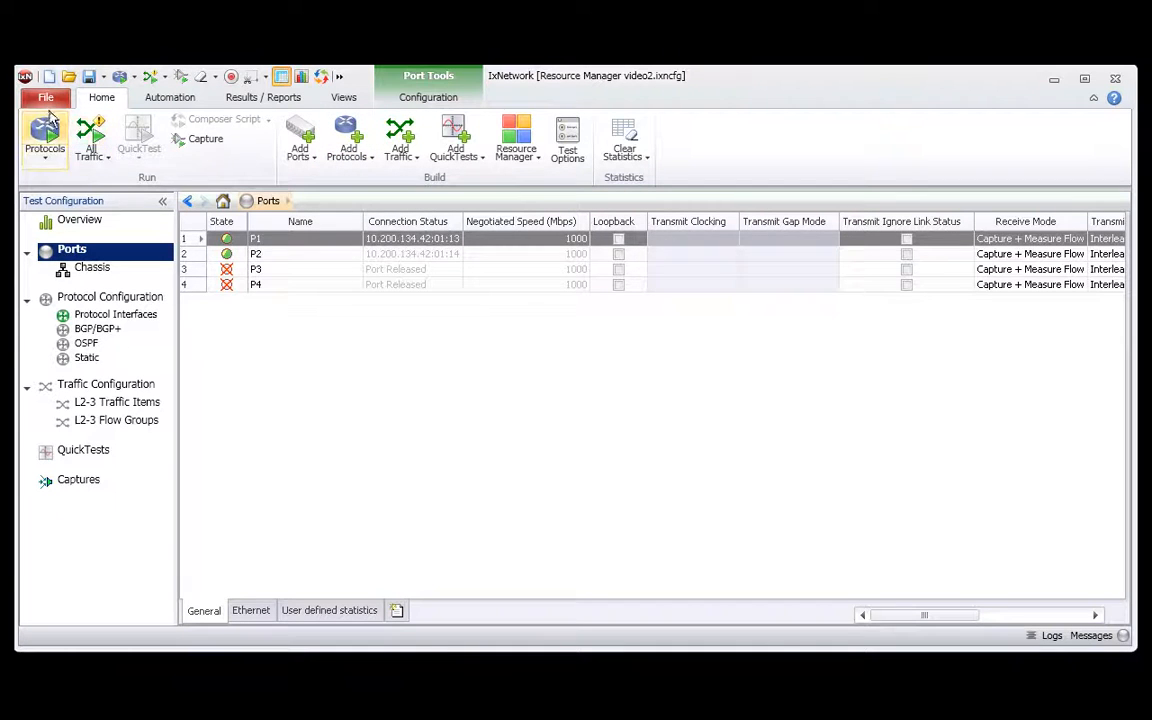
# Open the IxNetwork preferences to view the Resource Manager storage location
pyautogui.click(49, 103)
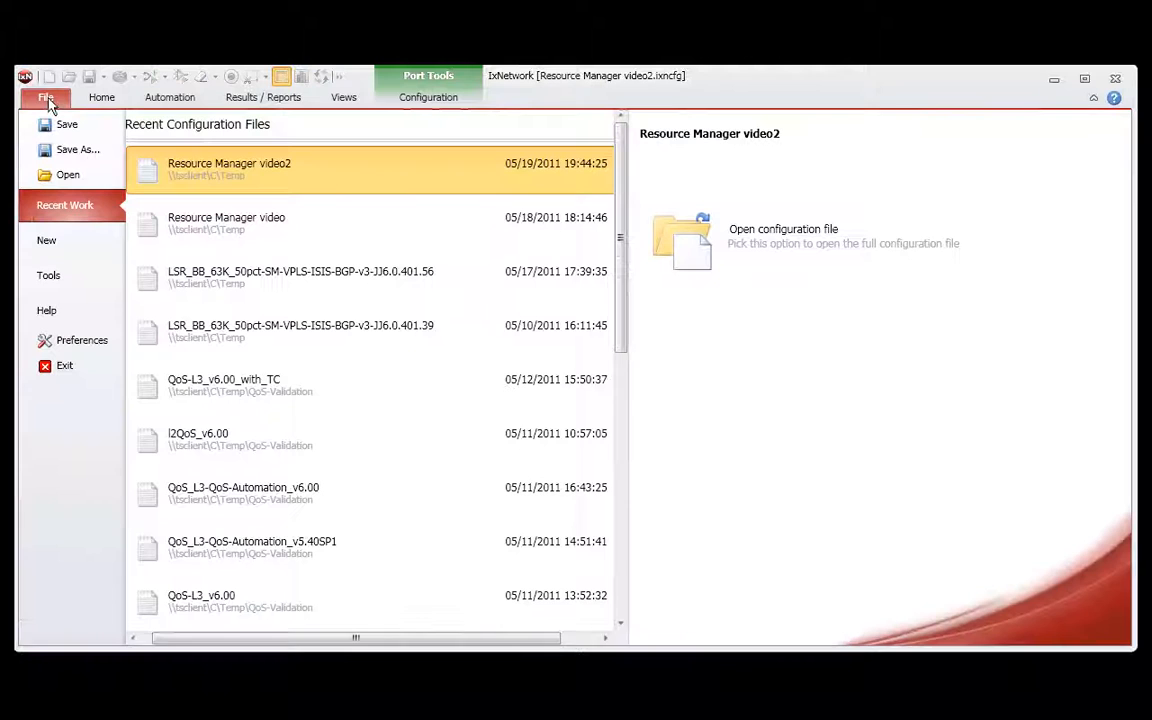
pyautogui.click(80, 341)
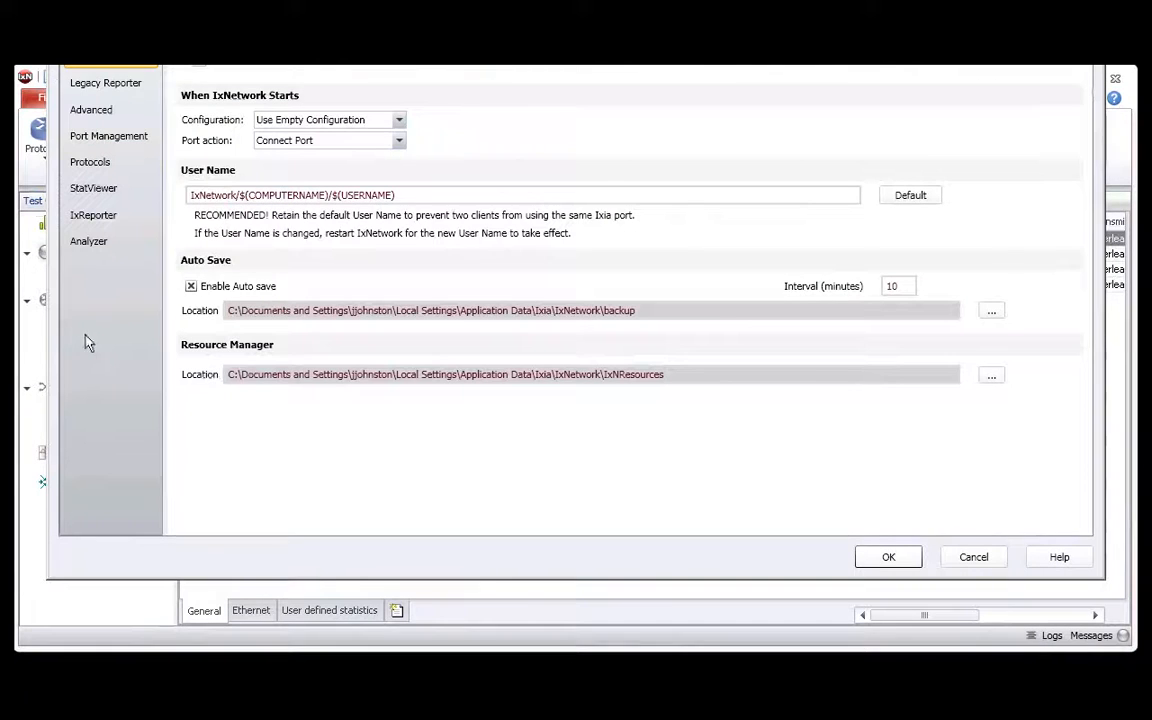